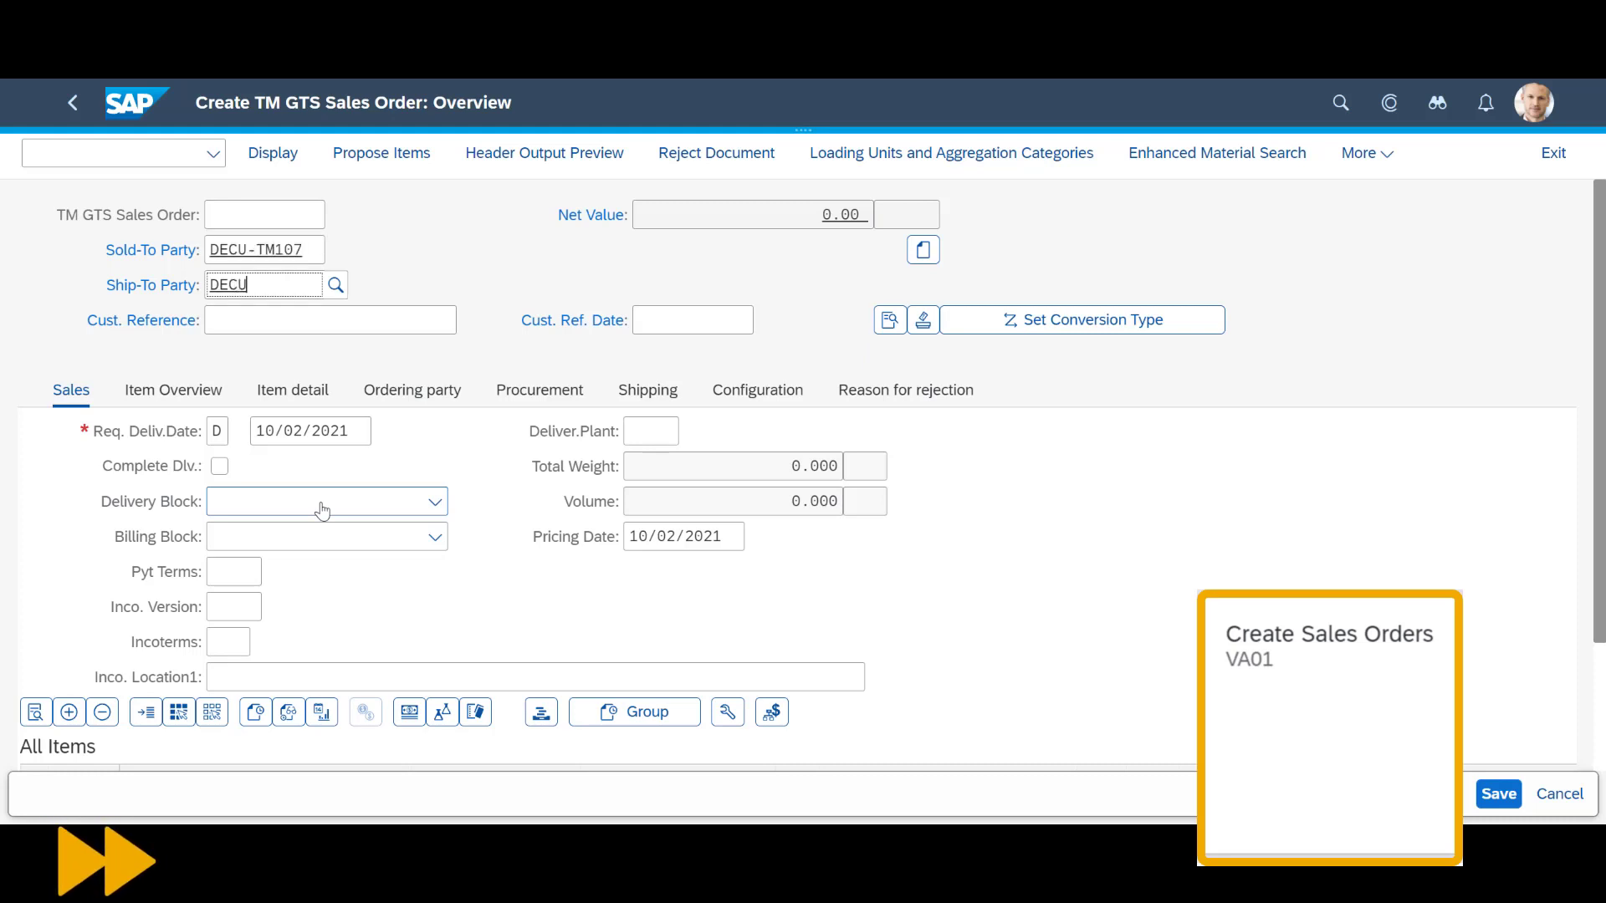
{"action": "type", "text": "-TM107"}
Step: Enter the sold-to and ship-to parties and requested delivery date 11/29/2021 in the order header
{"action": "key", "text": "Tab"}
{"action": "type", "text": "Trond"}
{"action": "key", "text": "Tab"}
{"action": "left_click", "coordinate": [368, 432]}
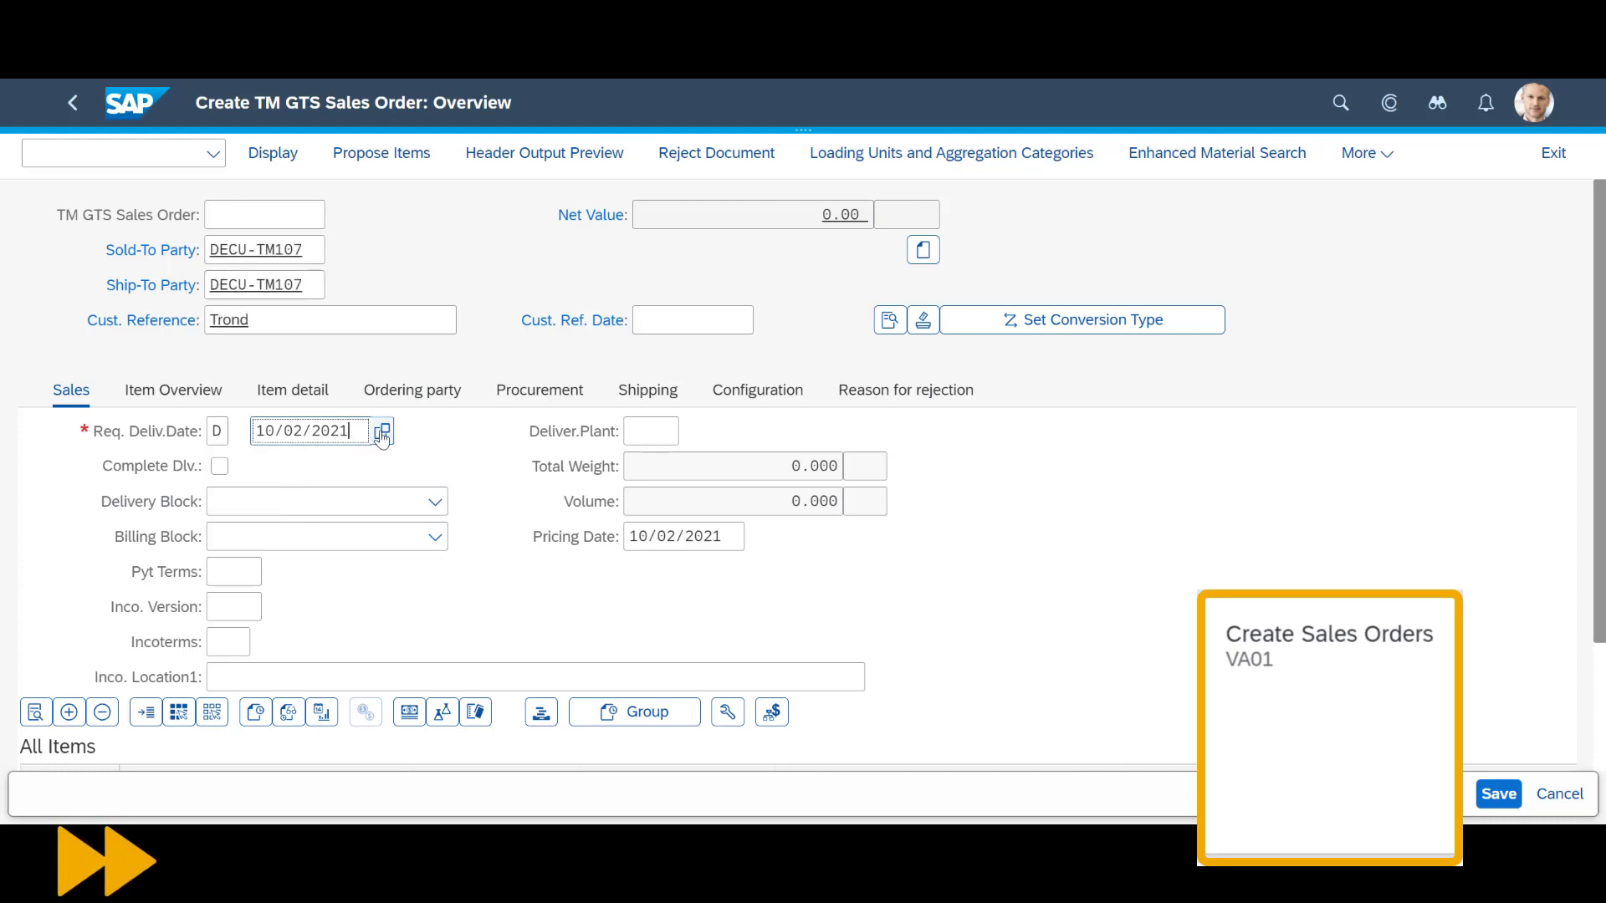
{"action": "left_click", "coordinate": [381, 432]}
{"action": "scroll", "coordinate": [753, 501], "scroll_direction": "down", "scroll_amount": 3}
{"action": "double_click", "coordinate": [662, 520]}
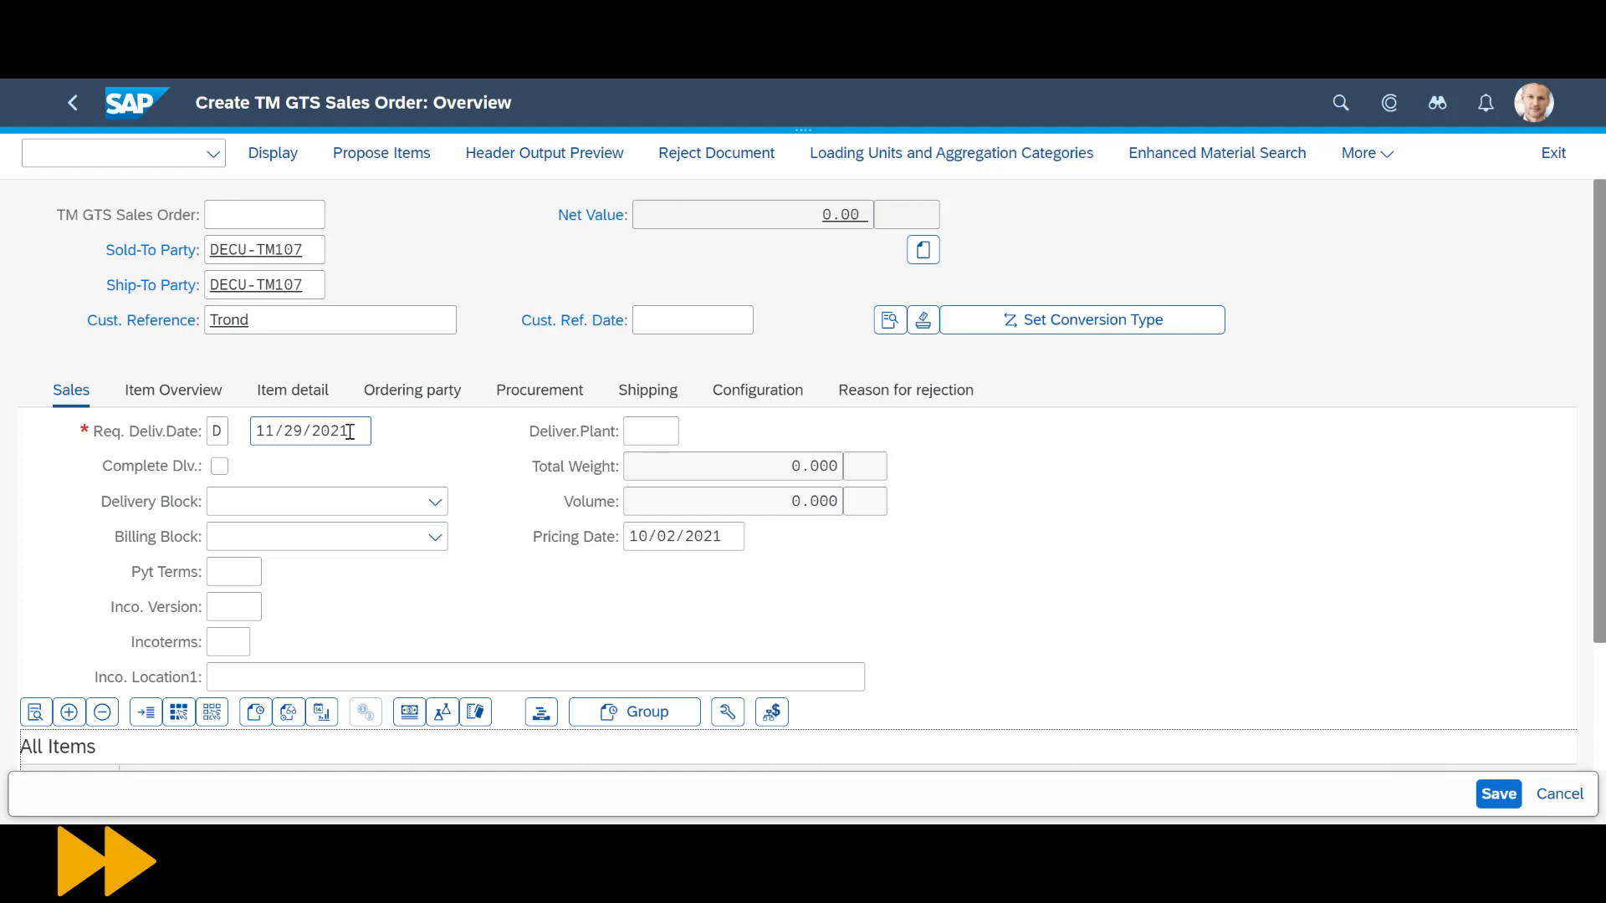
{"action": "key", "text": "Return"}
Step: Add item MZ-TM-01 with quantity 100, save the order and scroll to its process flow
{"action": "key", "text": "Return"}
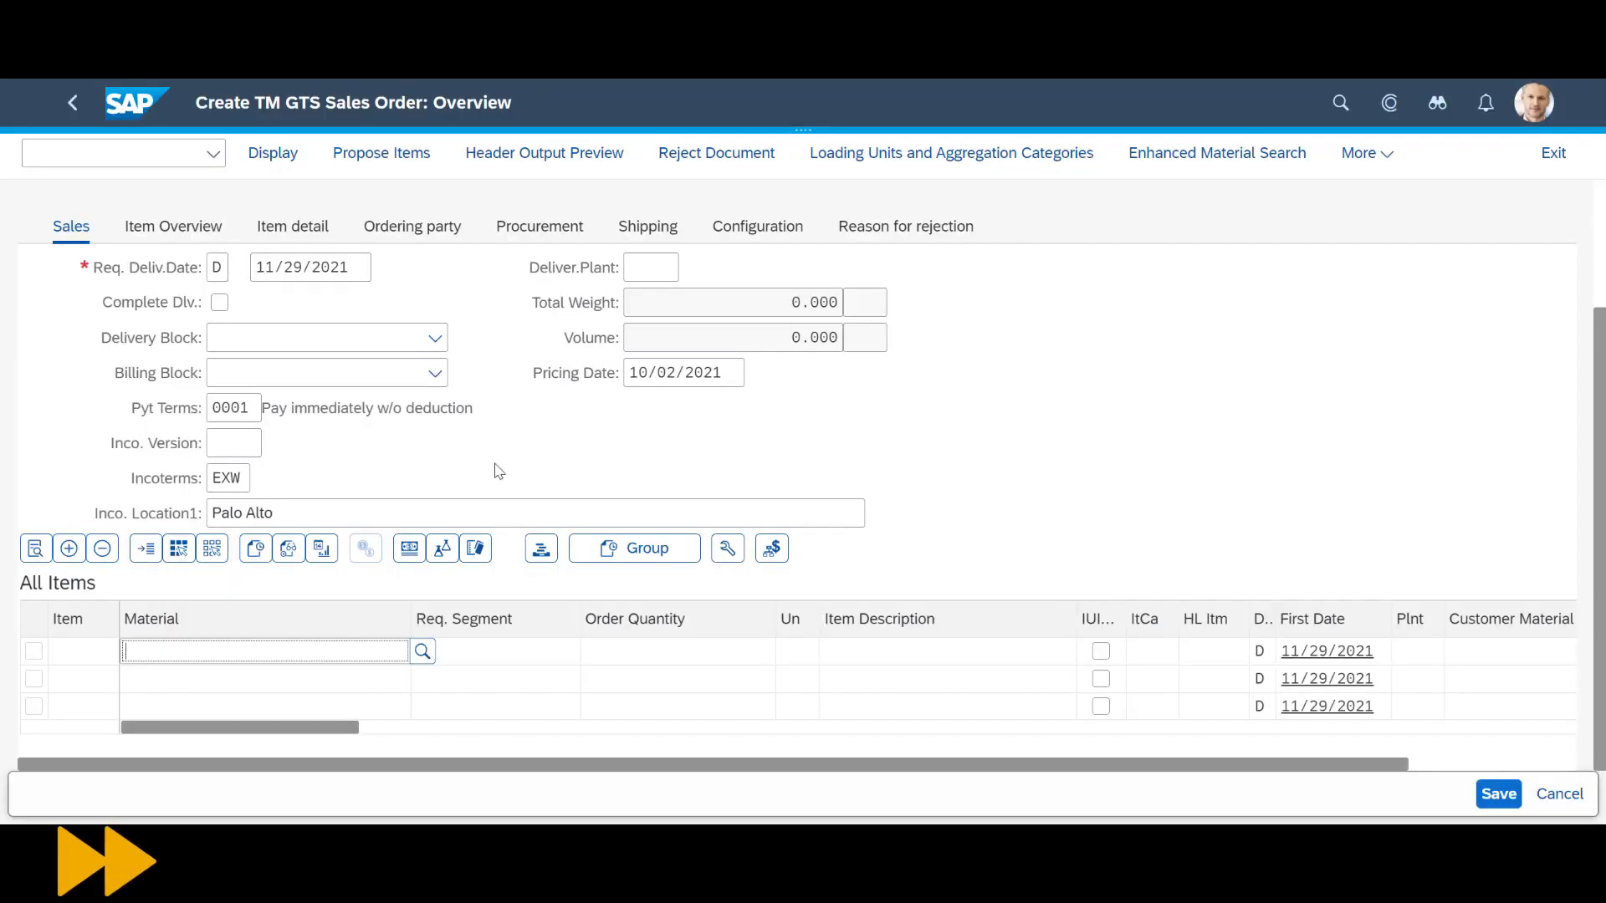
{"action": "type", "text": "MZ-TM-01"}
{"action": "key", "text": "Tab"}
{"action": "type", "text": "100"}
{"action": "key", "text": "Tab"}
{"action": "key", "text": "Return"}
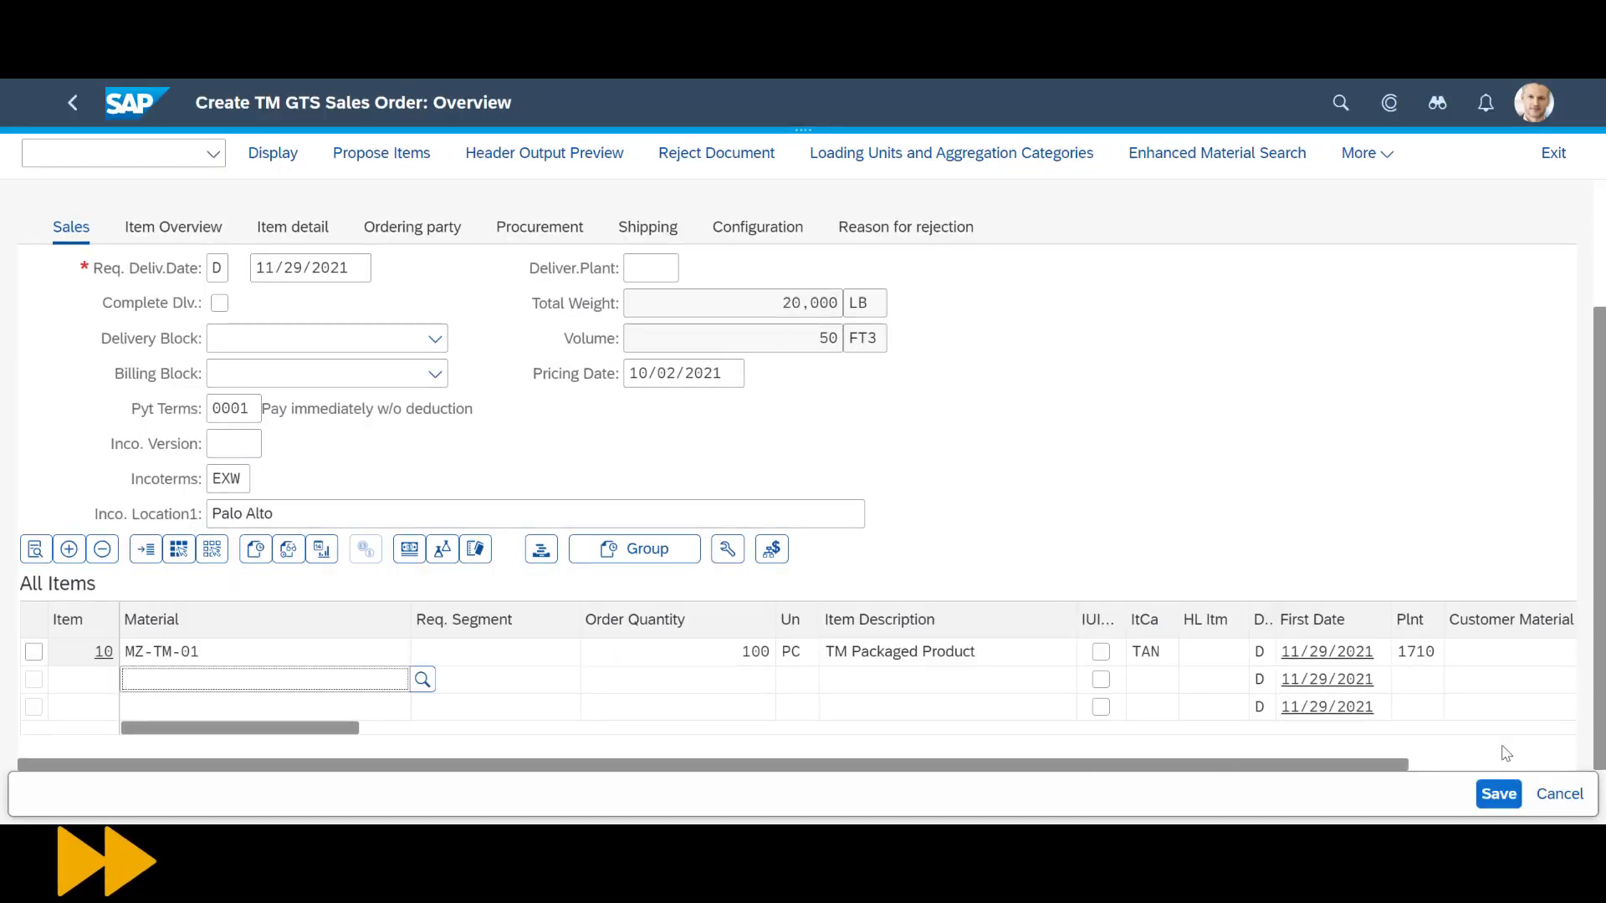
{"action": "left_click", "coordinate": [1498, 794]}
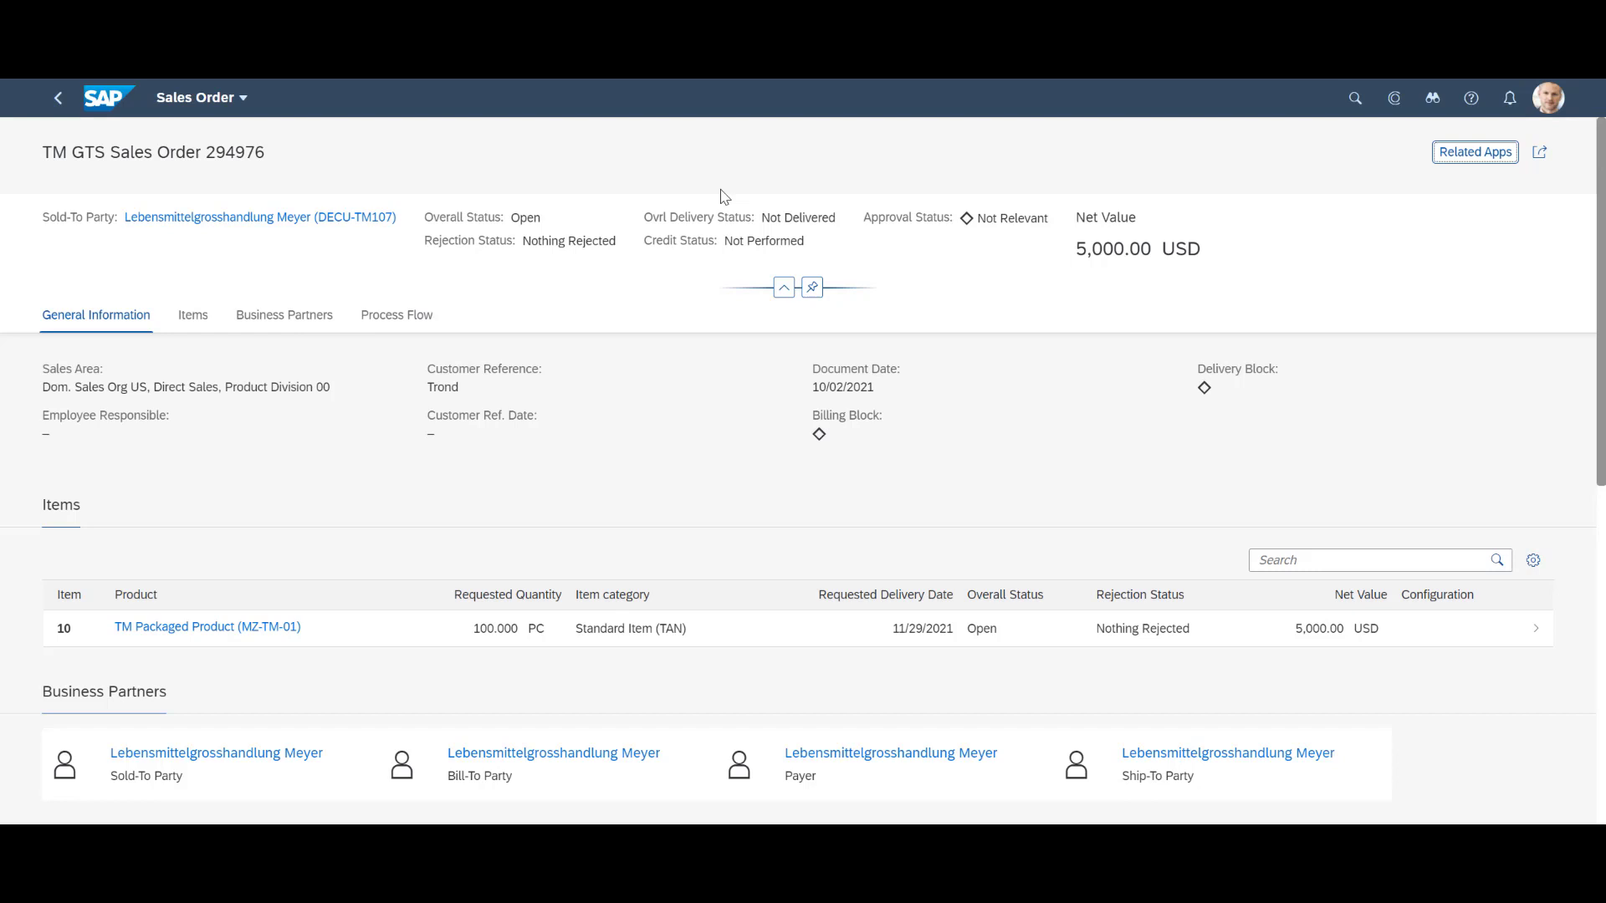
{"action": "scroll", "coordinate": [770, 251], "scroll_direction": "down", "scroll_amount": 6}
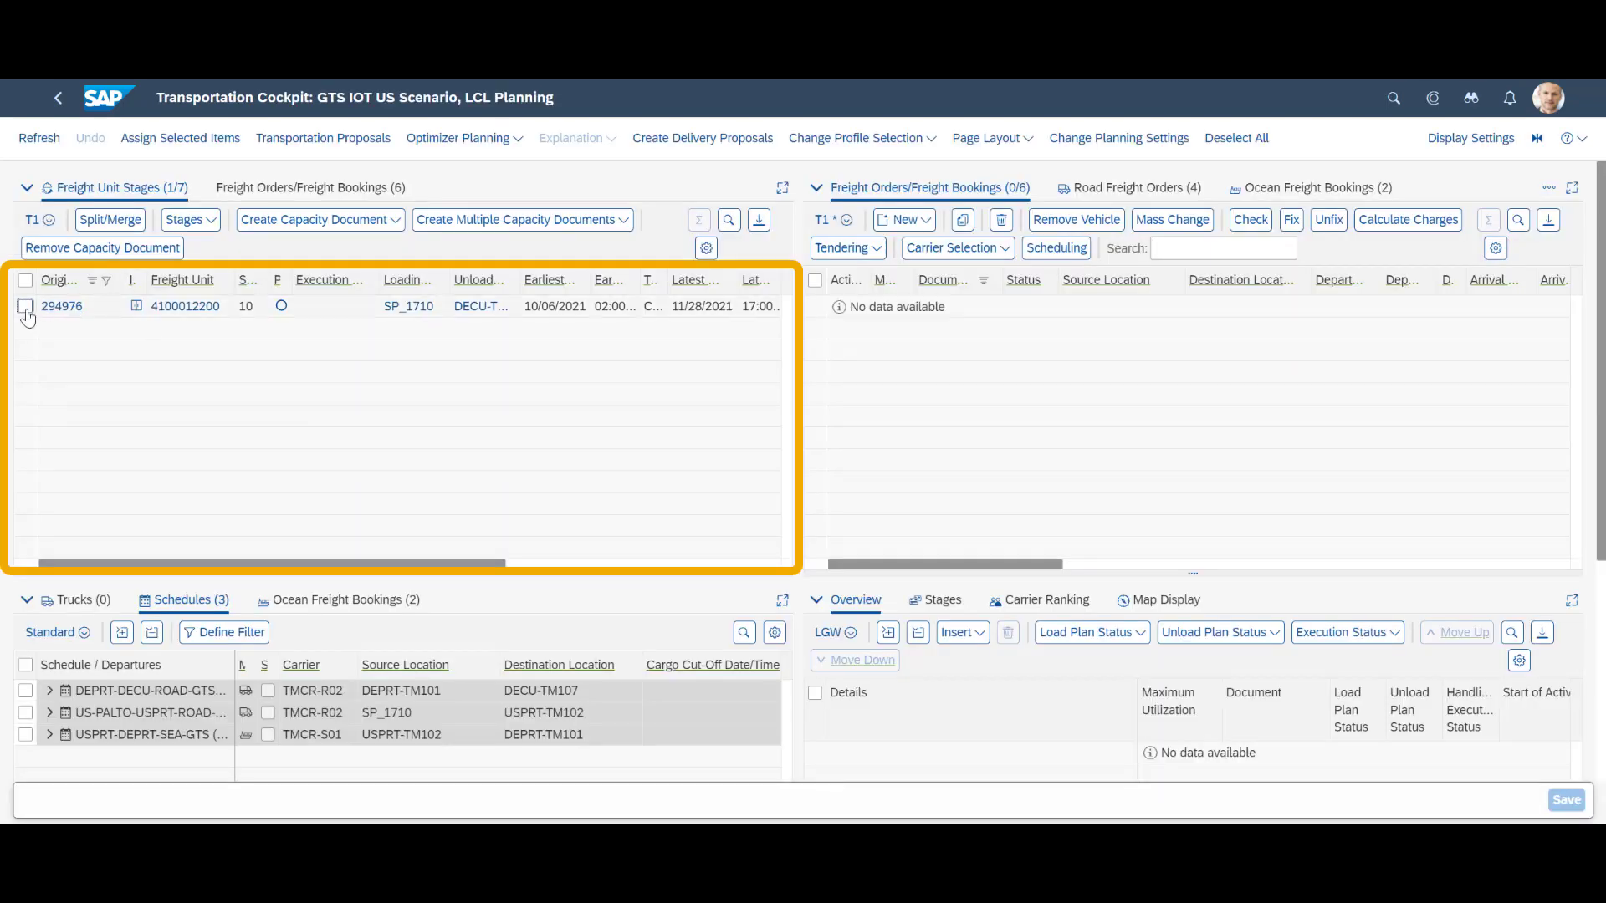
{"action": "left_click", "coordinate": [184, 306]}
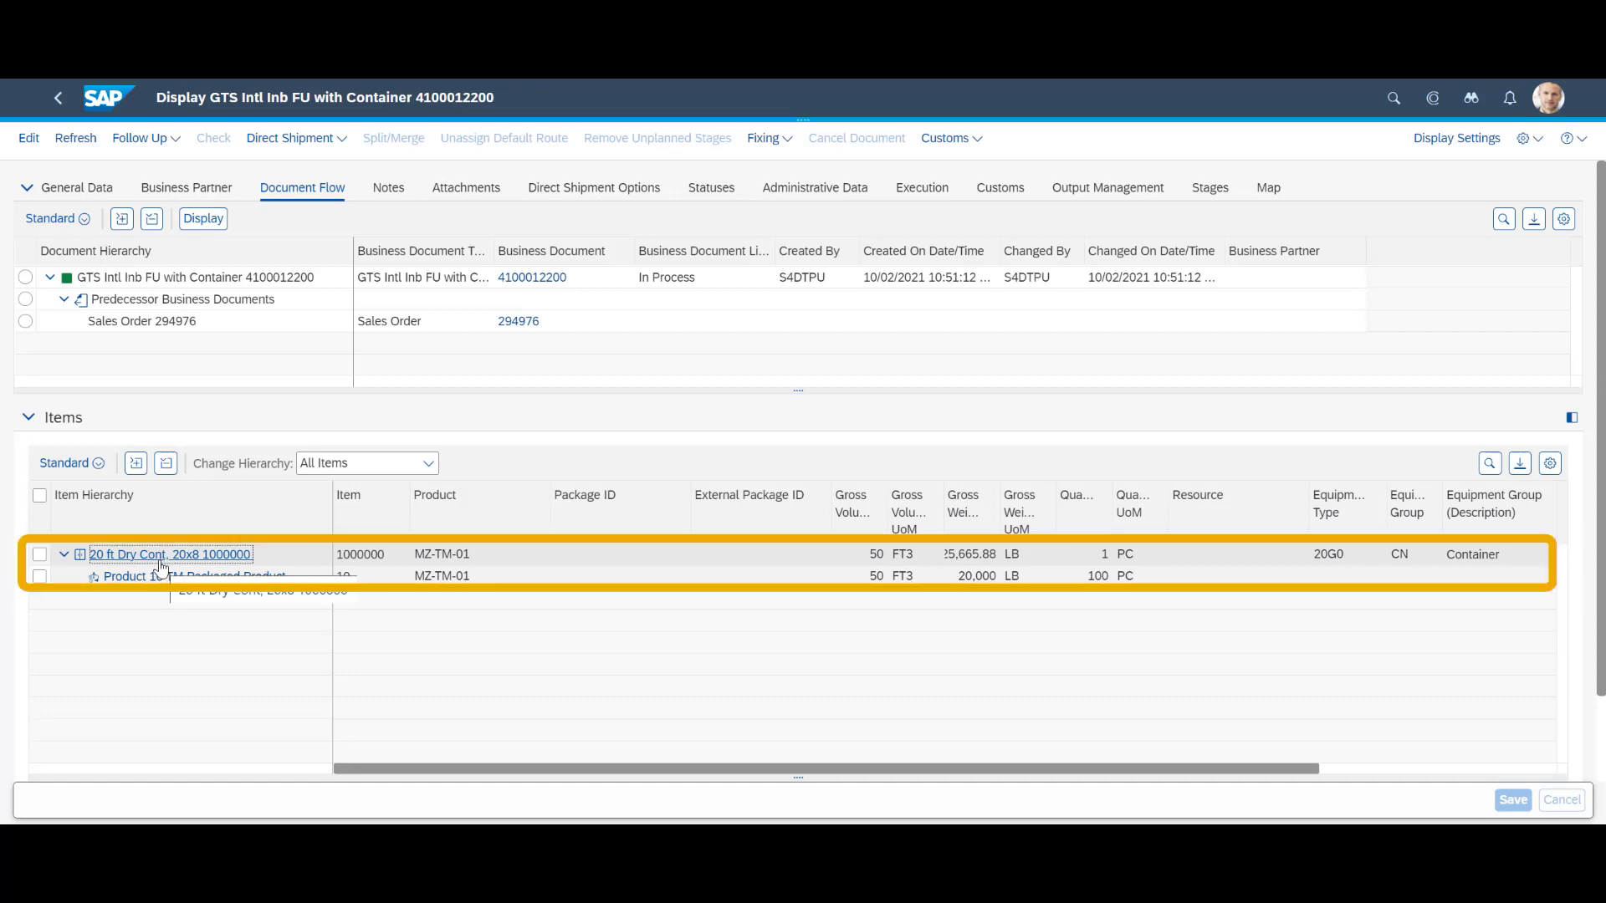
{"action": "left_click", "coordinate": [40, 554]}
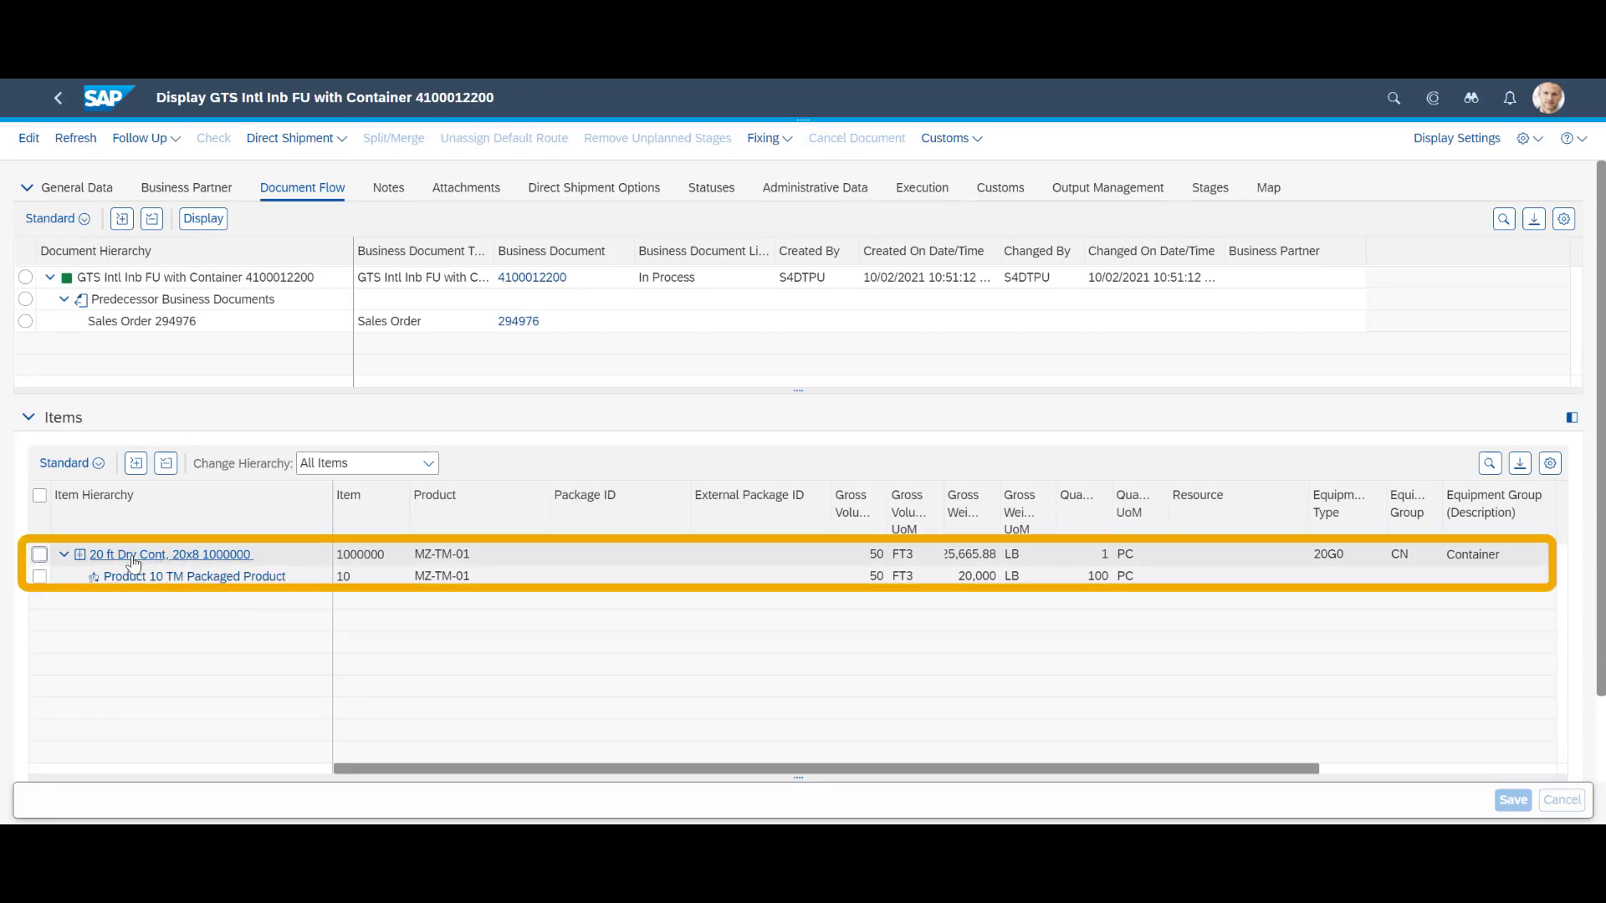
{"action": "left_click", "coordinate": [29, 138]}
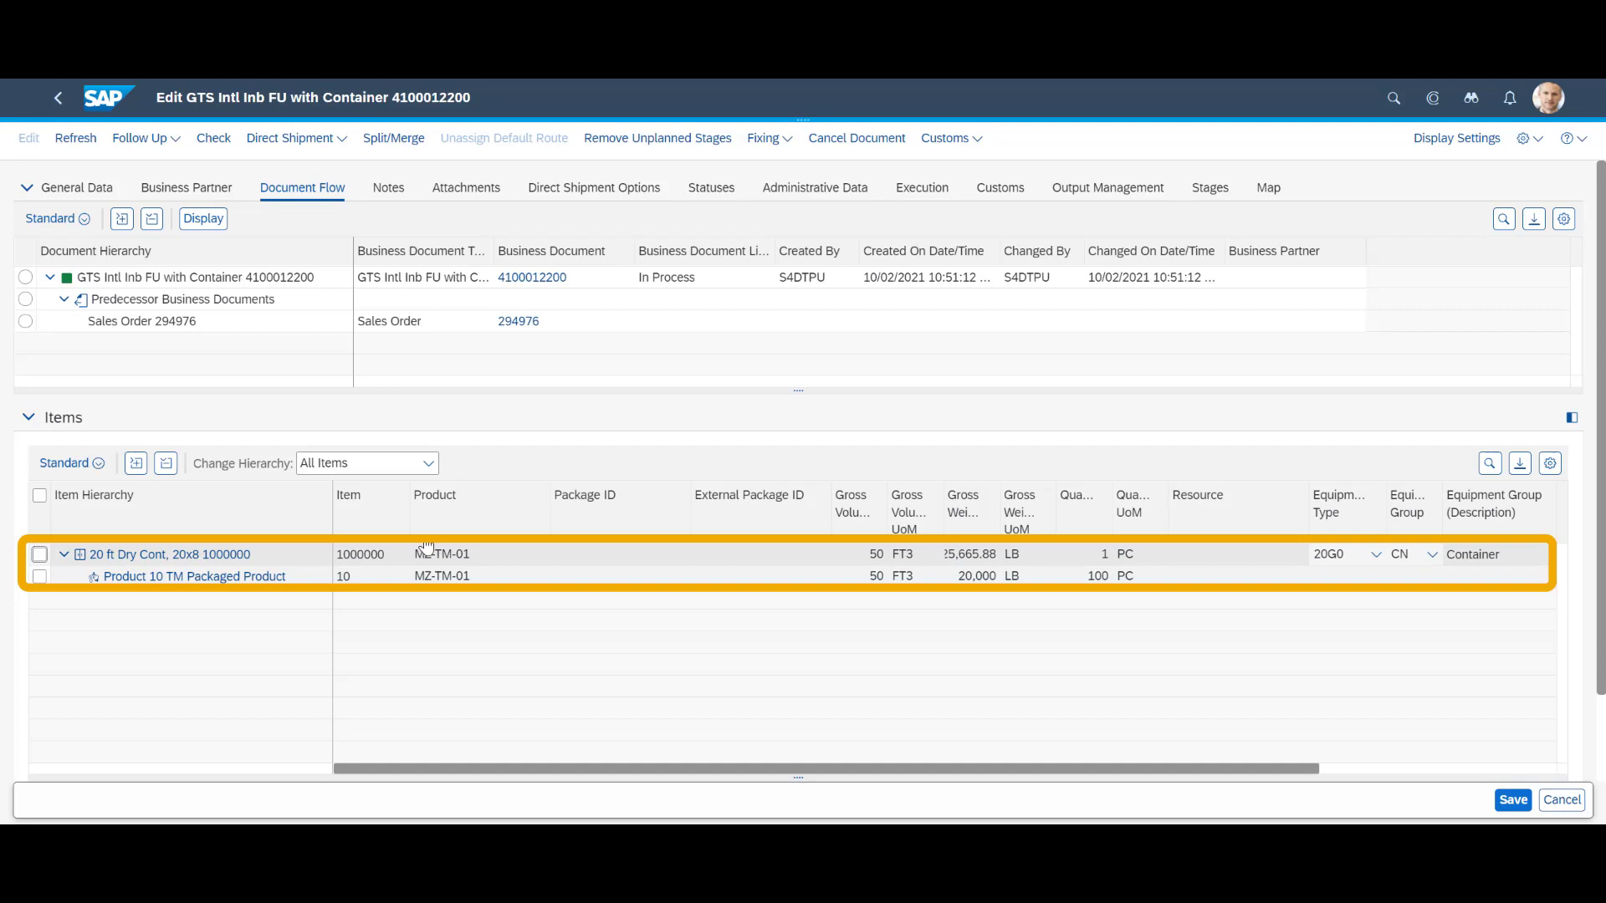
{"action": "left_click", "coordinate": [52, 555]}
{"action": "scroll", "coordinate": [533, 579], "scroll_direction": "down", "scroll_amount": 6}
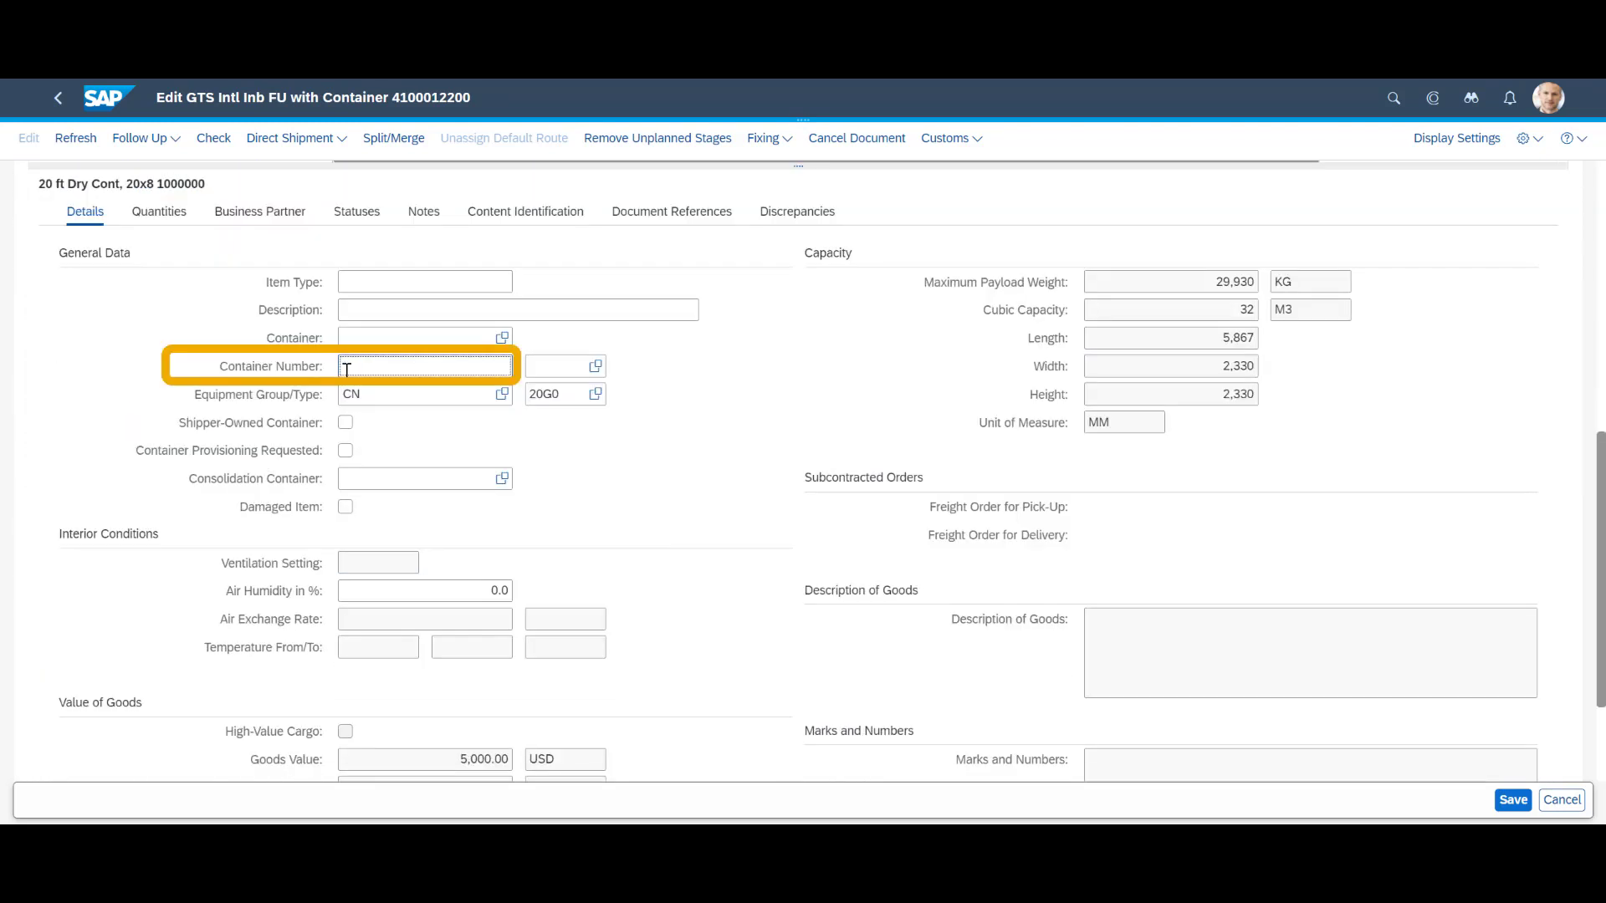
{"action": "type", "text": "MSKU9070323"}
{"action": "key", "text": "Return"}
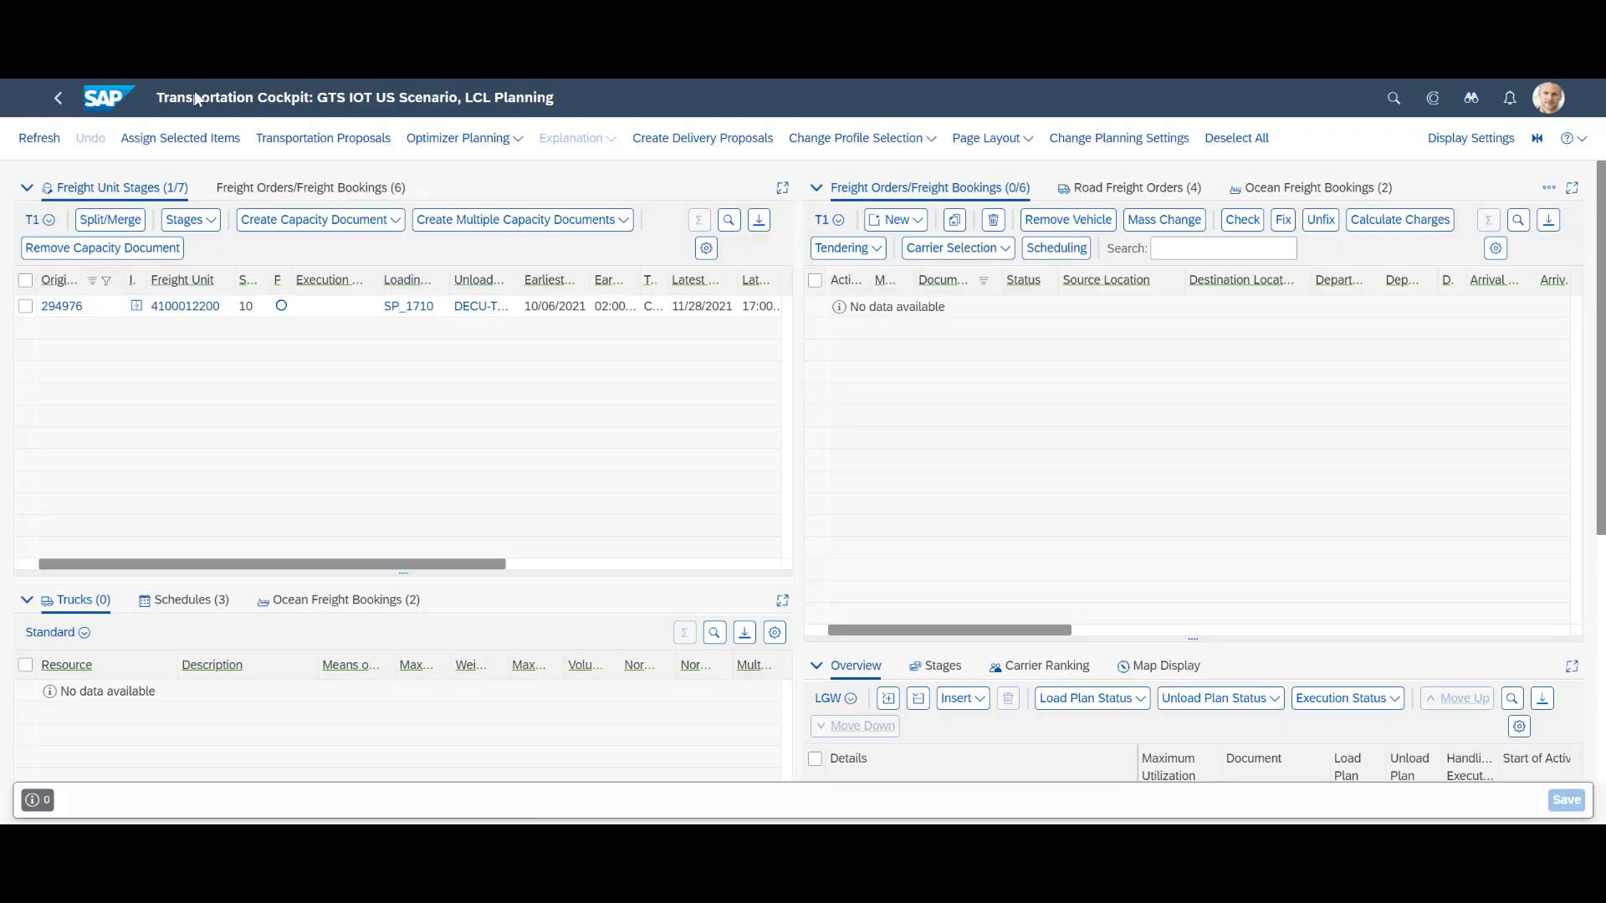
{"action": "left_click", "coordinate": [25, 307]}
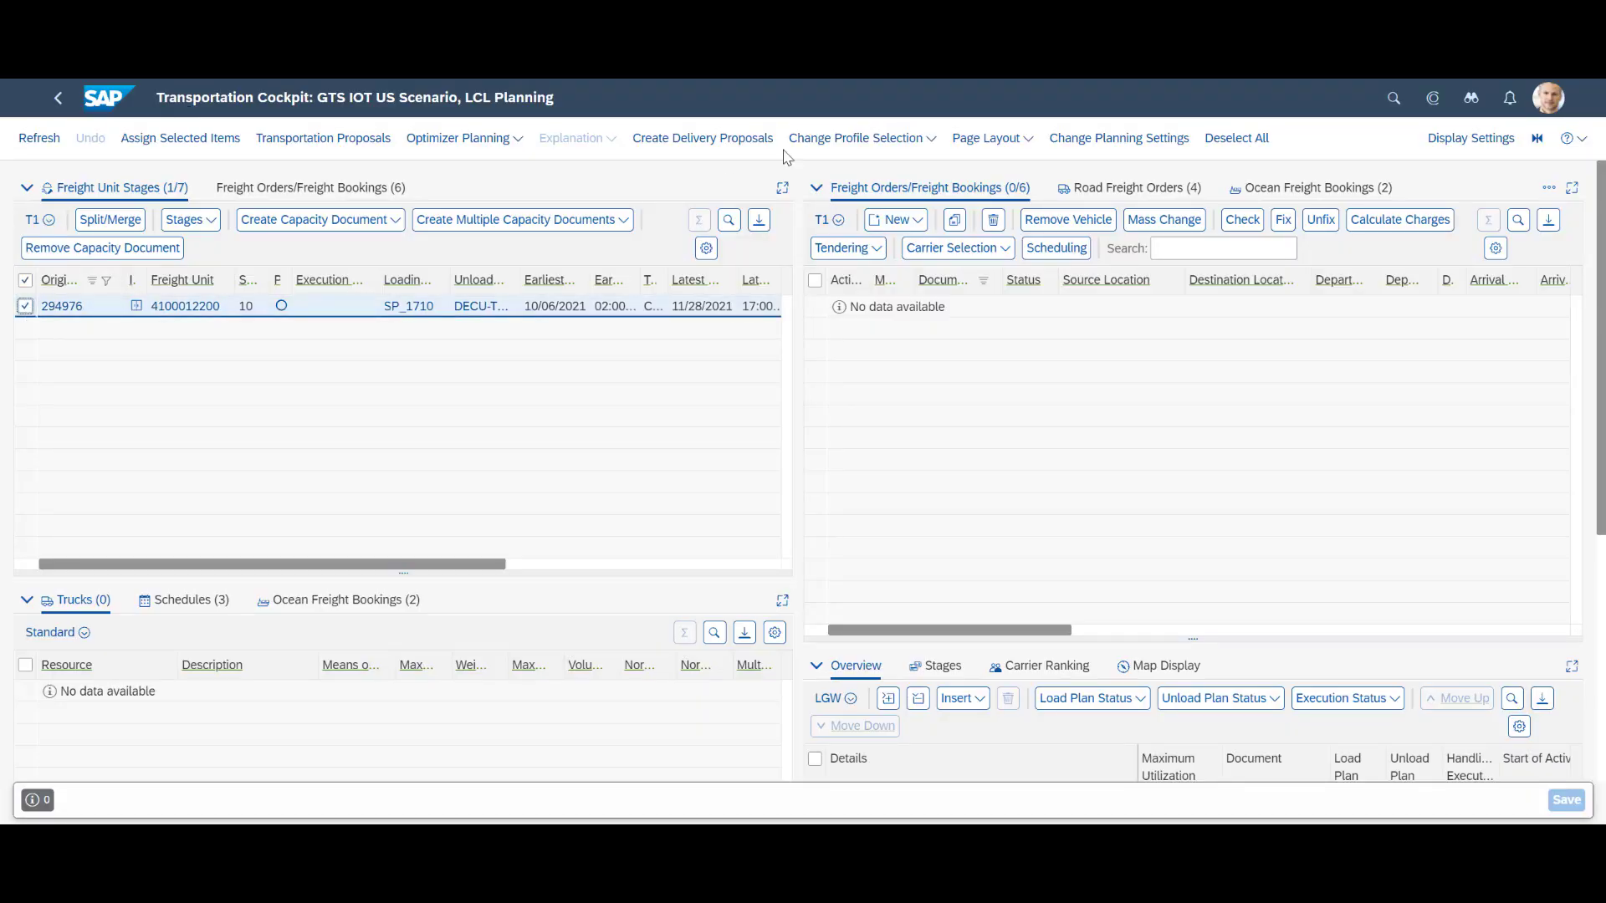
{"action": "left_click", "coordinate": [383, 142]}
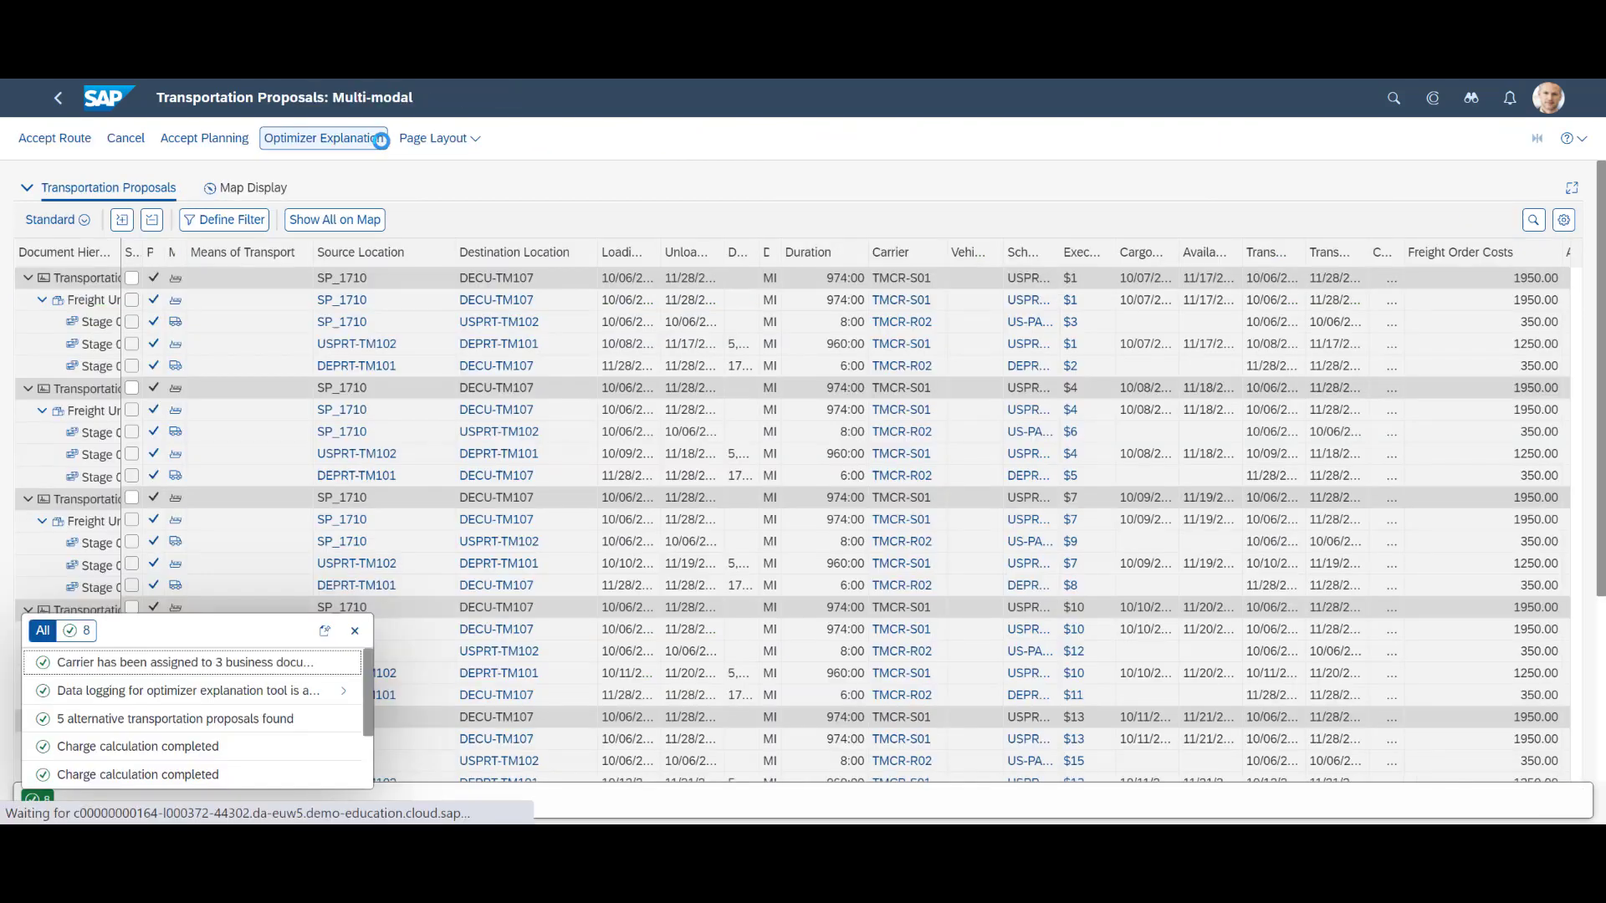
{"action": "left_click", "coordinate": [356, 631]}
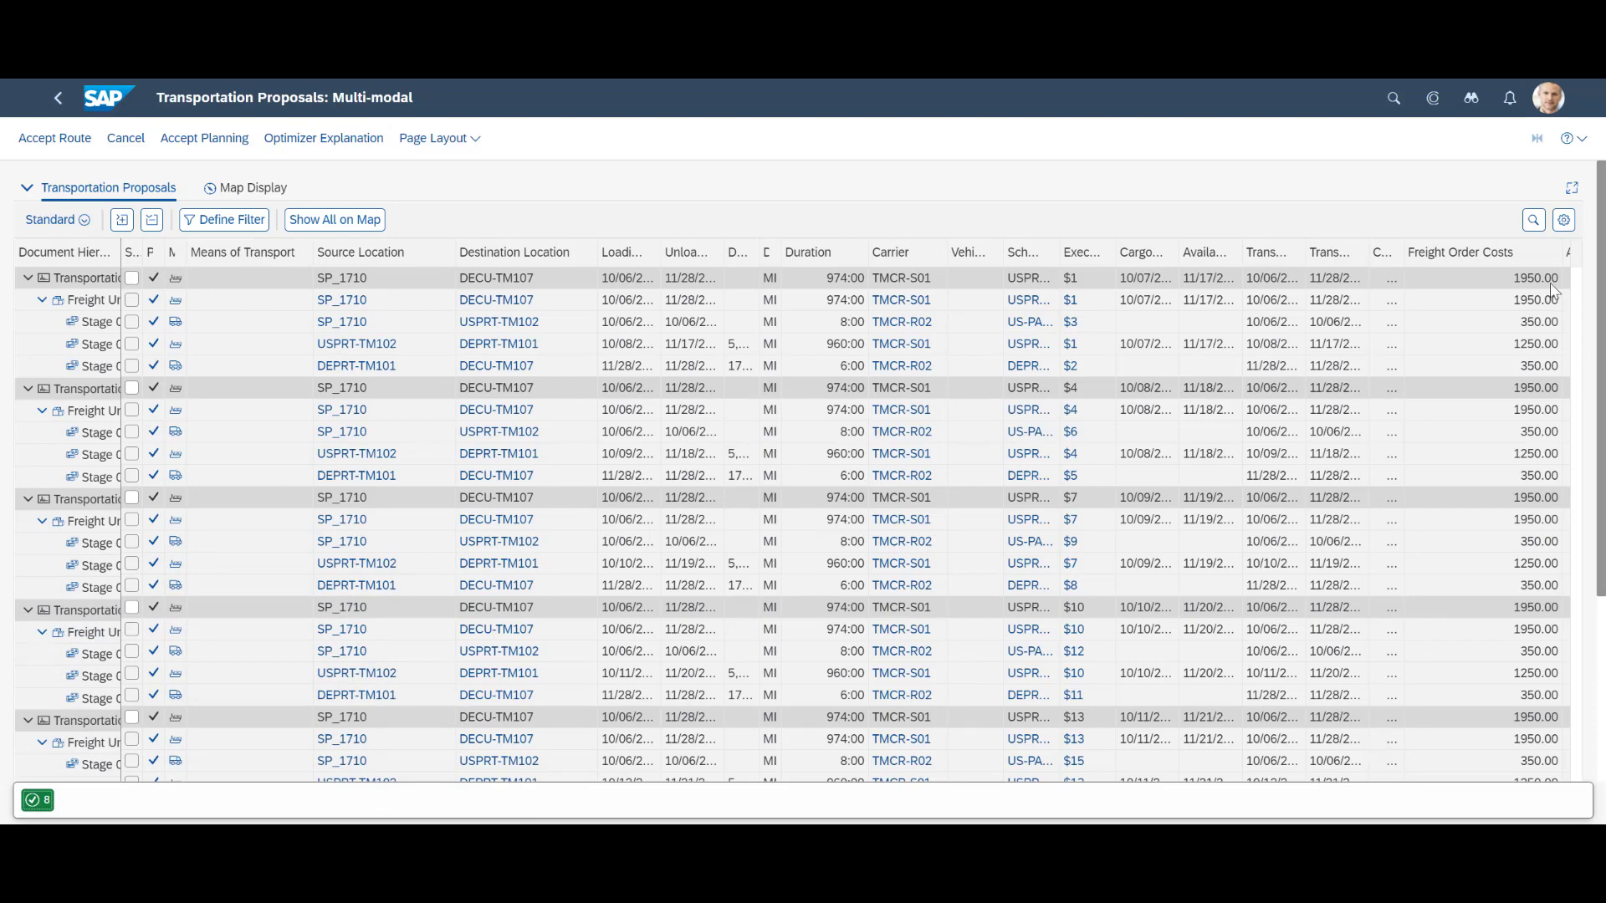
Step: Run optimizer planning on the selected freight unit only and save the results as freight documents
{"action": "left_click", "coordinate": [126, 139]}
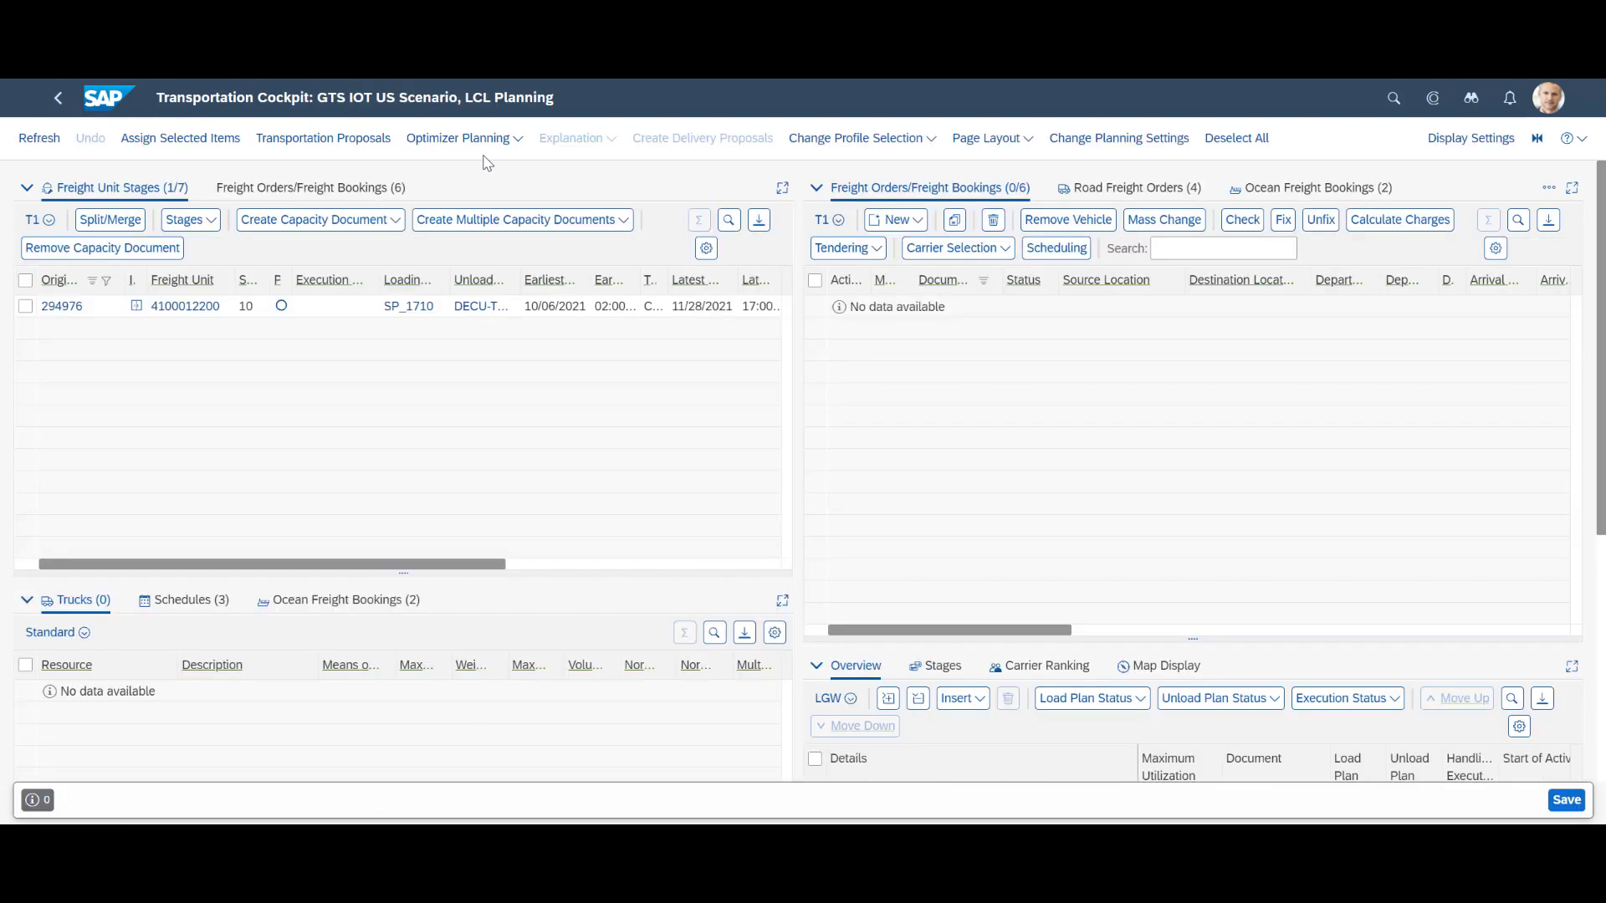
{"action": "left_click", "coordinate": [25, 306]}
{"action": "left_click", "coordinate": [493, 140]}
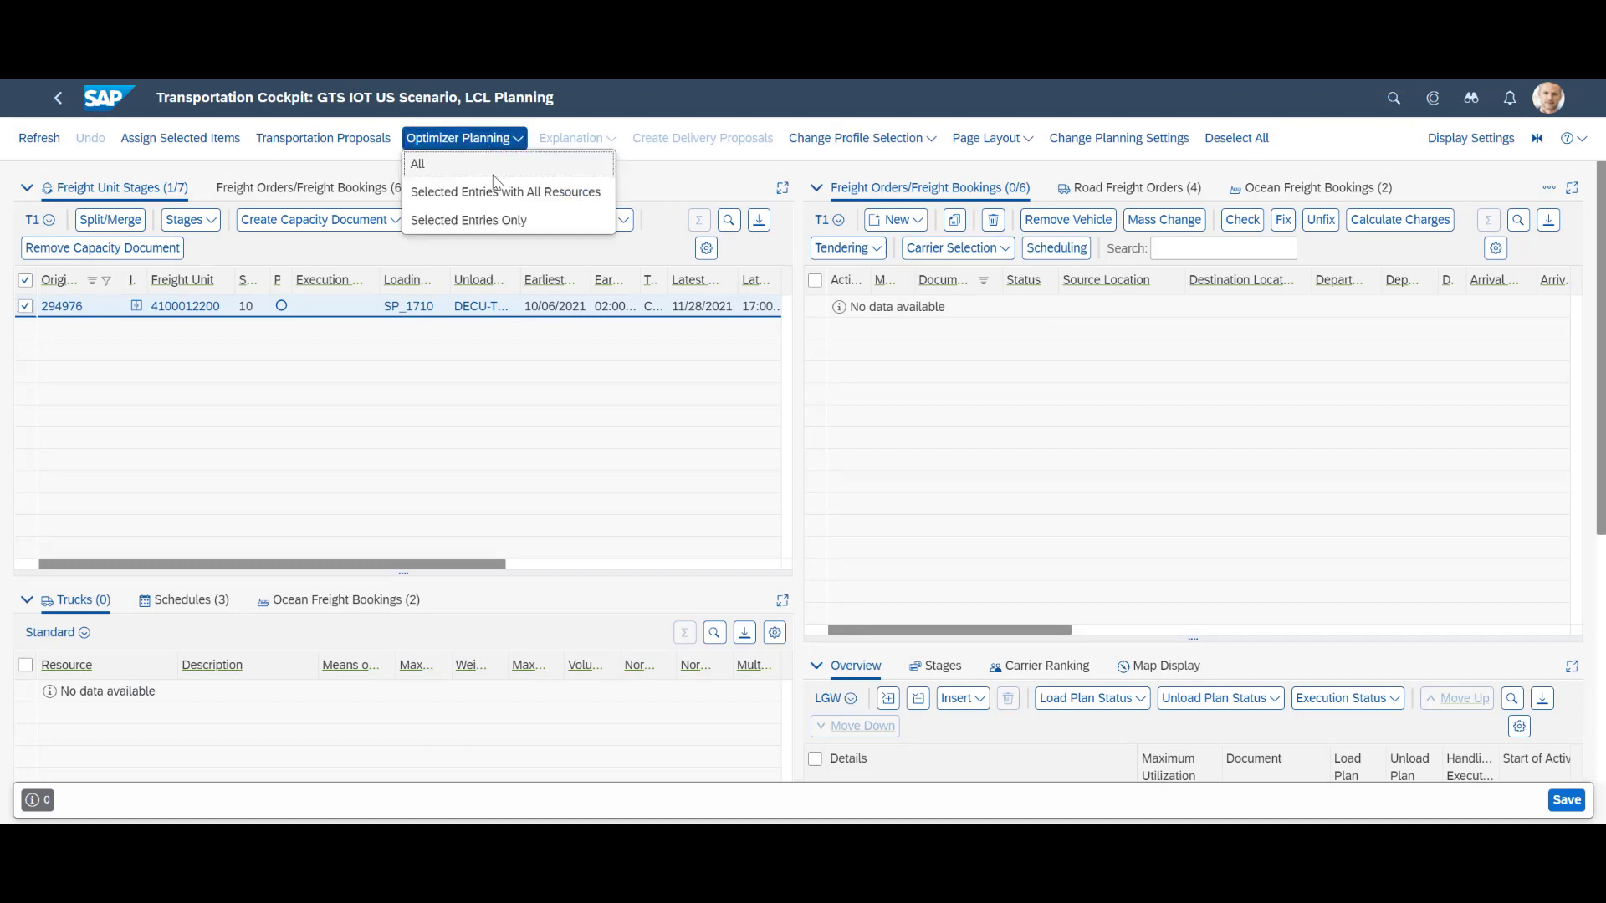
{"action": "left_click", "coordinate": [493, 202]}
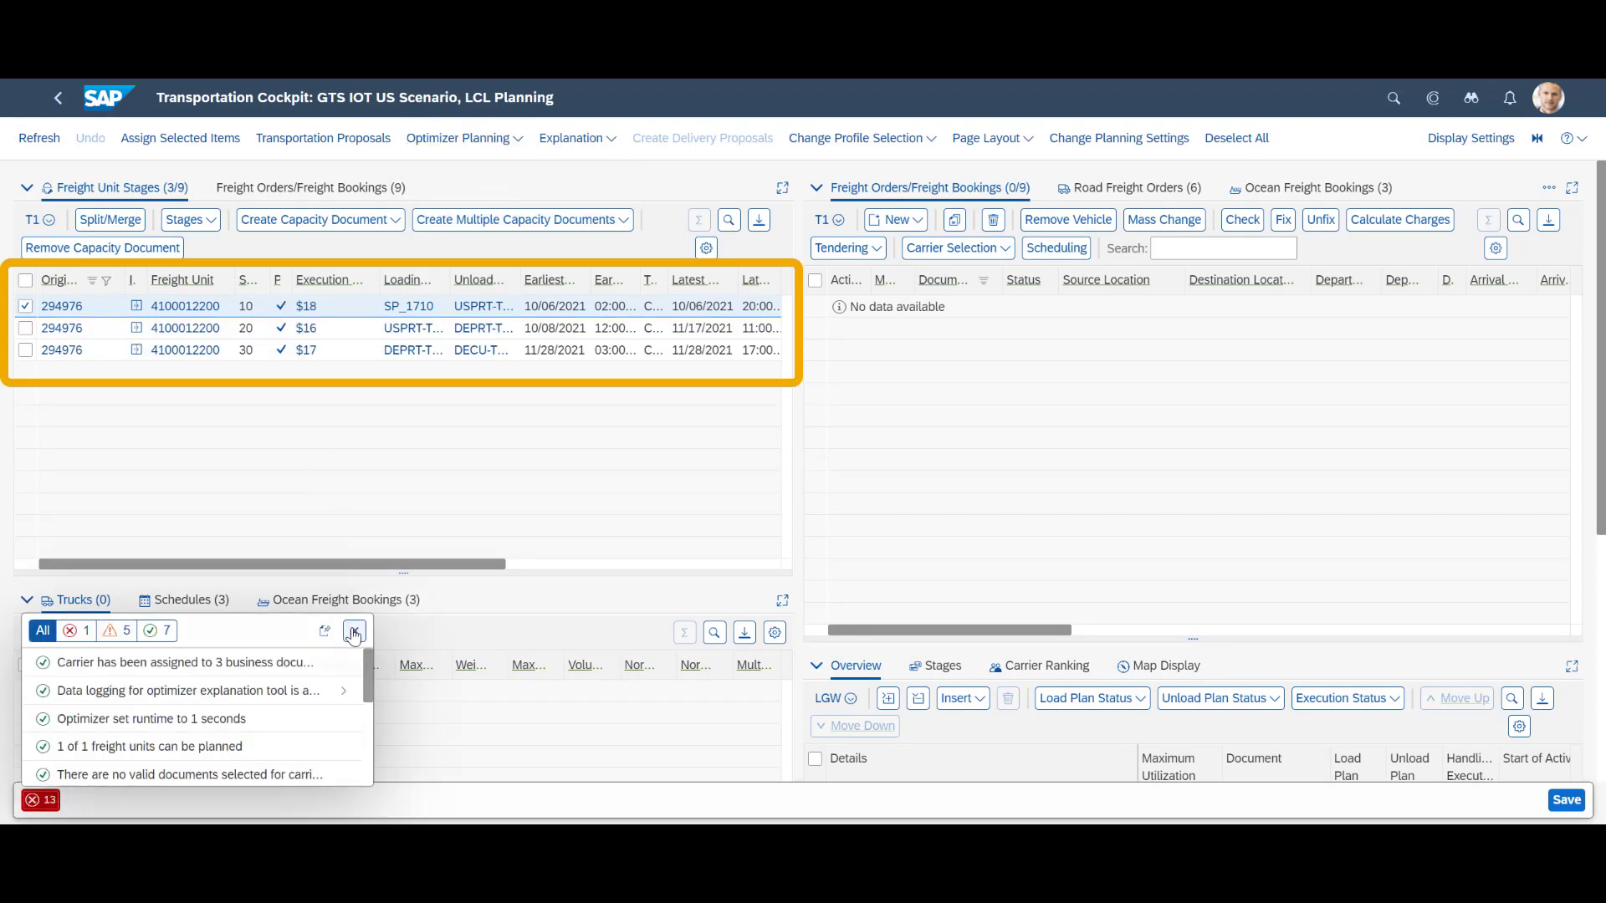
{"action": "left_click", "coordinate": [355, 631]}
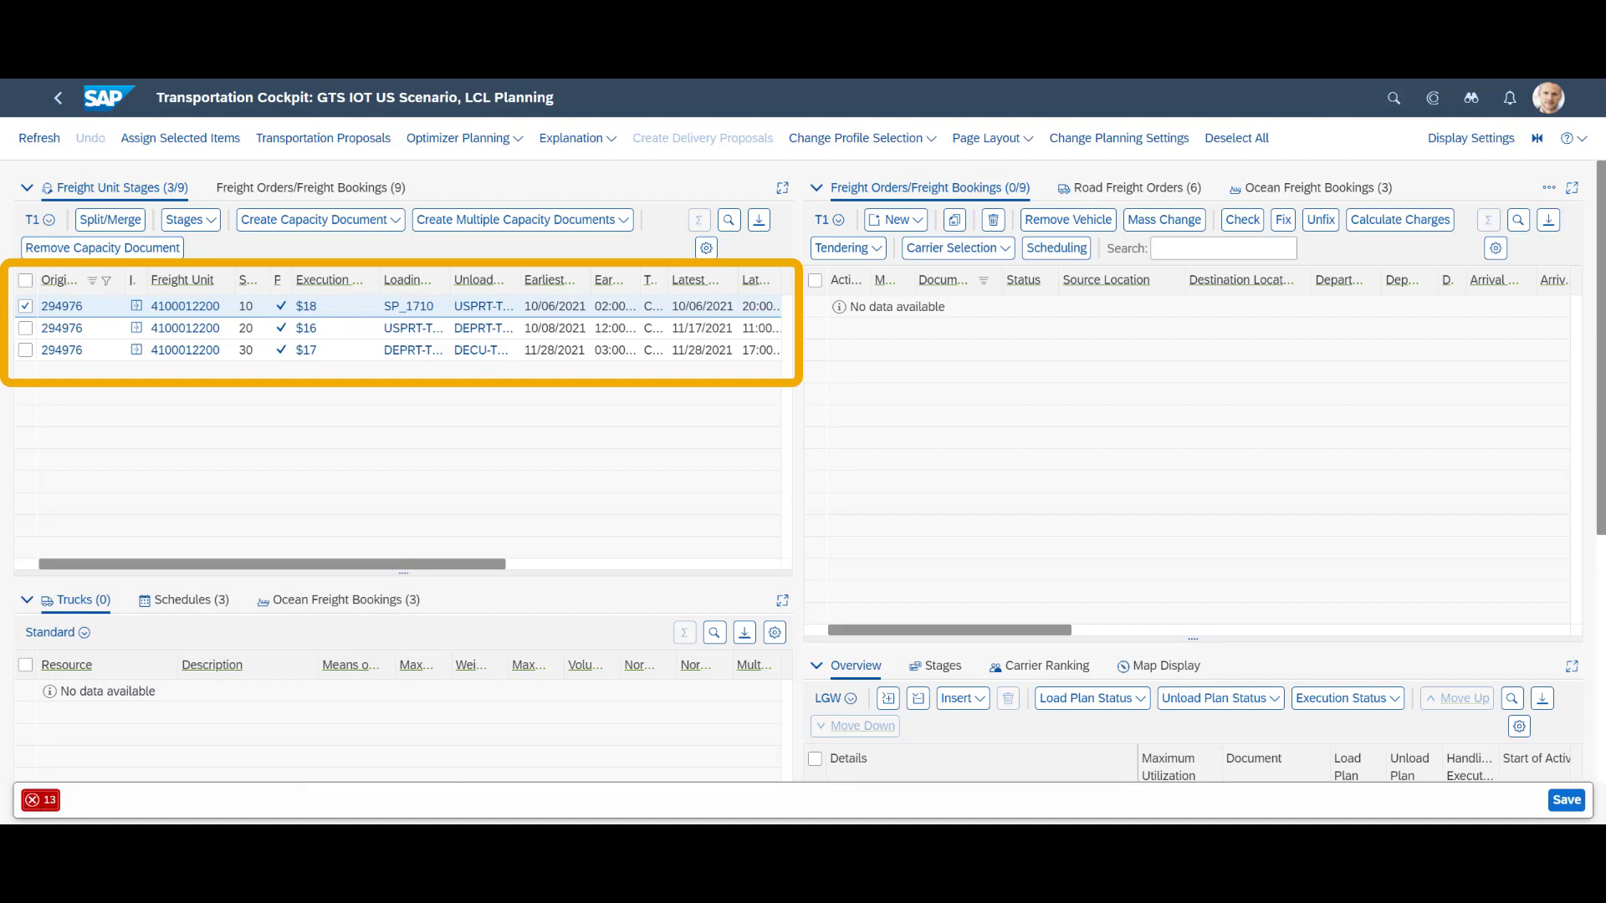
{"action": "key", "text": "ctrl+s"}
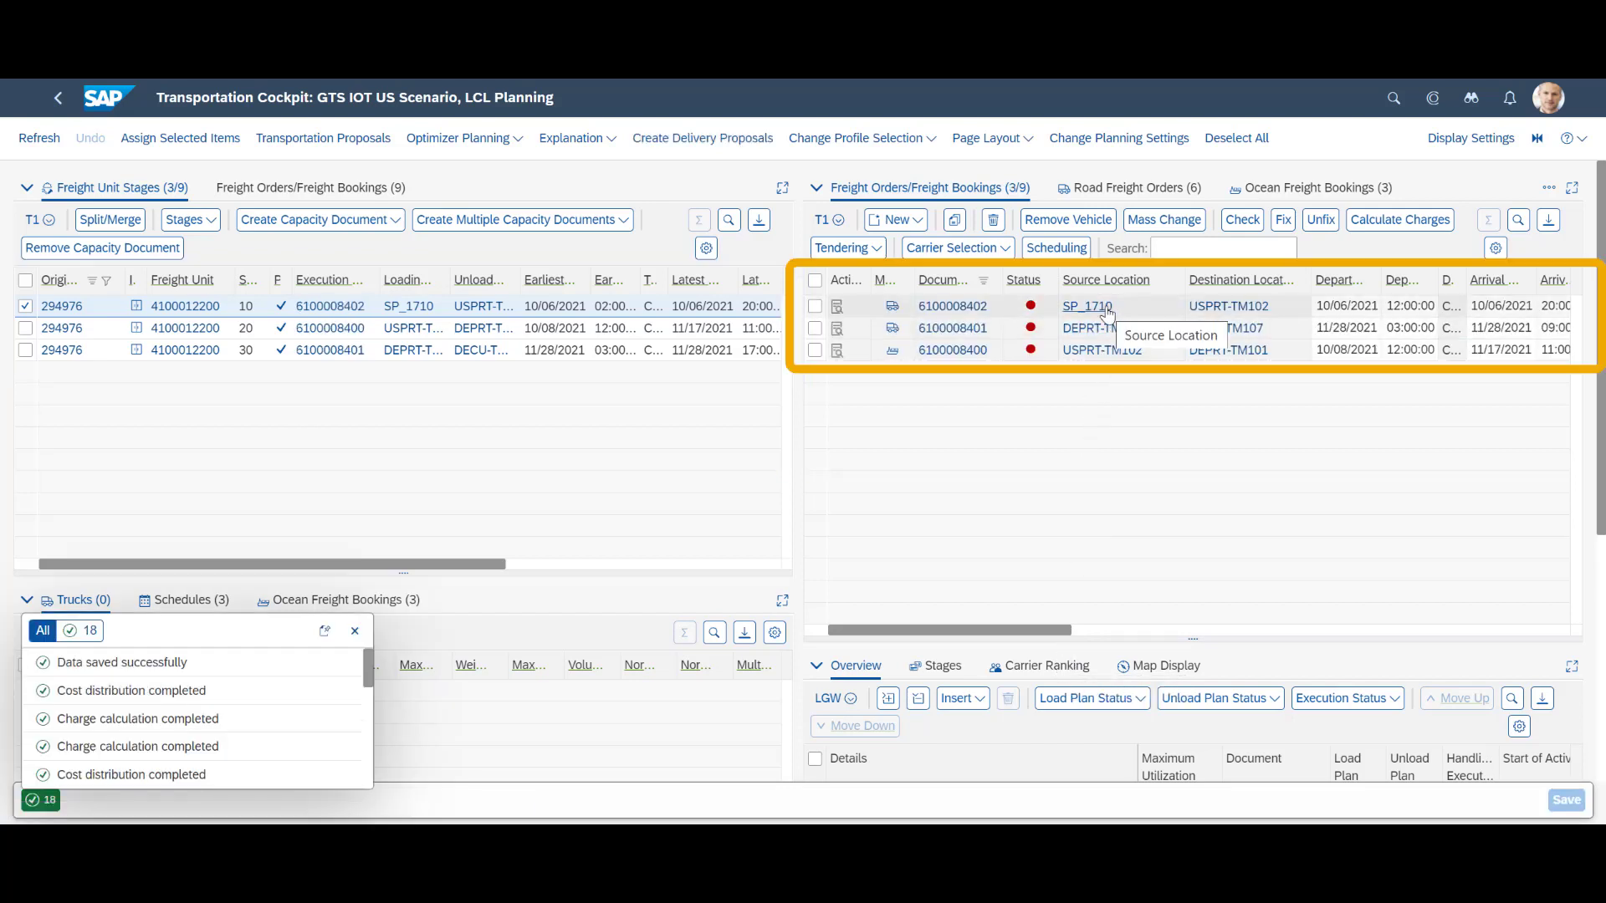
Step: Review the created ocean booking and the road freight orders from DEPRT-TM101 and SP_1710
{"action": "mouse_move", "coordinate": [1223, 316]}
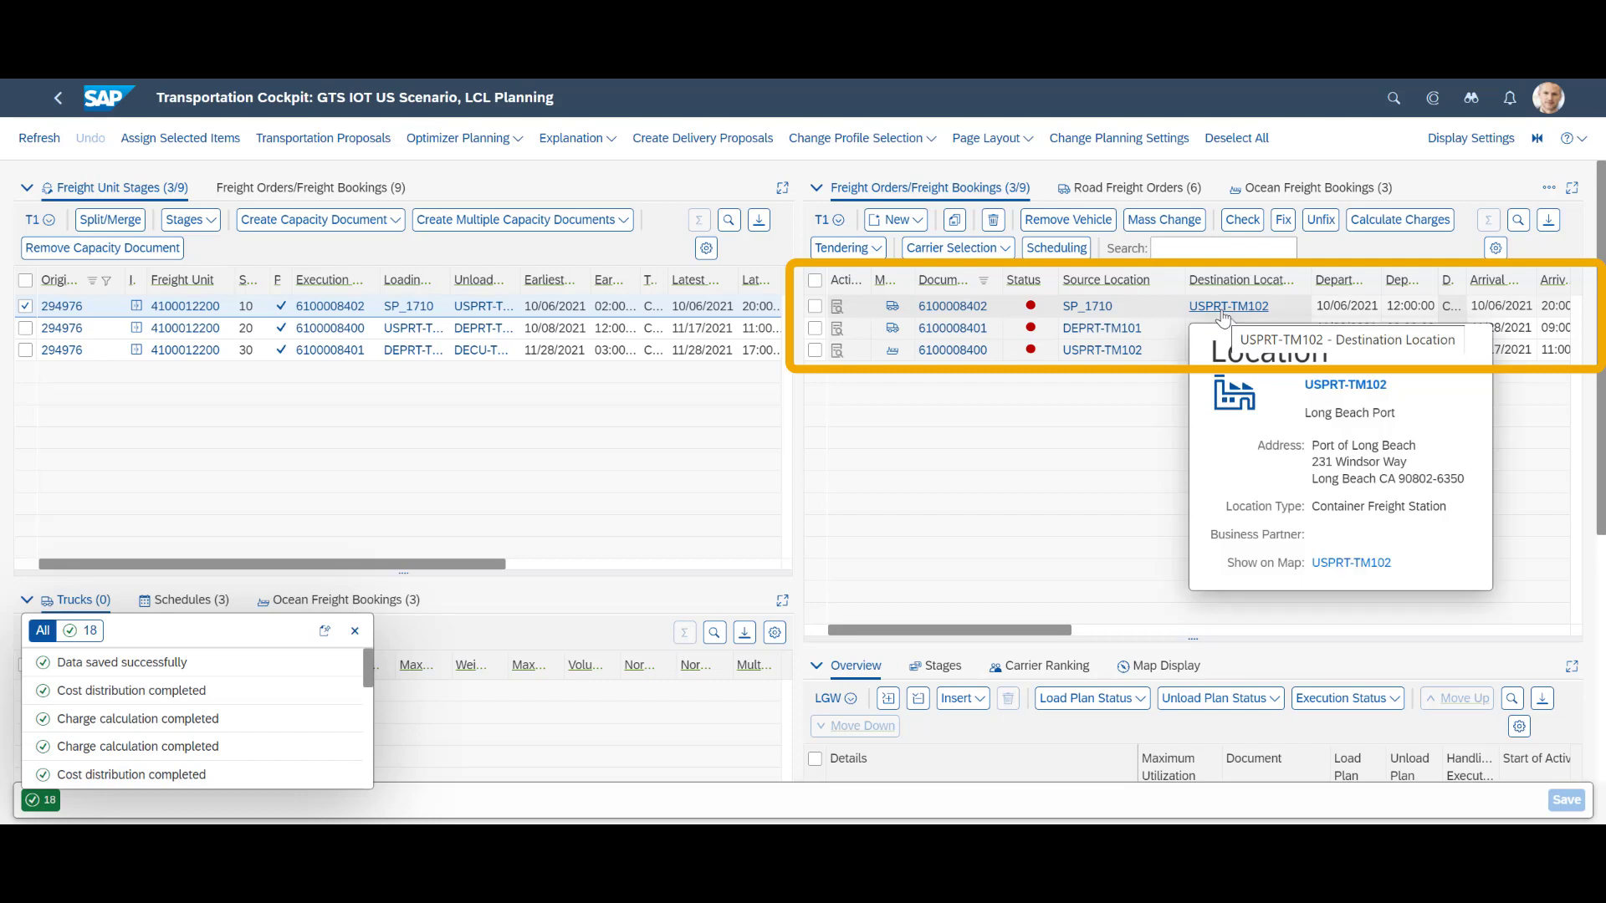
{"action": "mouse_move", "coordinate": [1140, 338]}
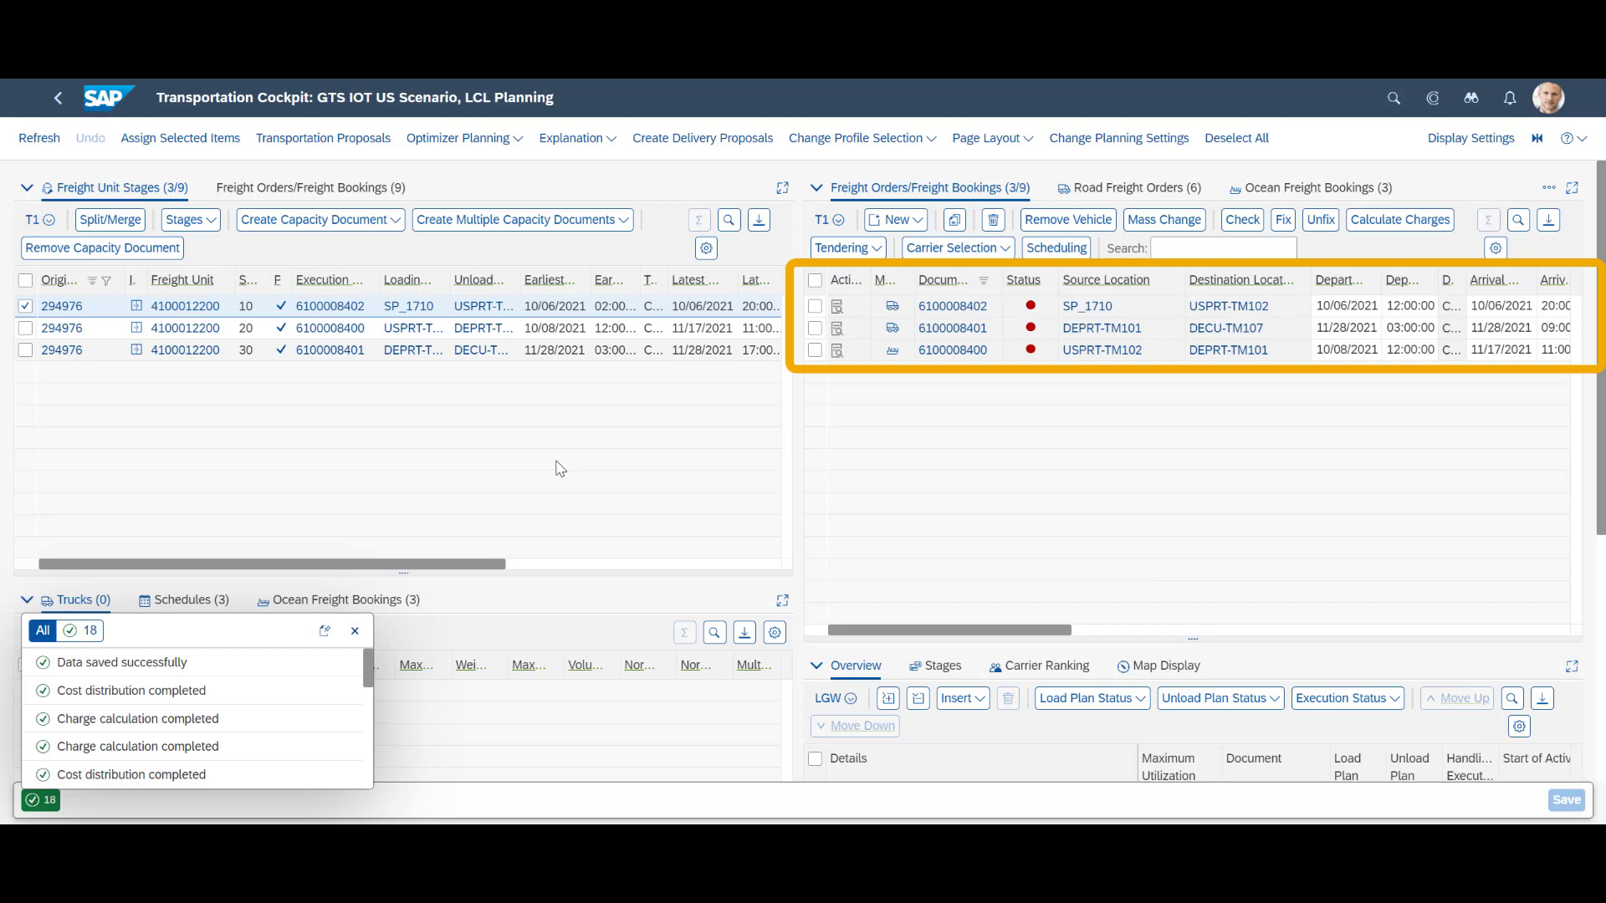
{"action": "left_click", "coordinate": [506, 596]}
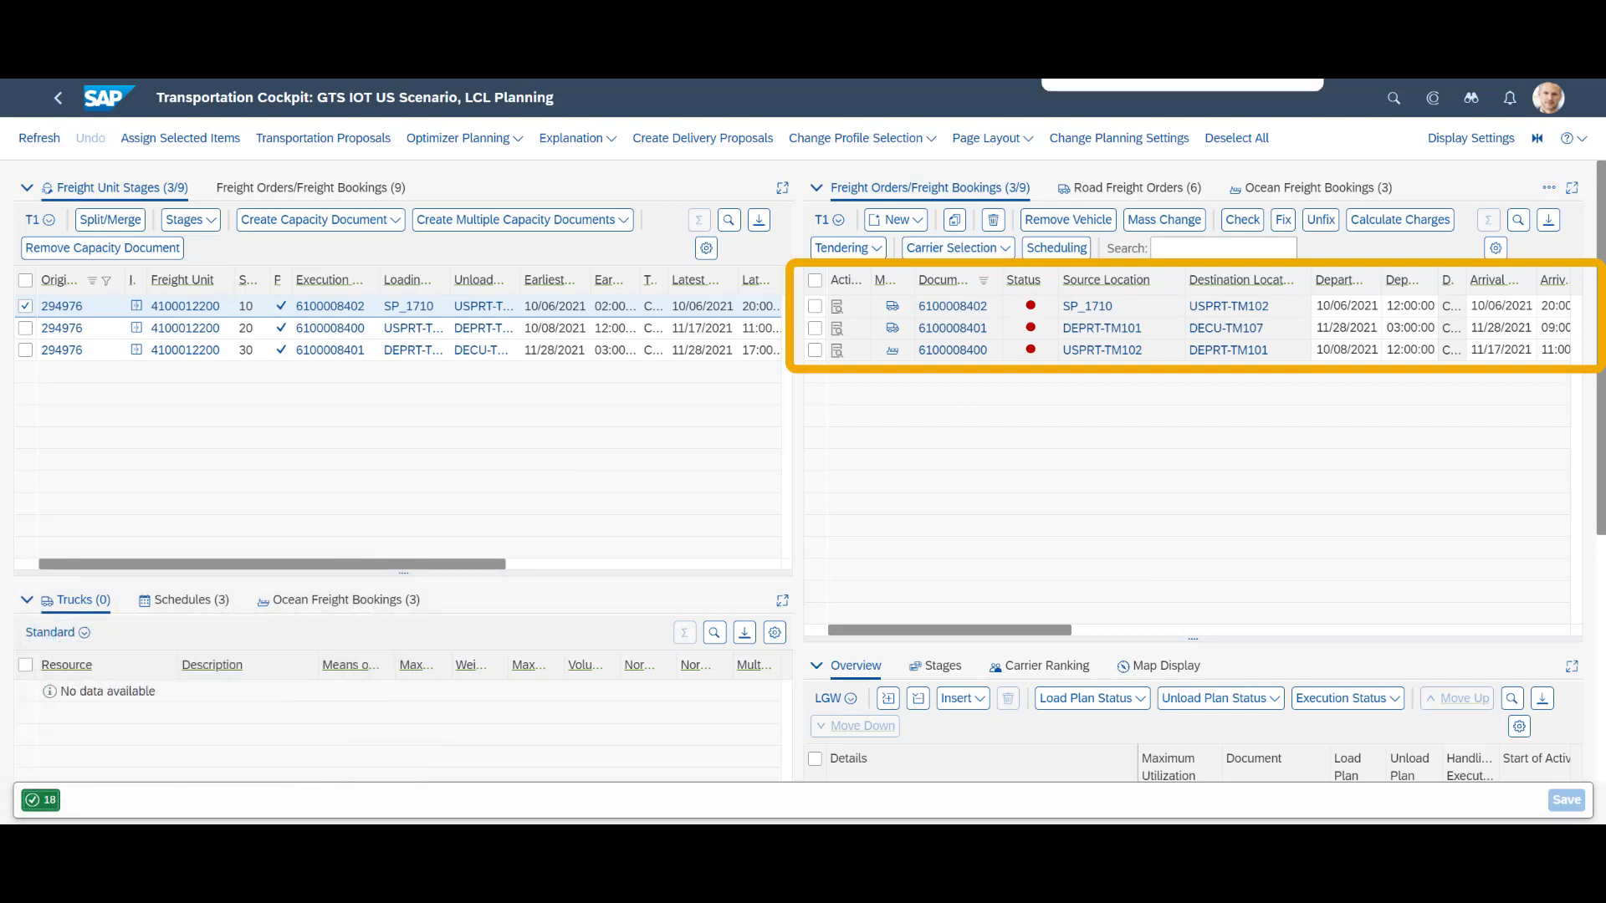
{"action": "left_click", "coordinate": [943, 351]}
{"action": "left_click", "coordinate": [943, 351]}
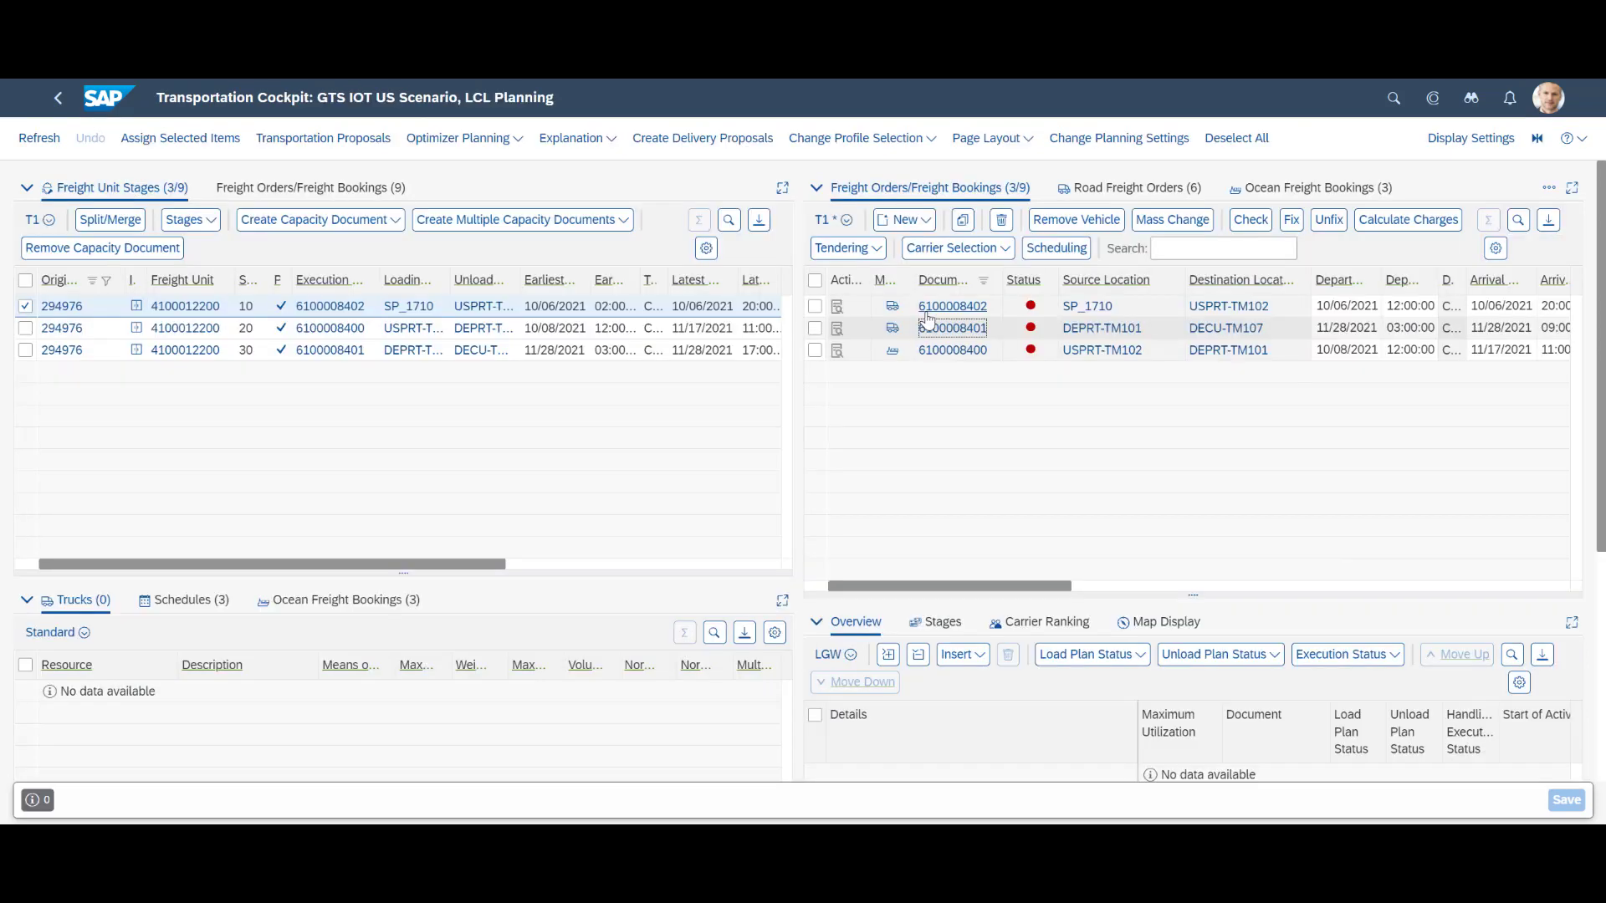
{"action": "left_click", "coordinate": [952, 328]}
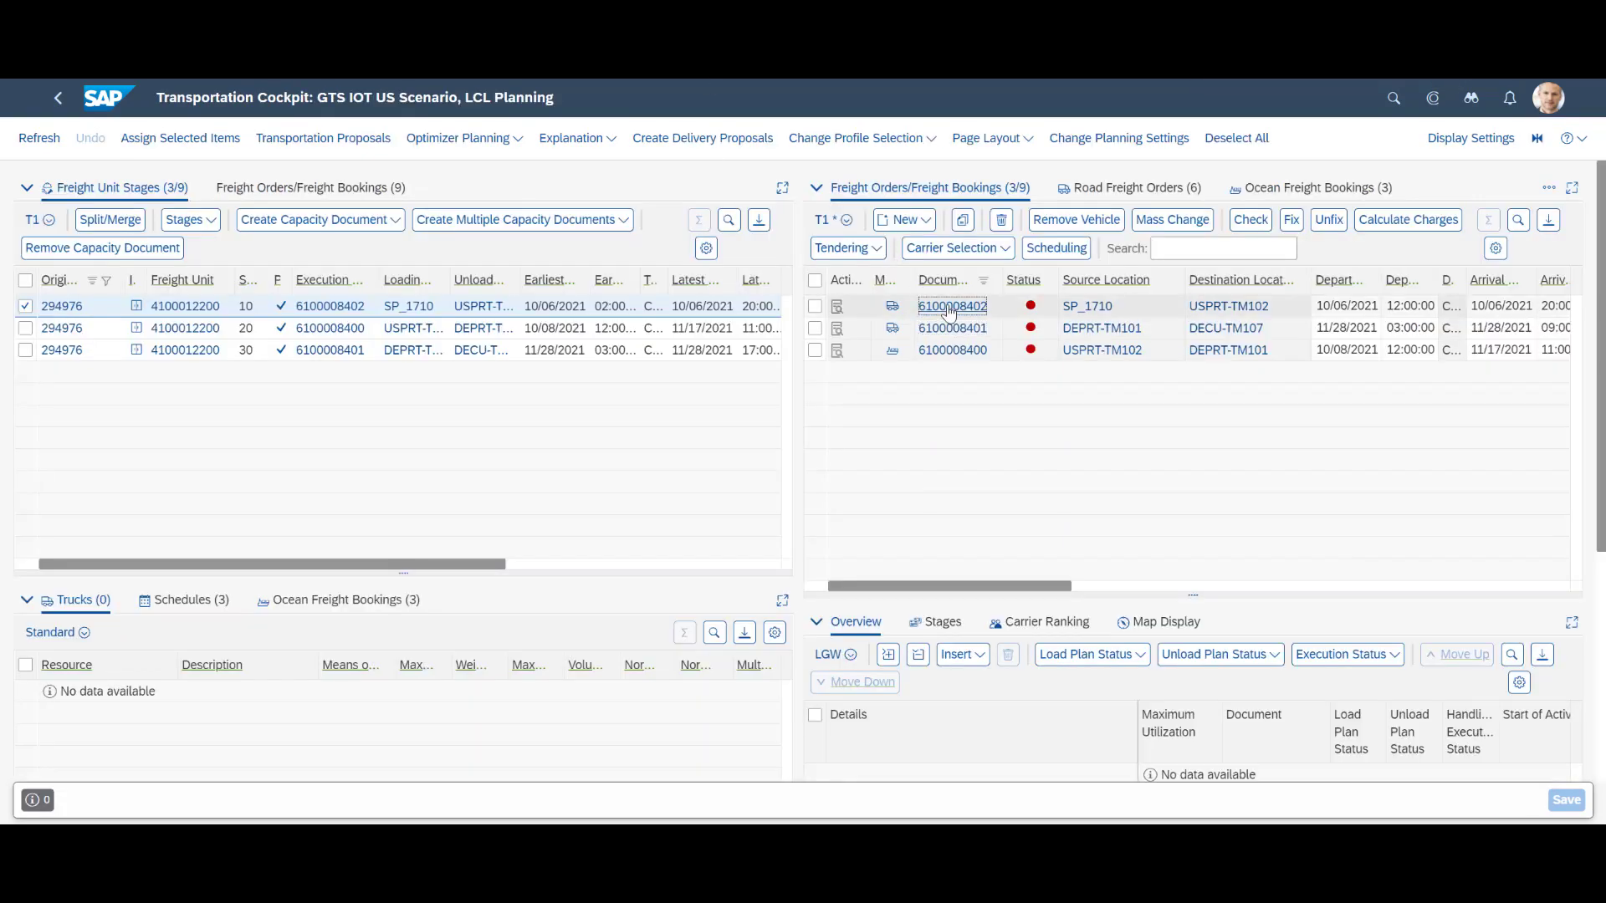
{"action": "left_click", "coordinate": [926, 307]}
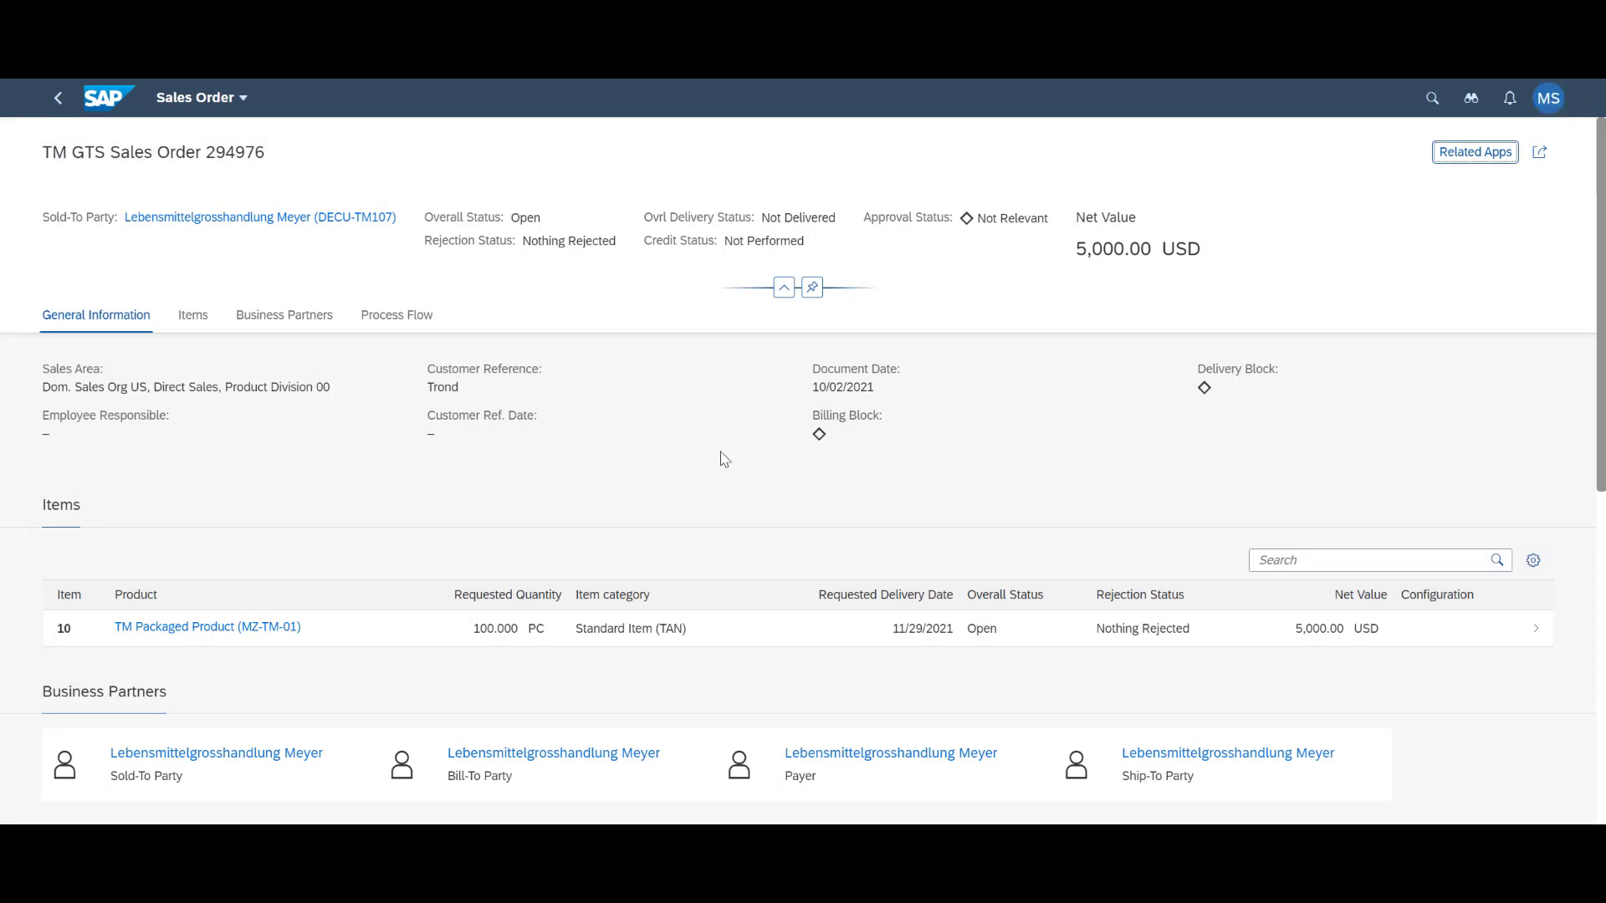
Step: Scroll sales order 294976 down to its Process Flow to check the compliance-blocked freight order
{"action": "scroll", "coordinate": [730, 453], "scroll_direction": "down", "scroll_amount": 1}
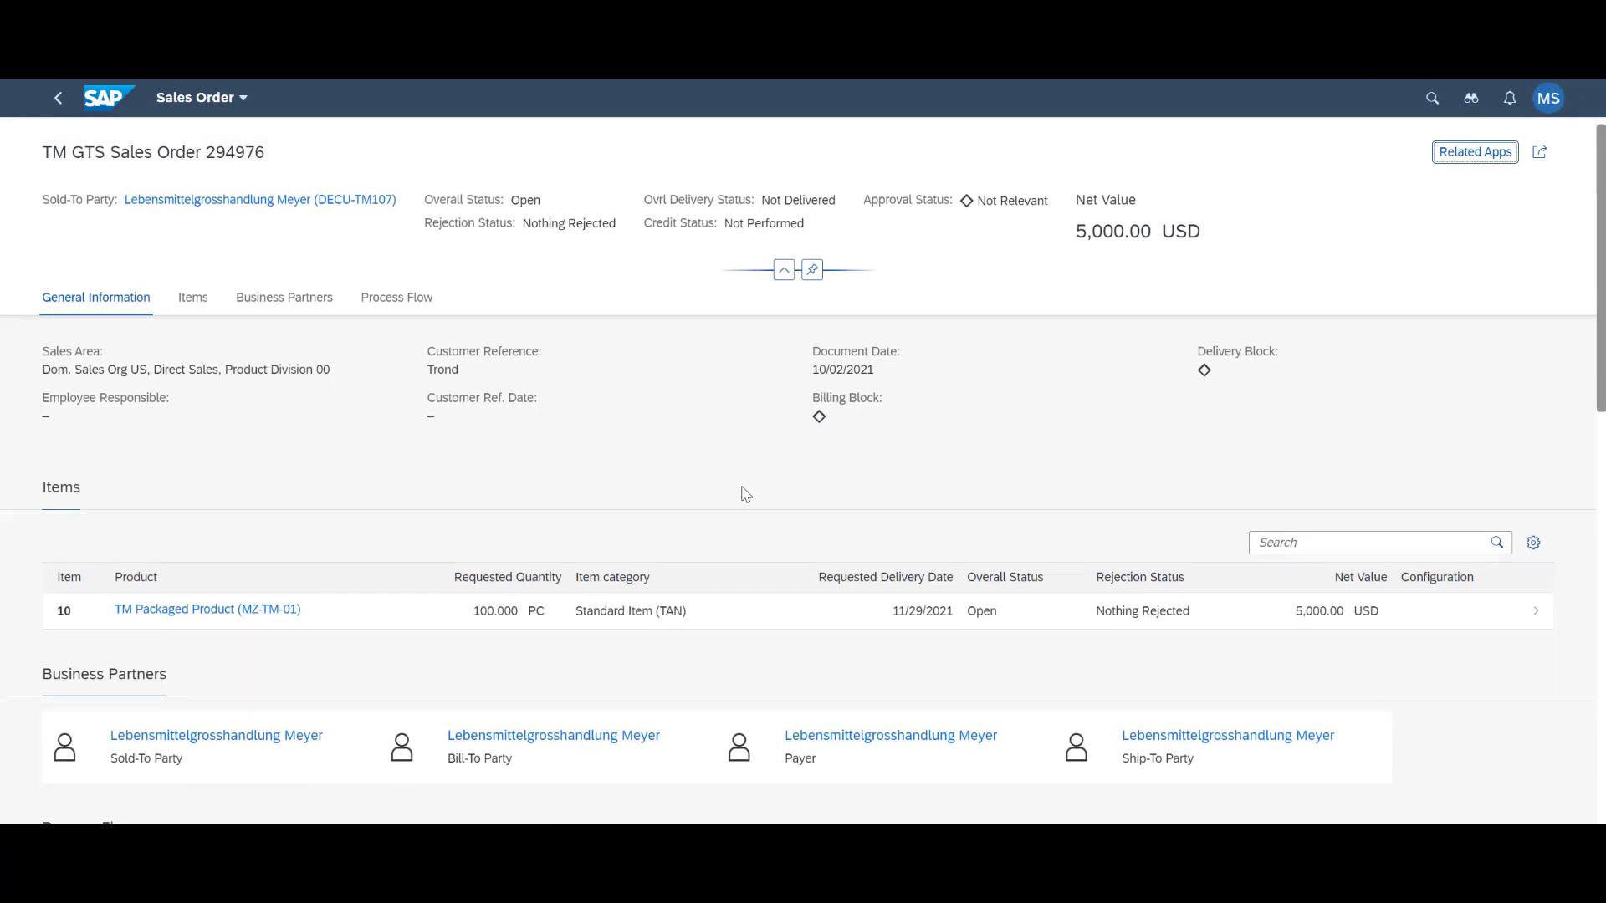
{"action": "scroll", "coordinate": [745, 498], "scroll_direction": "down", "scroll_amount": 5}
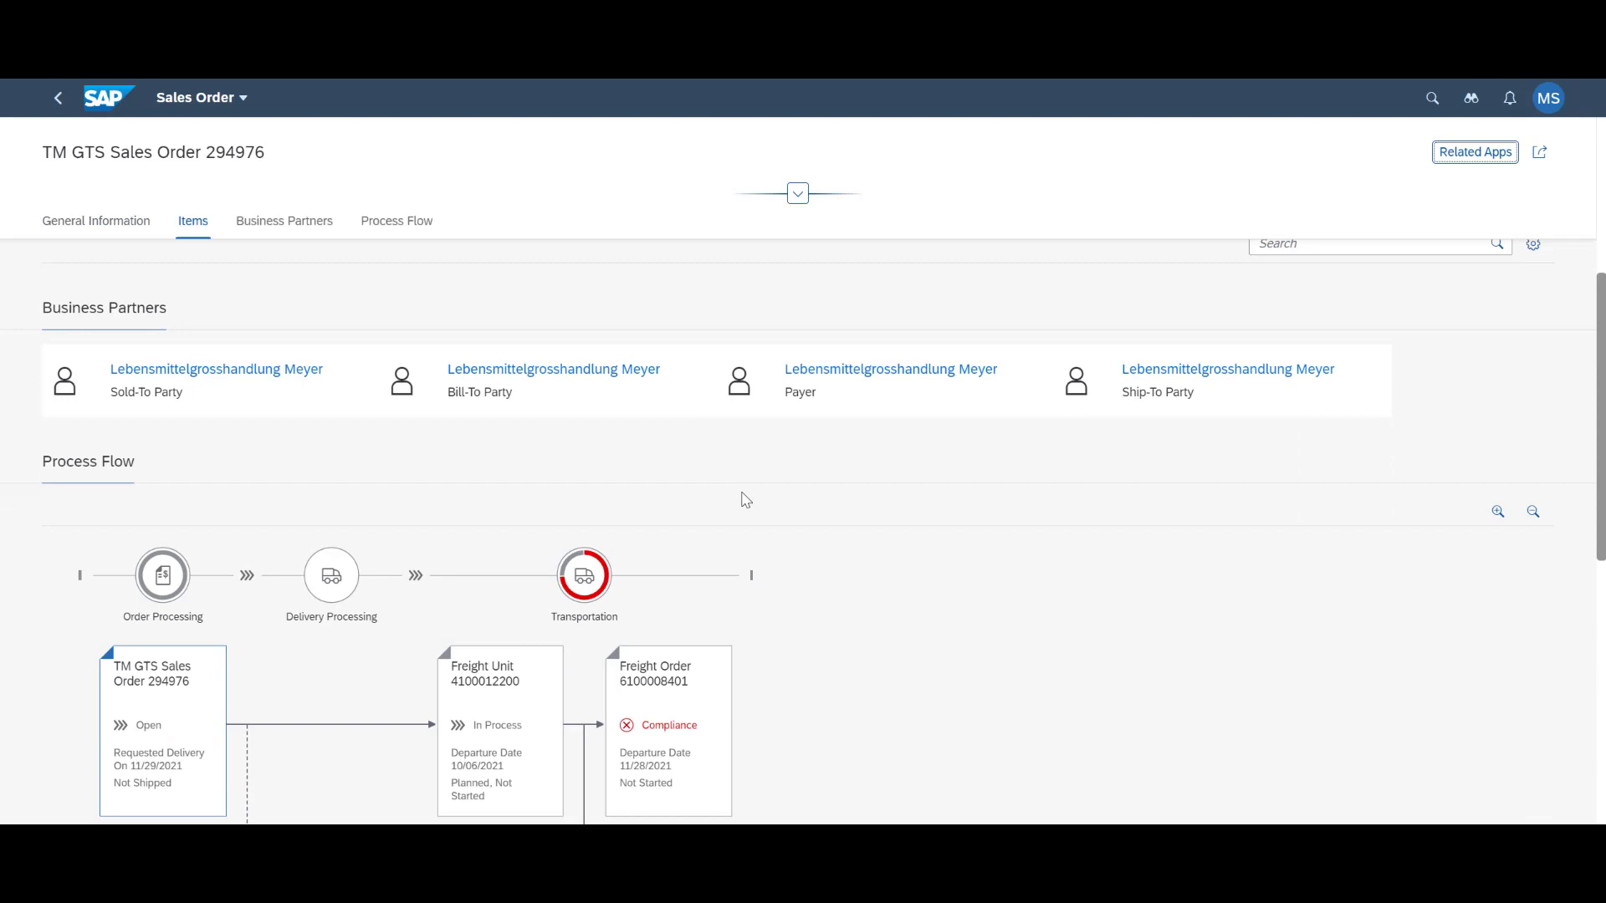
{"action": "scroll", "coordinate": [745, 500], "scroll_direction": "down", "scroll_amount": 4}
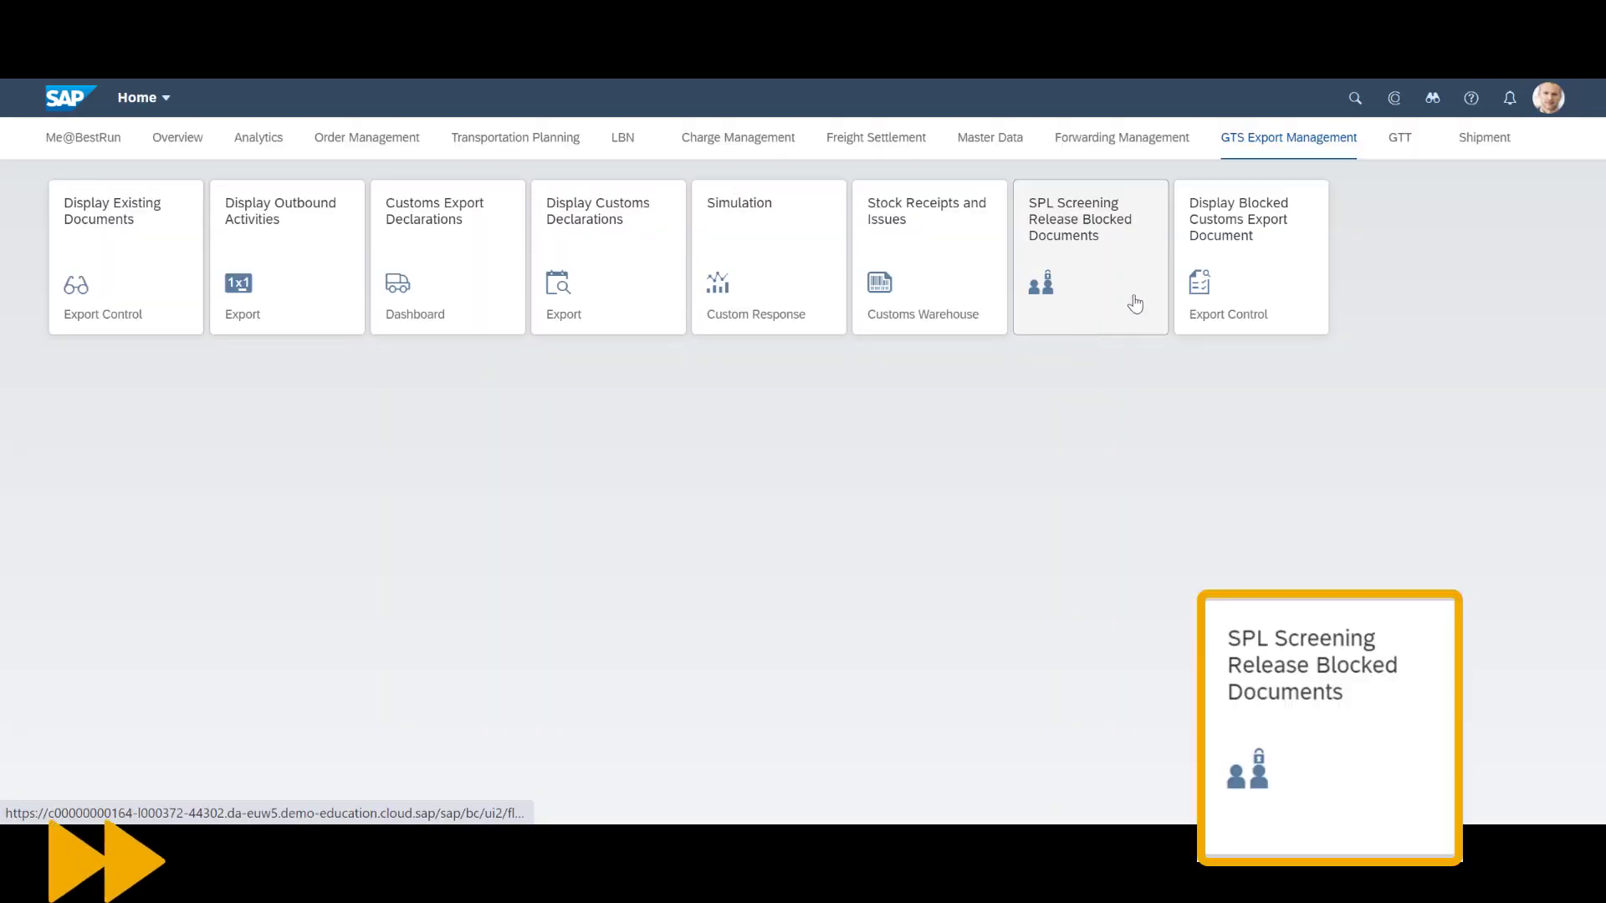
{"action": "left_click", "coordinate": [1133, 301]}
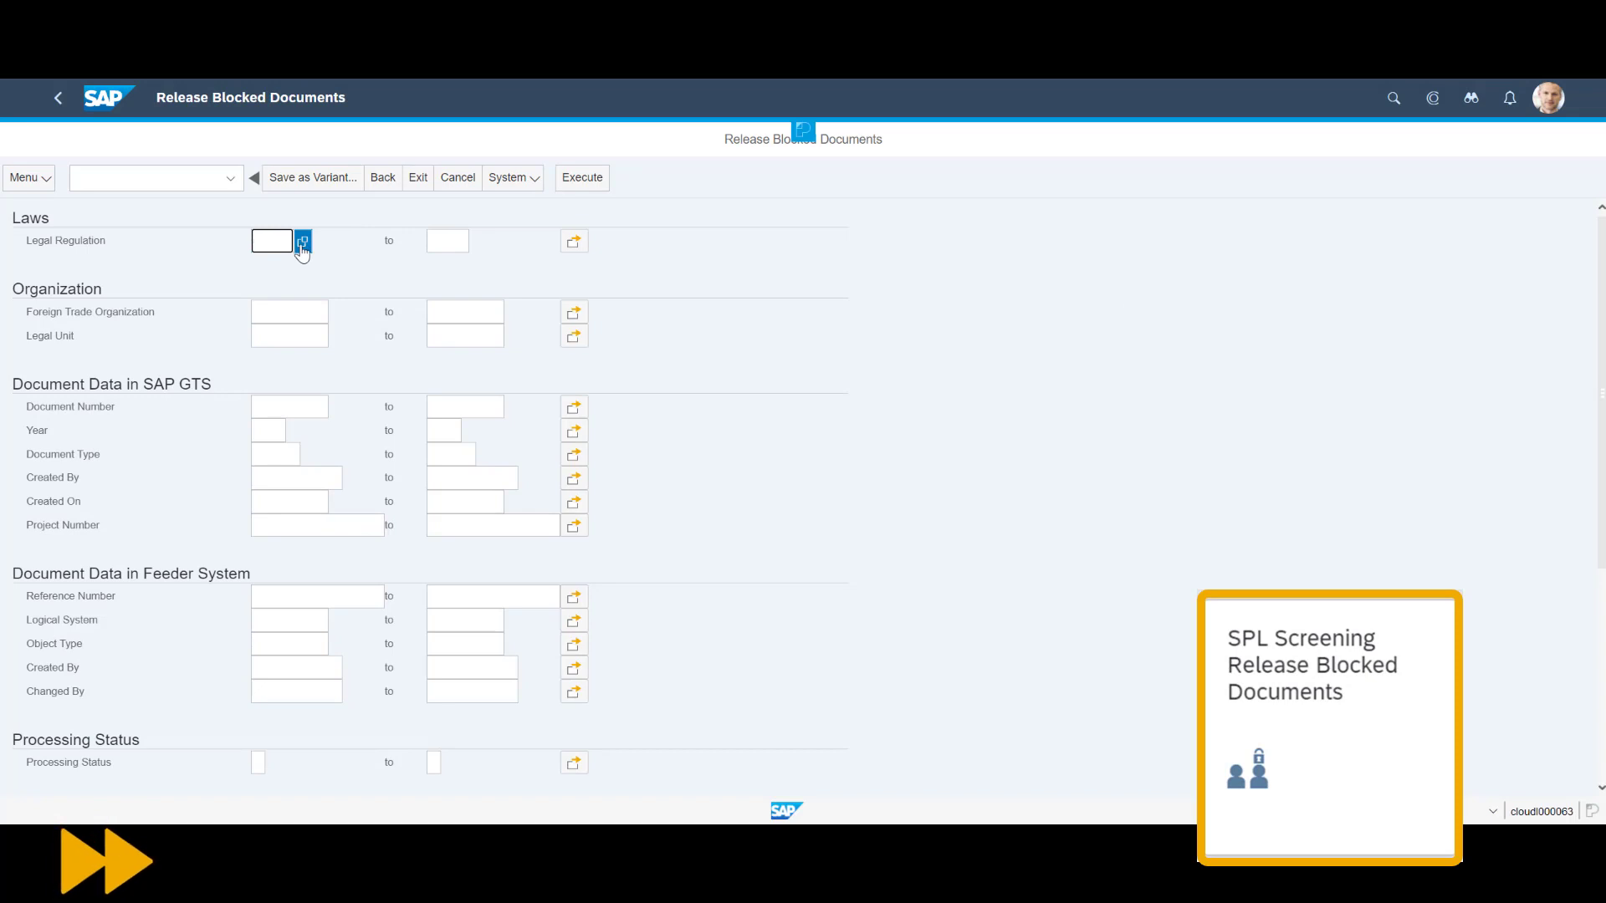
{"action": "scroll", "coordinate": [535, 502], "scroll_direction": "down", "scroll_amount": 6}
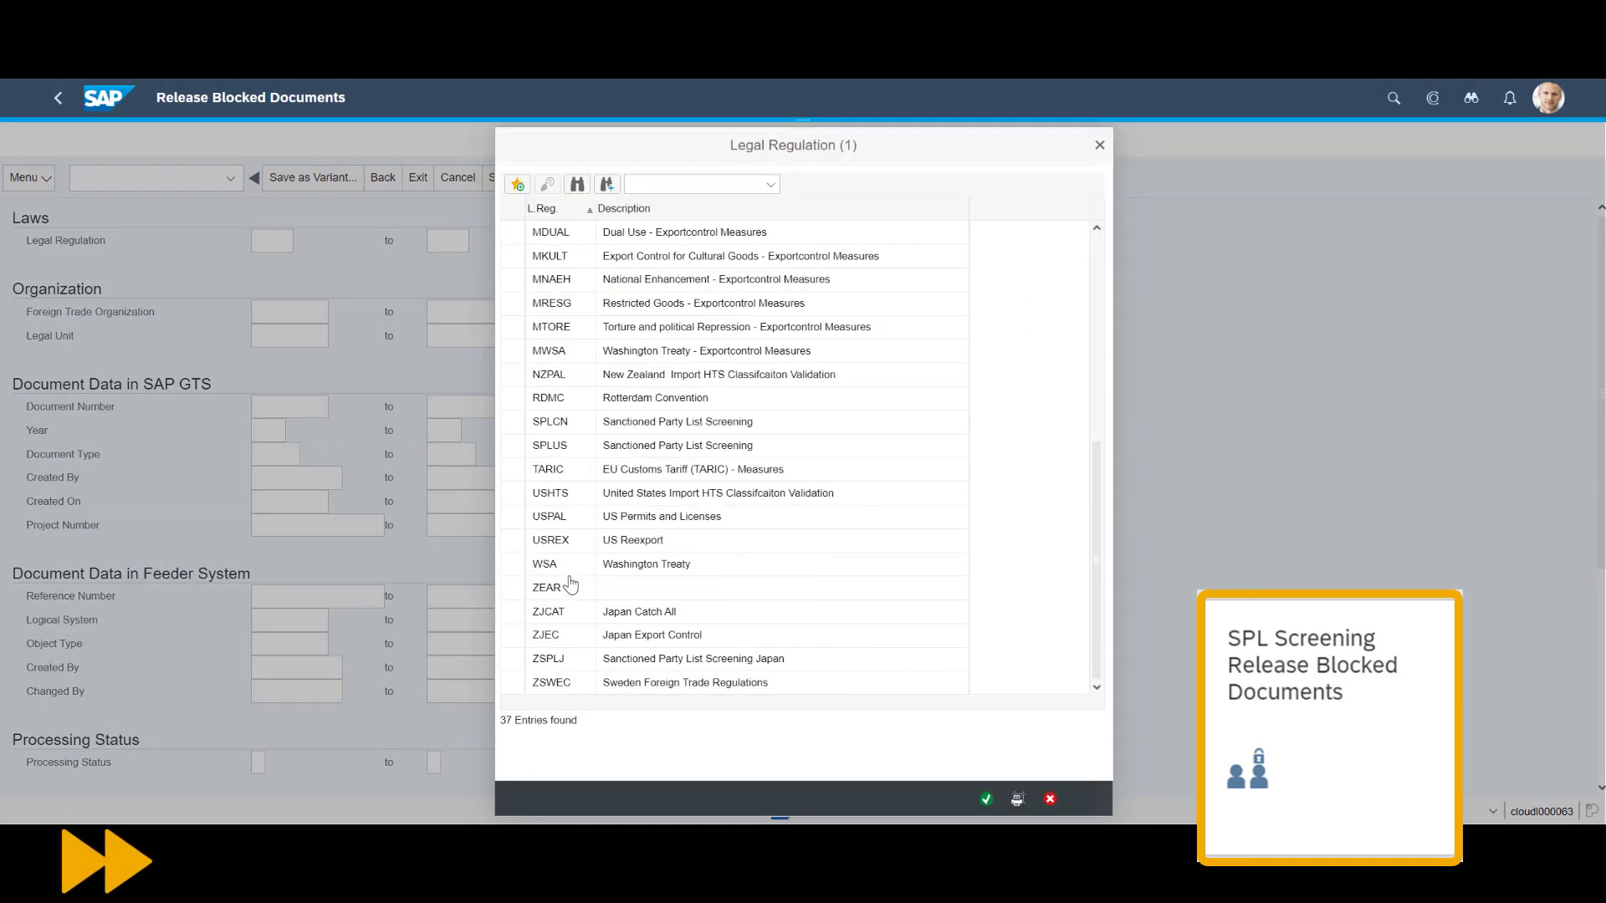
{"action": "double_click", "coordinate": [569, 445]}
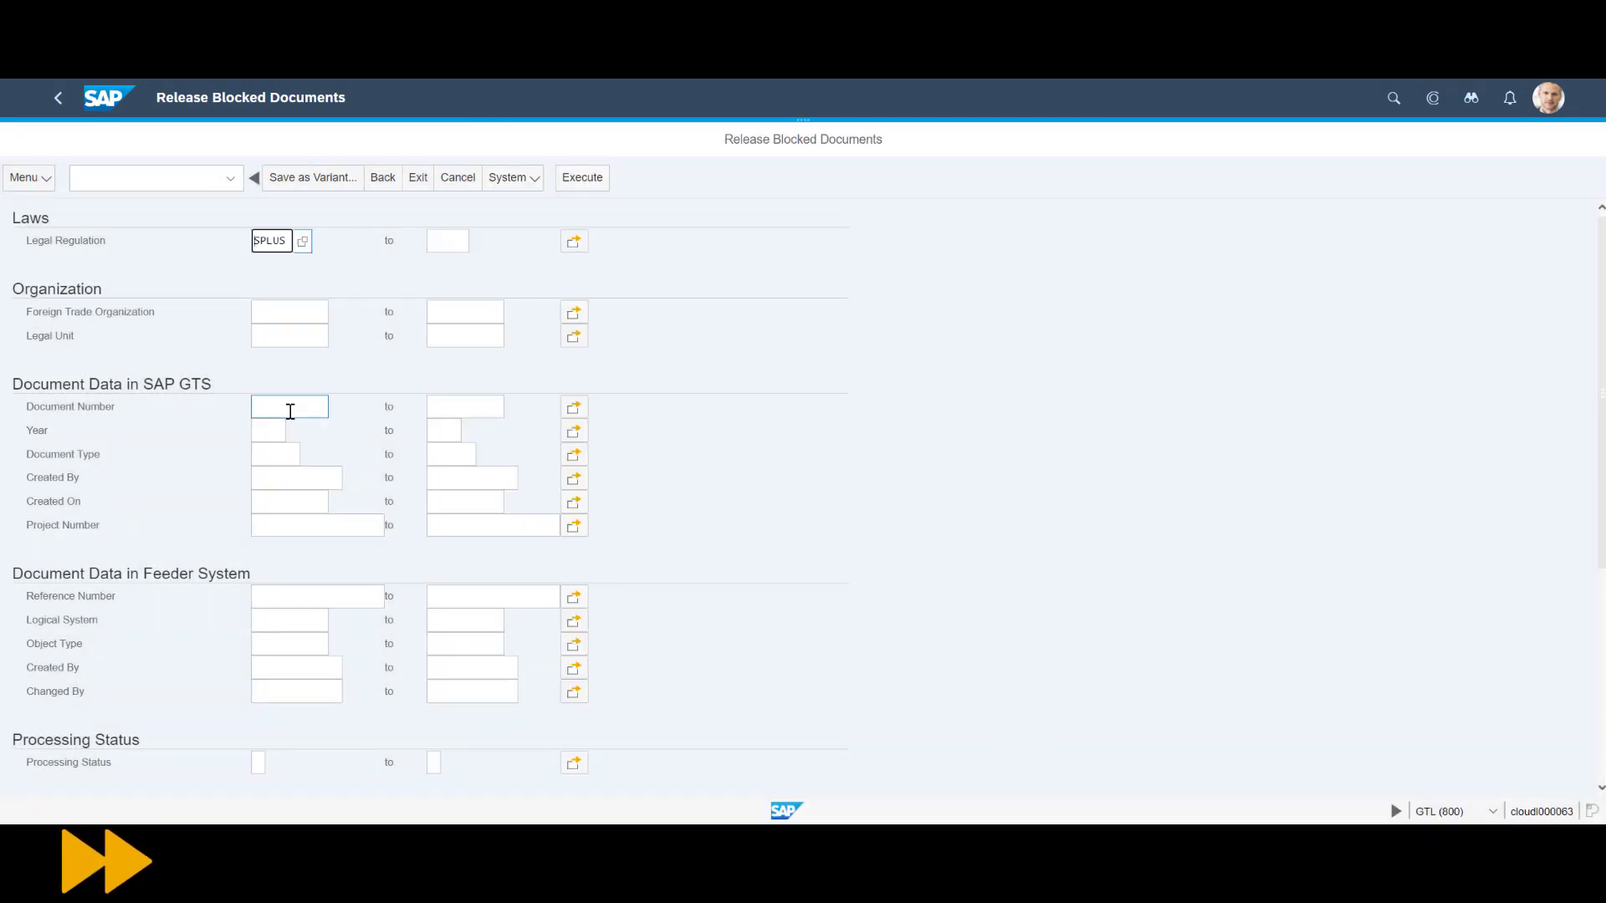
{"action": "left_click", "coordinate": [574, 597]}
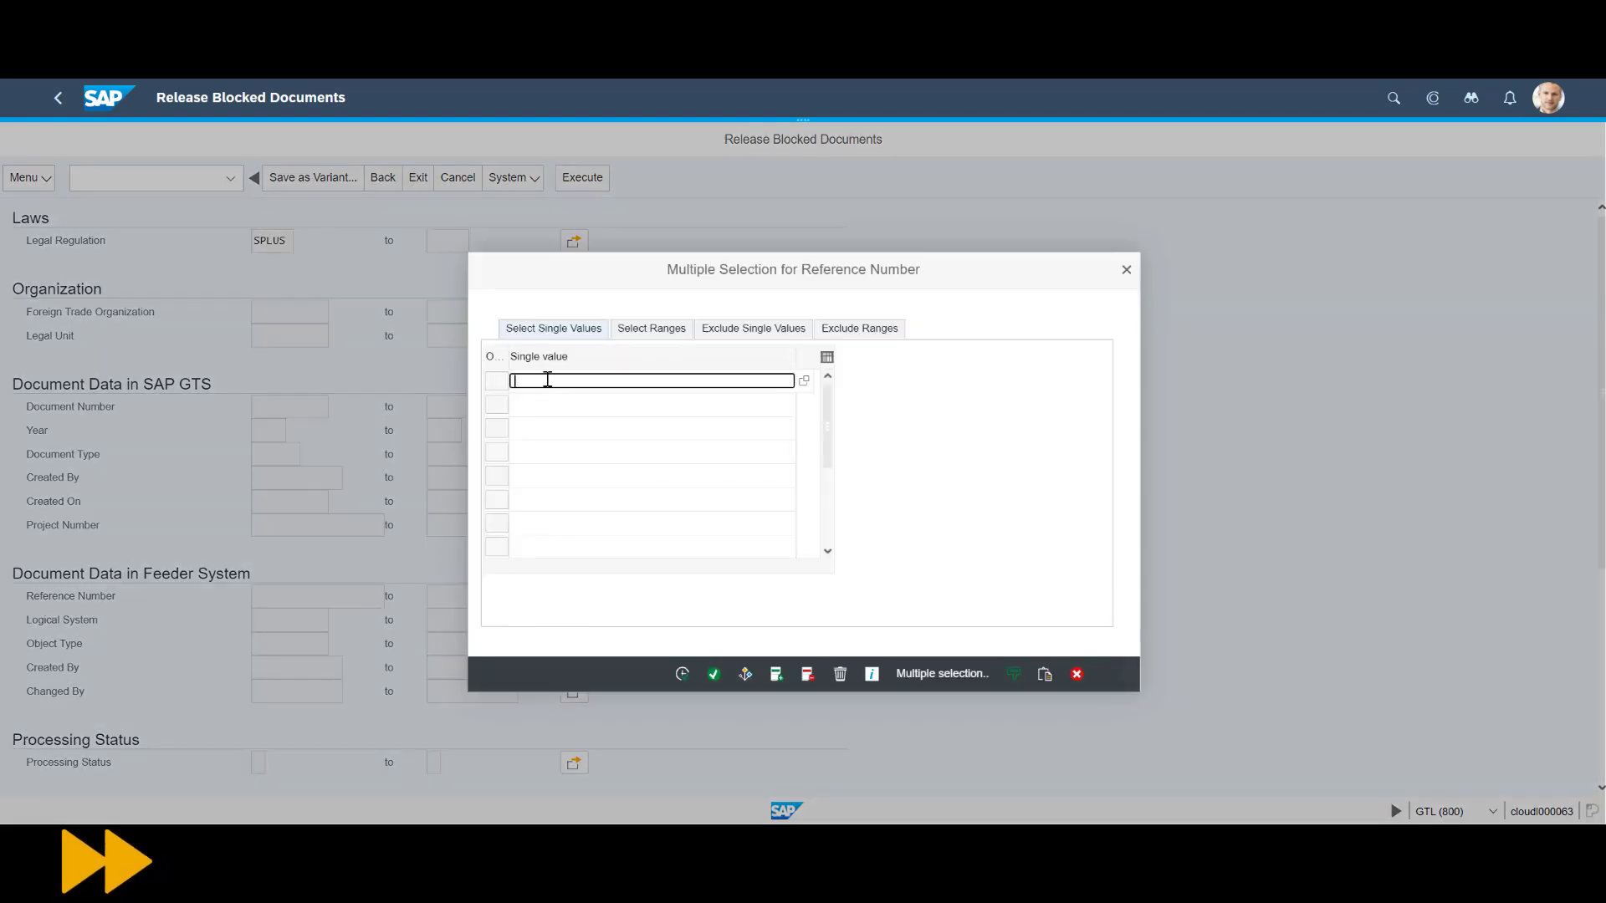
{"action": "type", "text": "6100008400"}
{"action": "left_click", "coordinate": [569, 404]}
{"action": "type", "text": "6100008401"}
{"action": "left_click", "coordinate": [557, 427]}
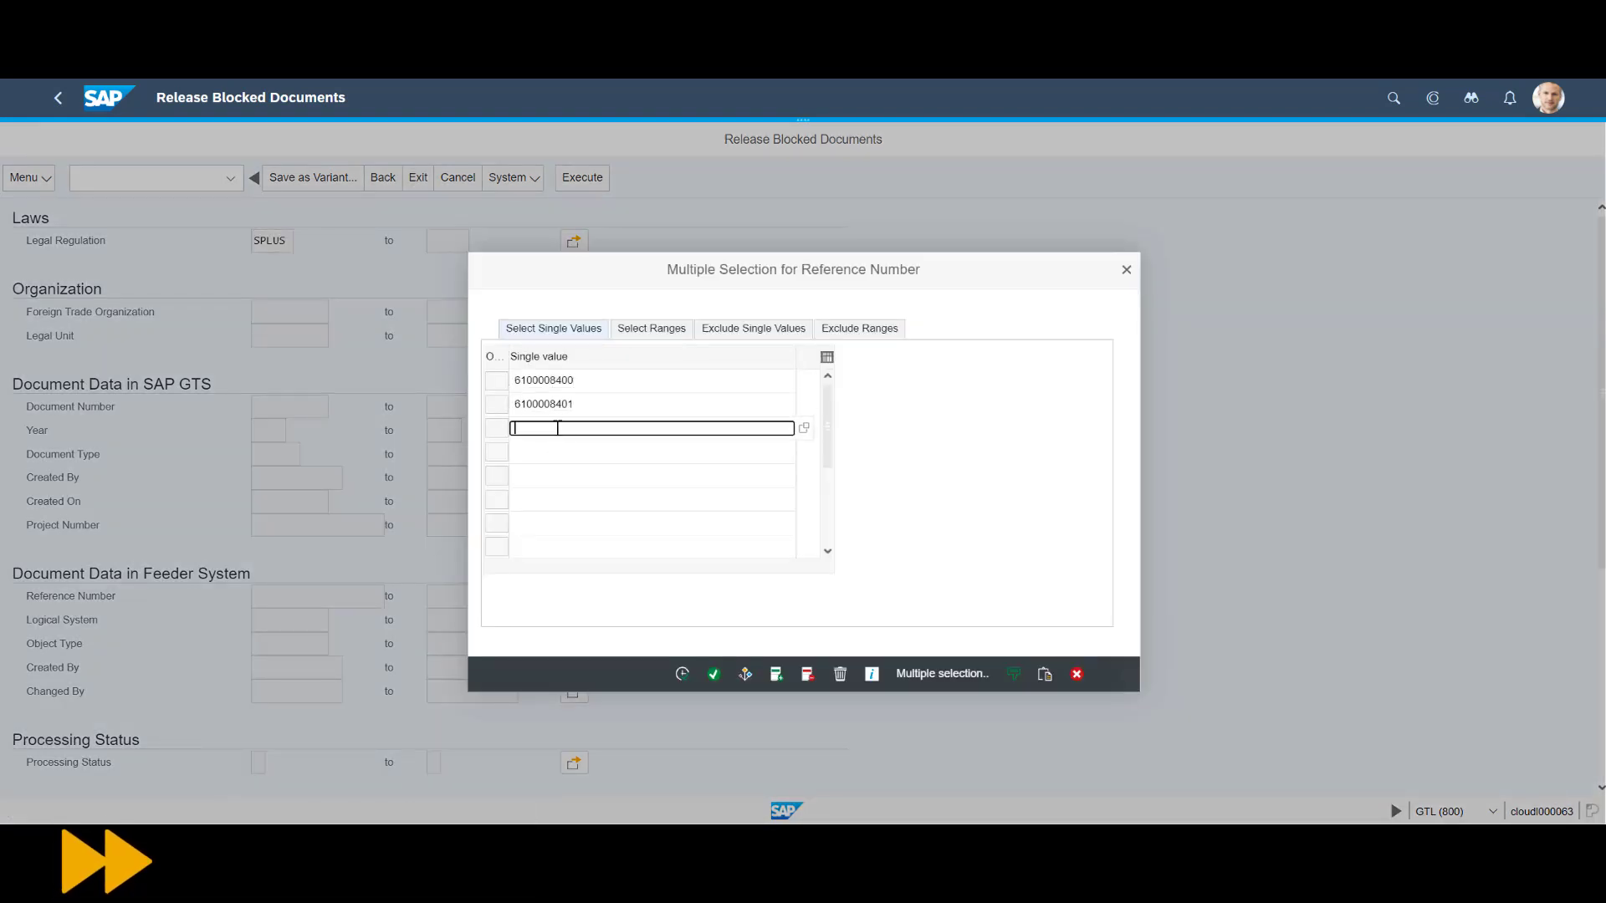
{"action": "type", "text": "6100008402"}
{"action": "key", "text": "Return"}
{"action": "left_click", "coordinate": [682, 674]}
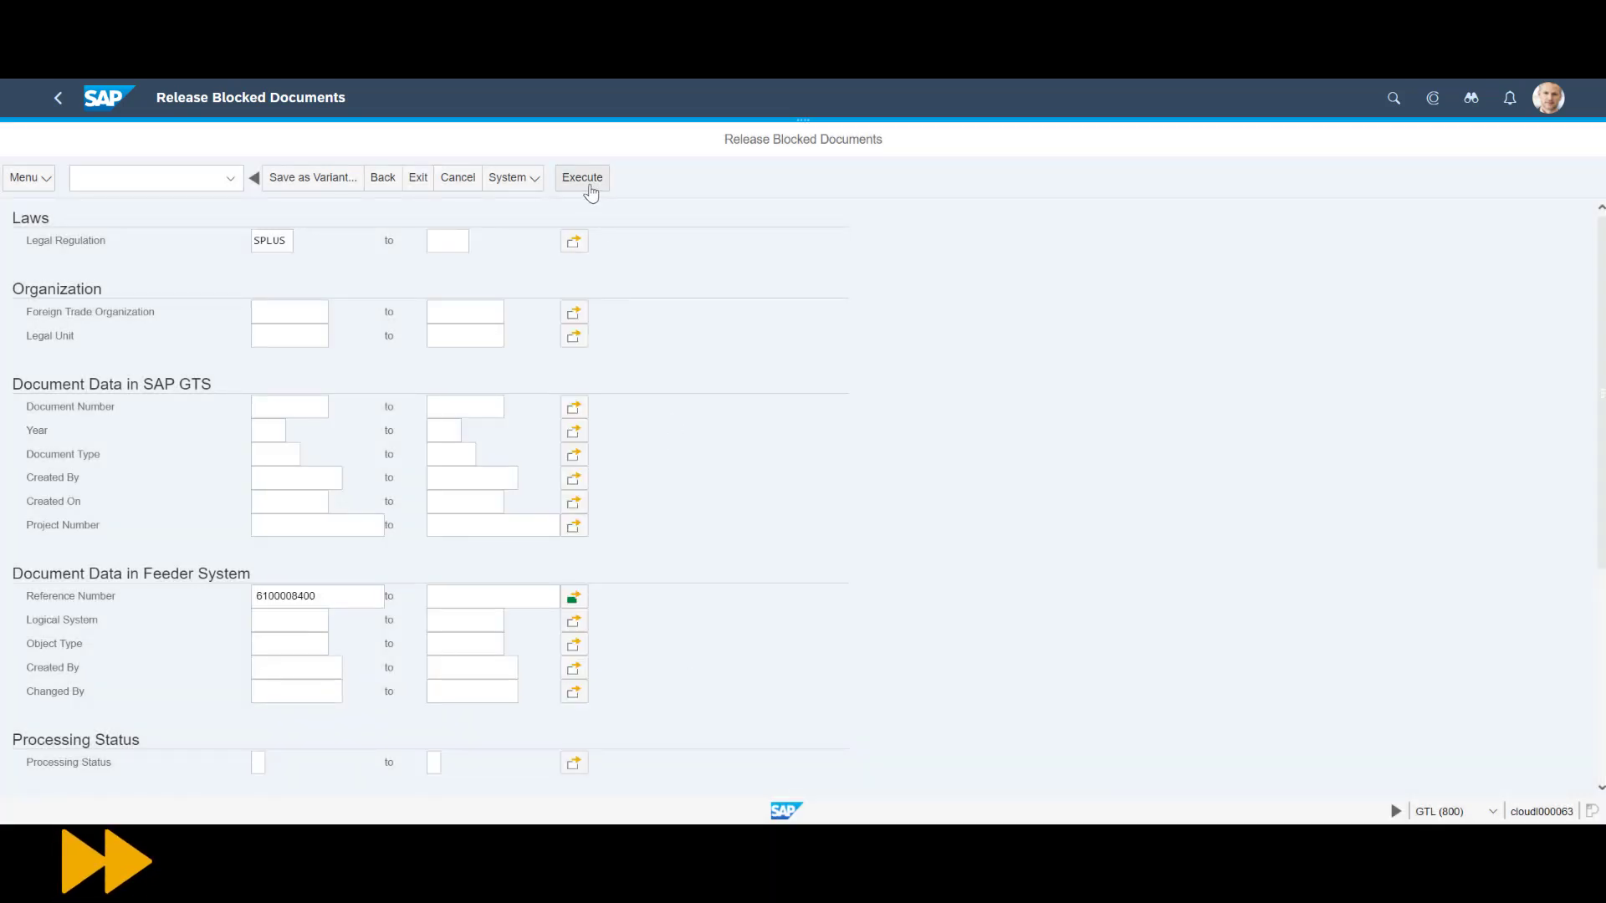
{"action": "left_click", "coordinate": [586, 179]}
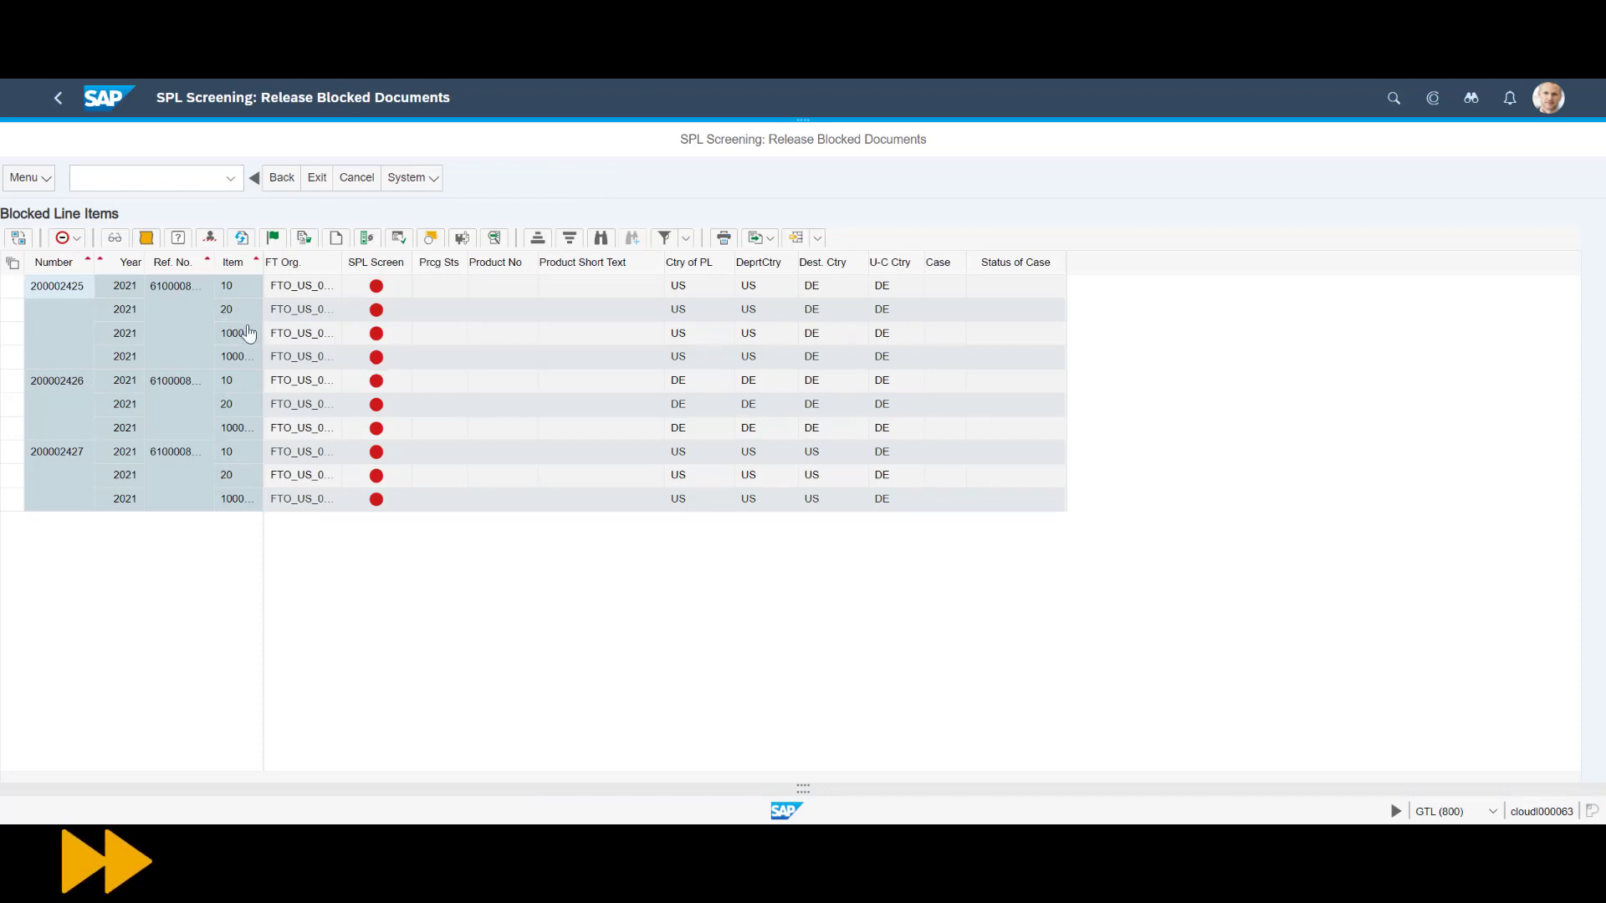
Step: Release all blocked items with reason 02 Not a sanctioned party and note 'Not a sanctioned party'
{"action": "left_click", "coordinate": [12, 262]}
{"action": "left_click", "coordinate": [36, 283]}
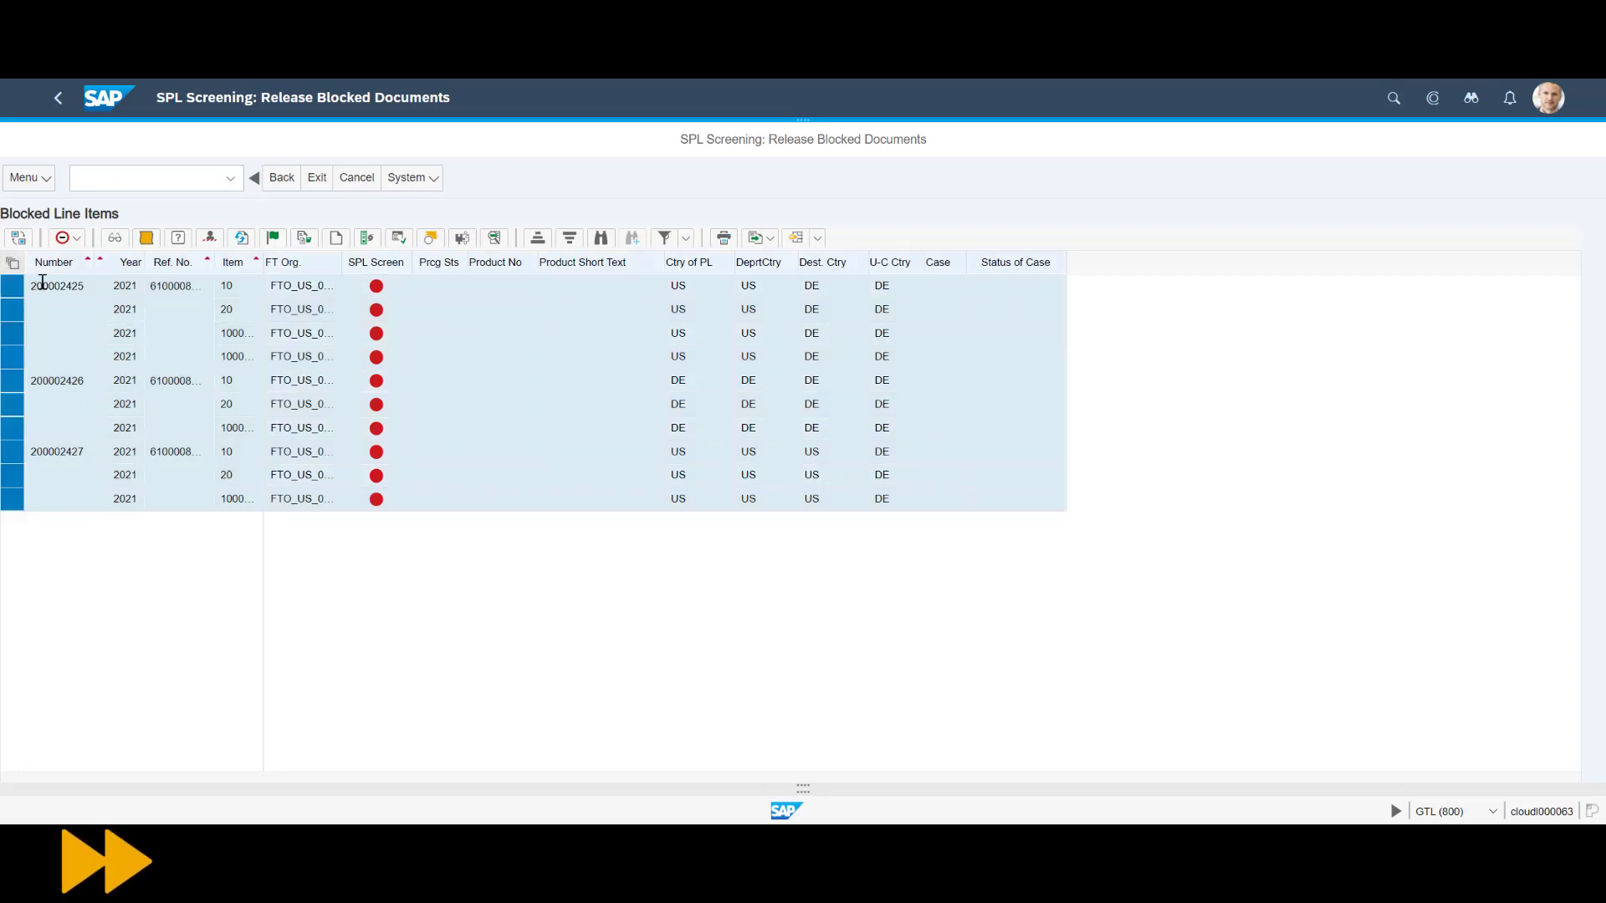
{"action": "left_click", "coordinate": [274, 239]}
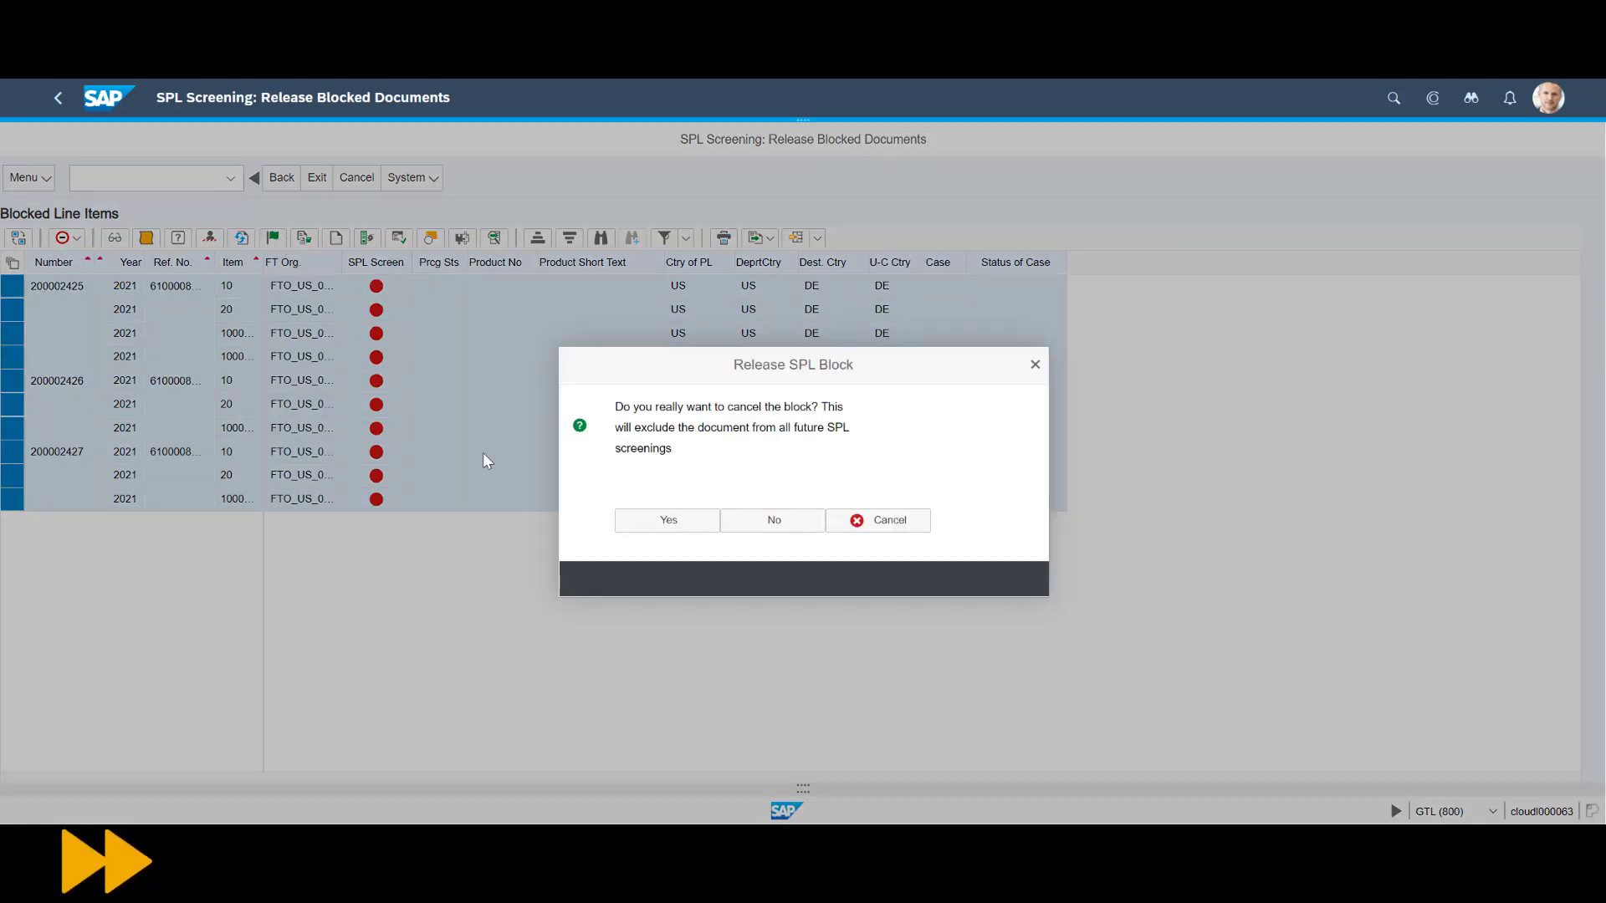
{"action": "left_click", "coordinate": [633, 520]}
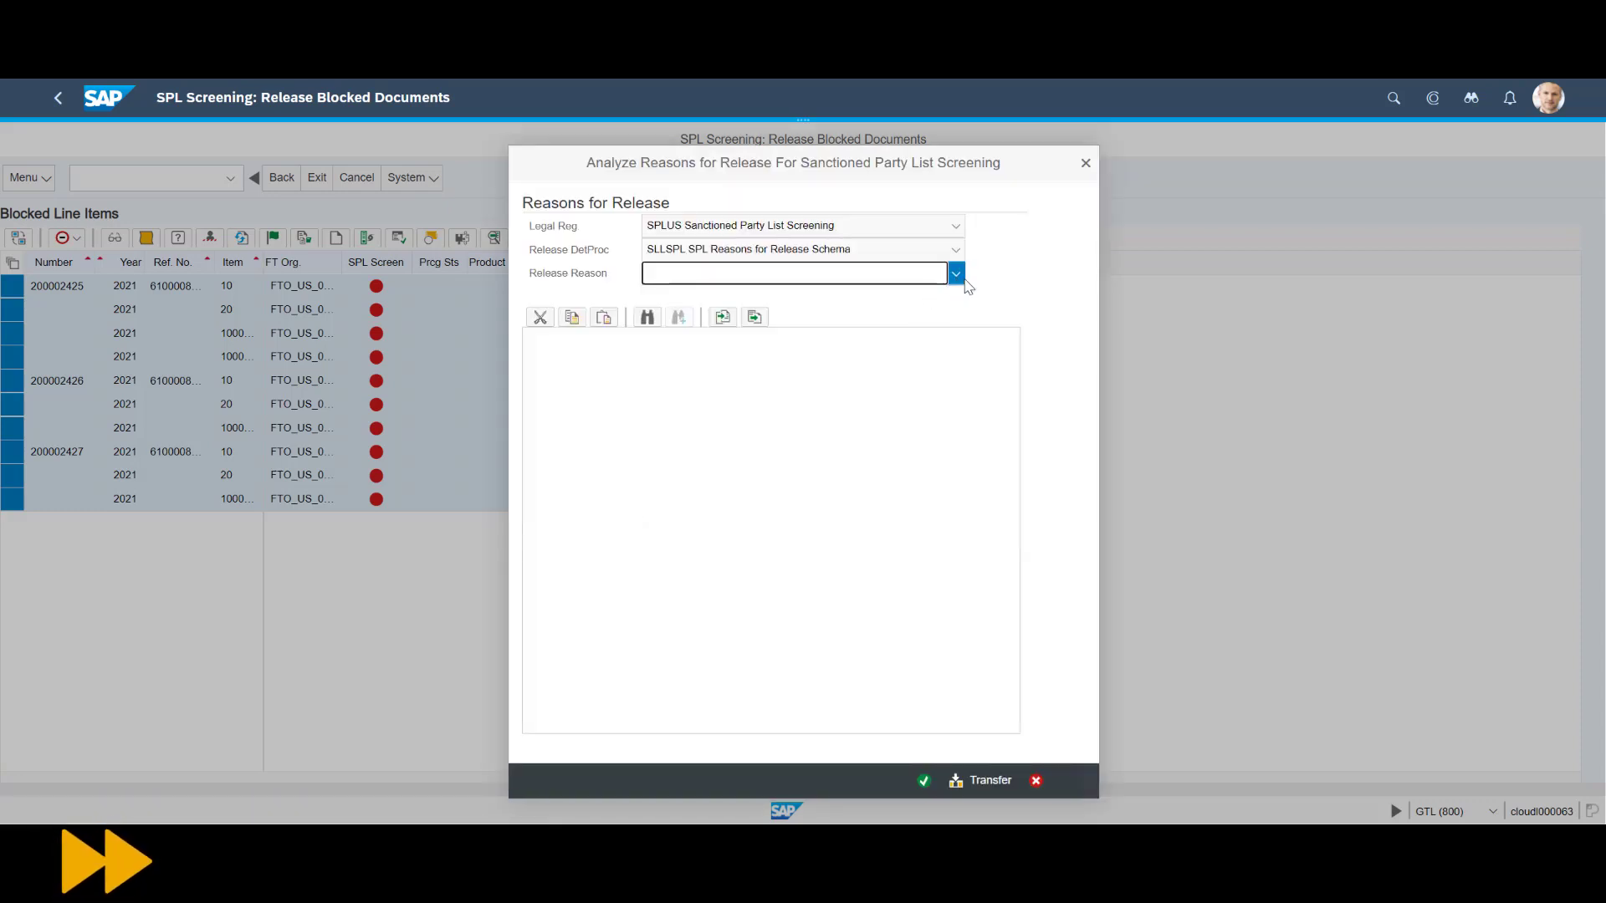
{"action": "left_click", "coordinate": [956, 273]}
{"action": "left_click", "coordinate": [900, 311]}
{"action": "left_click", "coordinate": [606, 374]}
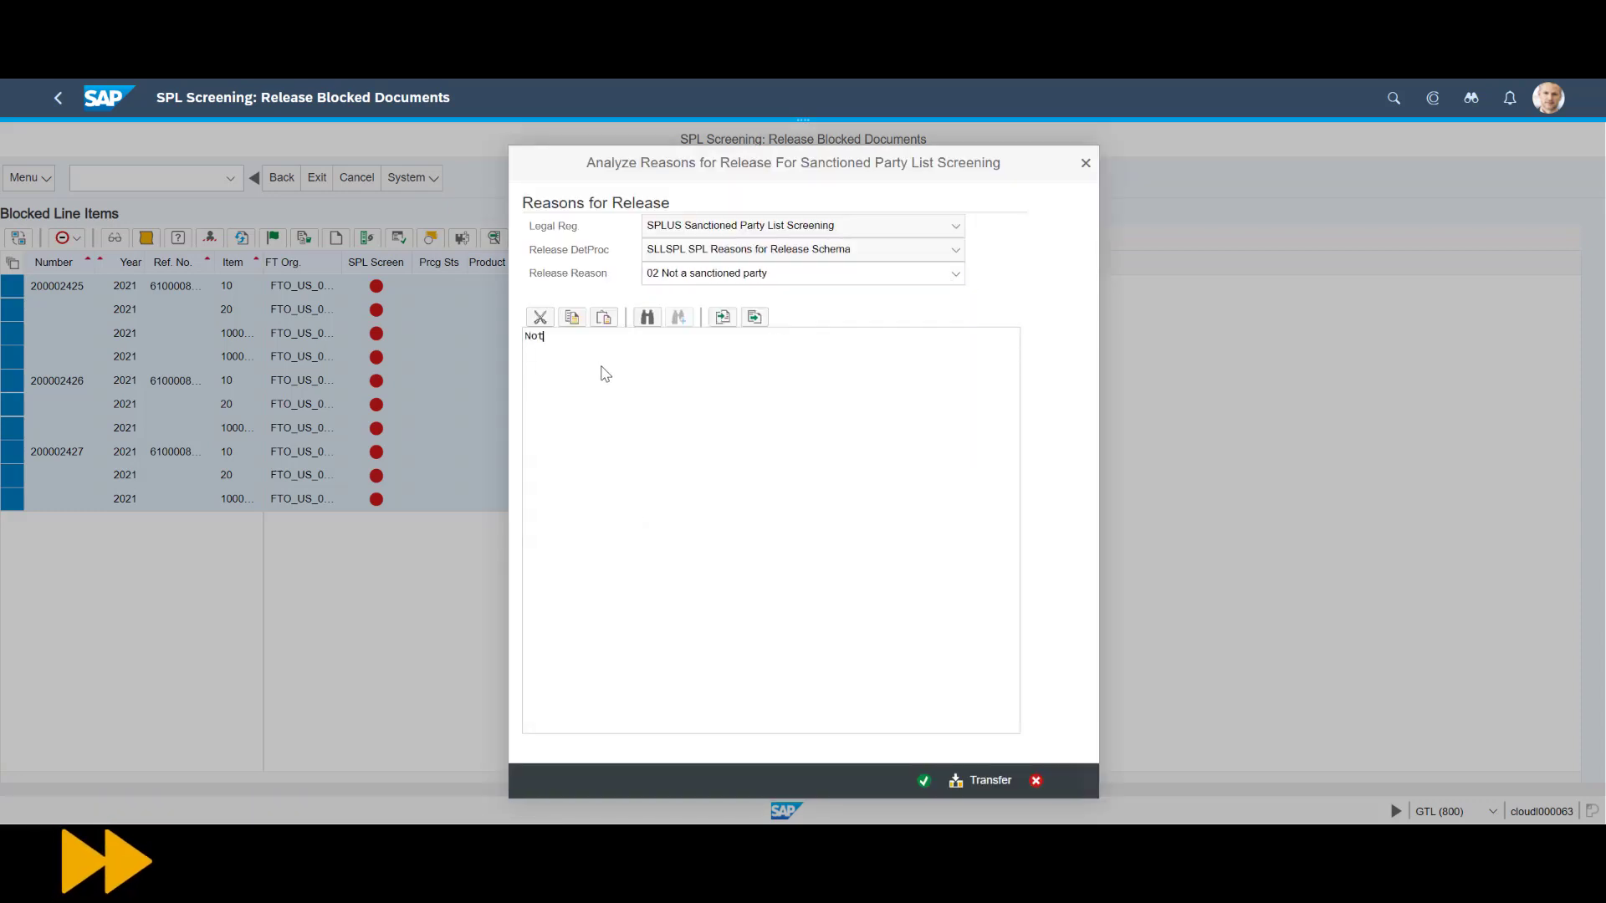
{"action": "type", "text": "Not a sanctioned party - just a test of functionality"}
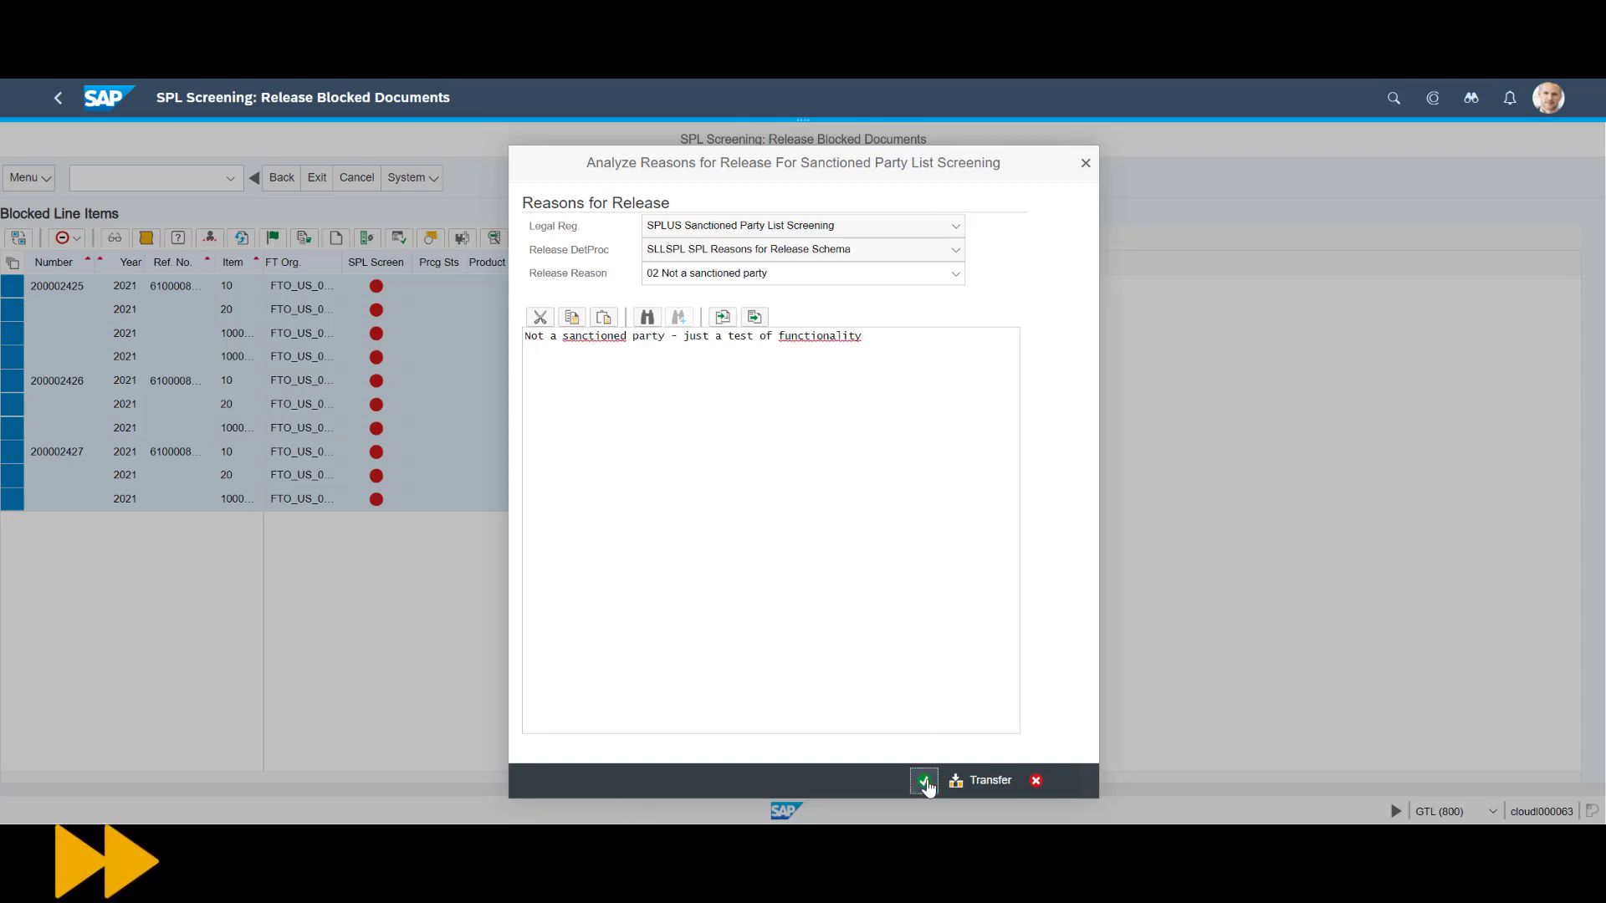
{"action": "left_click", "coordinate": [924, 780]}
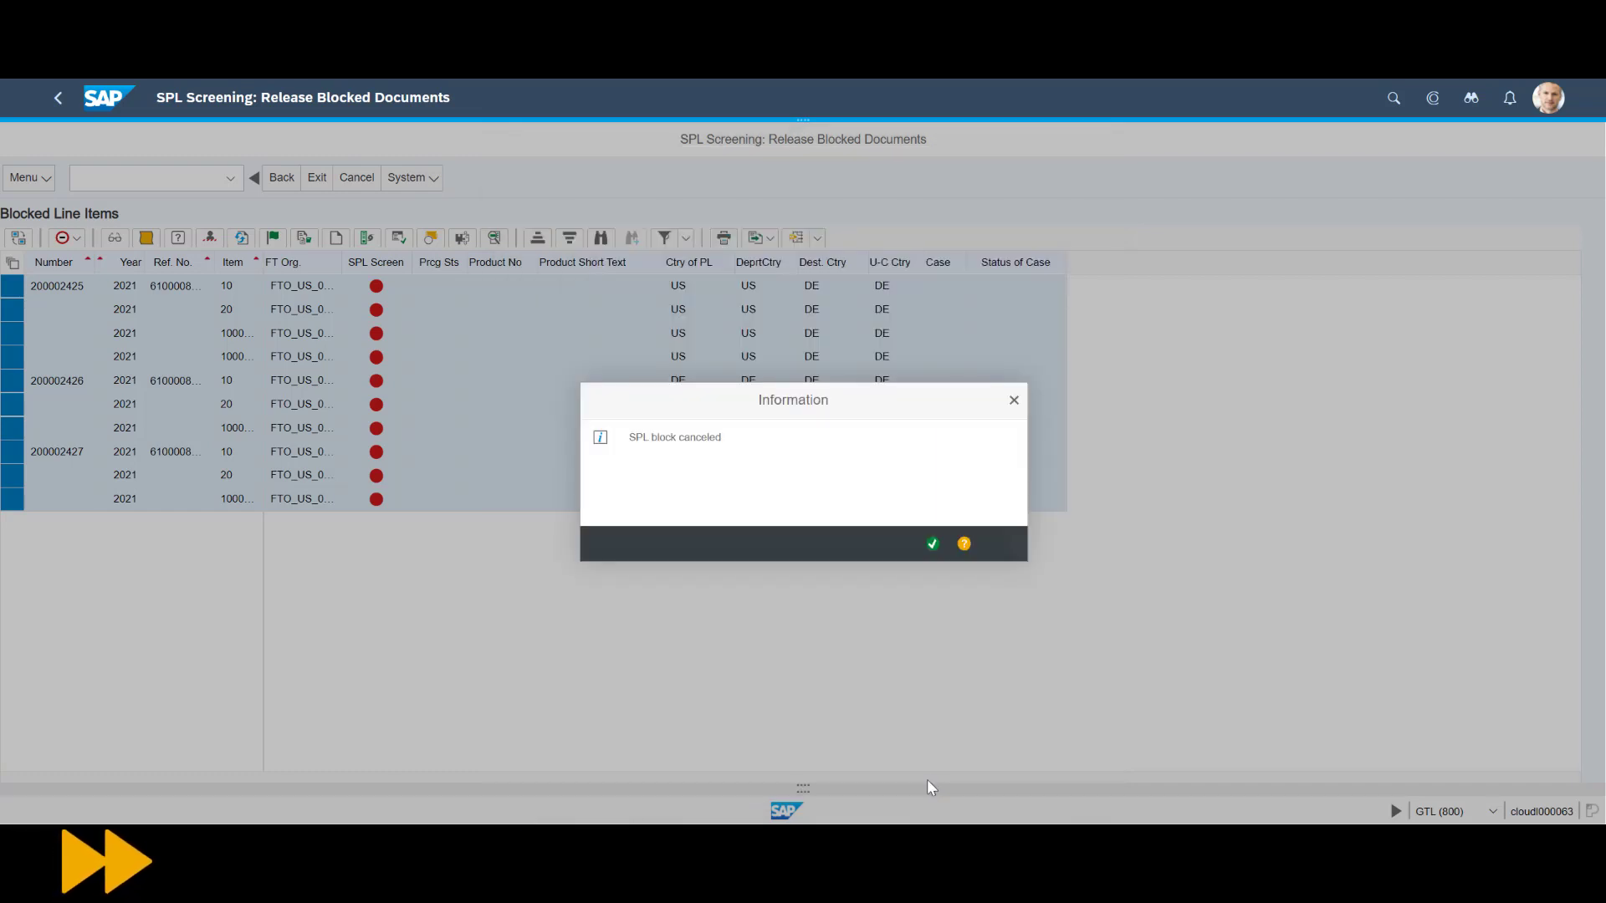
{"action": "left_click", "coordinate": [932, 544]}
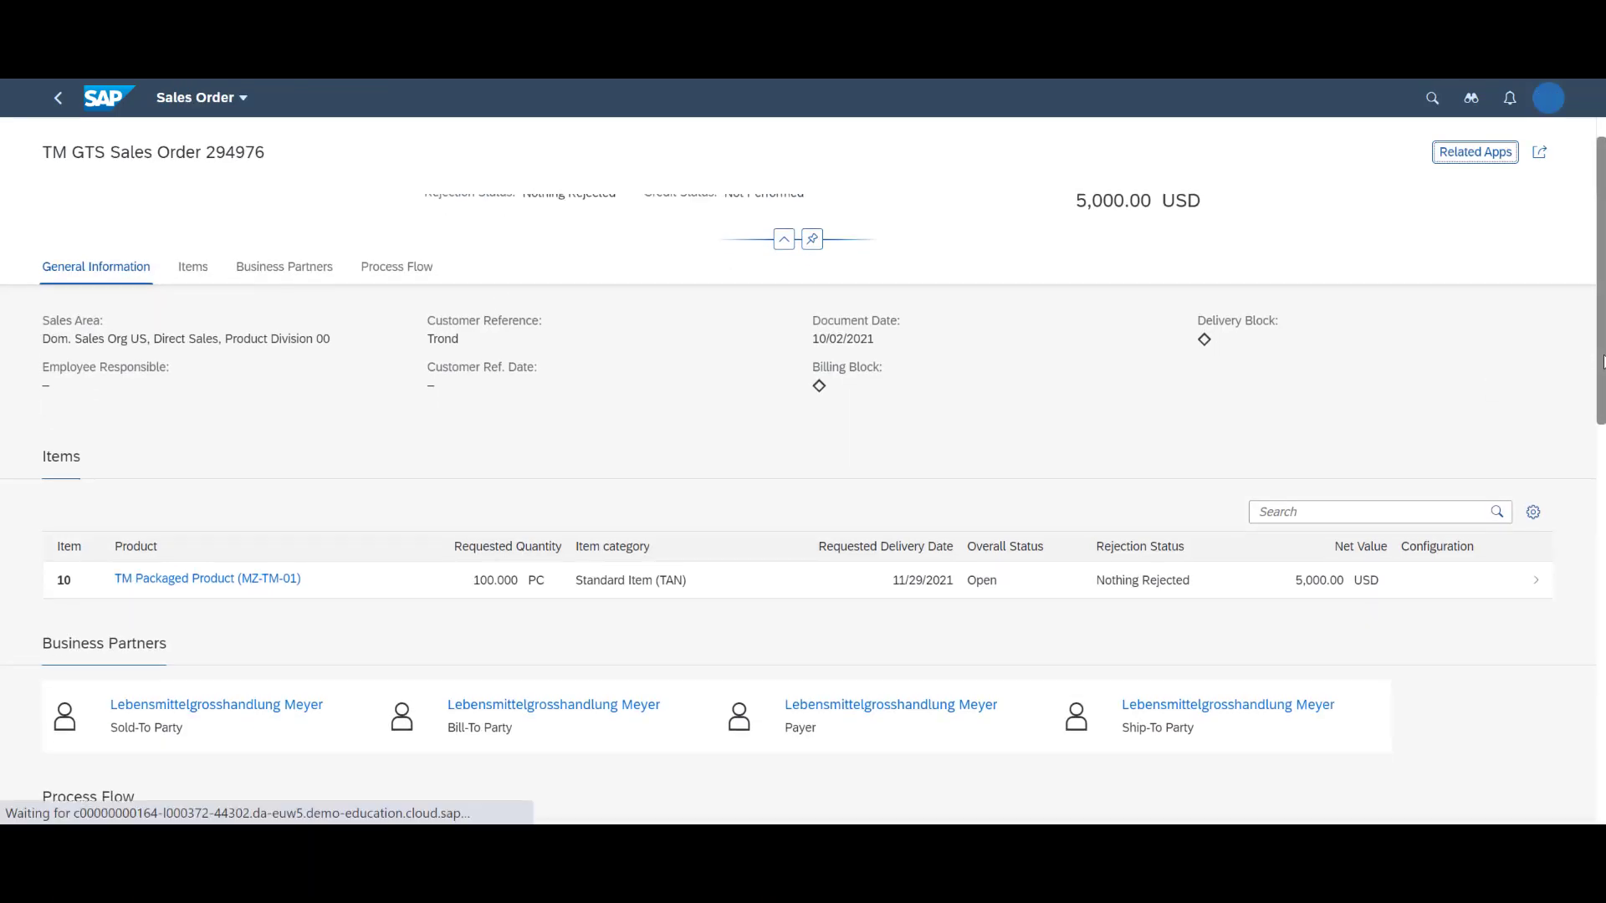
Step: Refresh the Transportation Cockpit so the three freight orders' statuses update
{"action": "left_click_drag", "start_coordinate": [1602, 366], "coordinate": [1602, 662]}
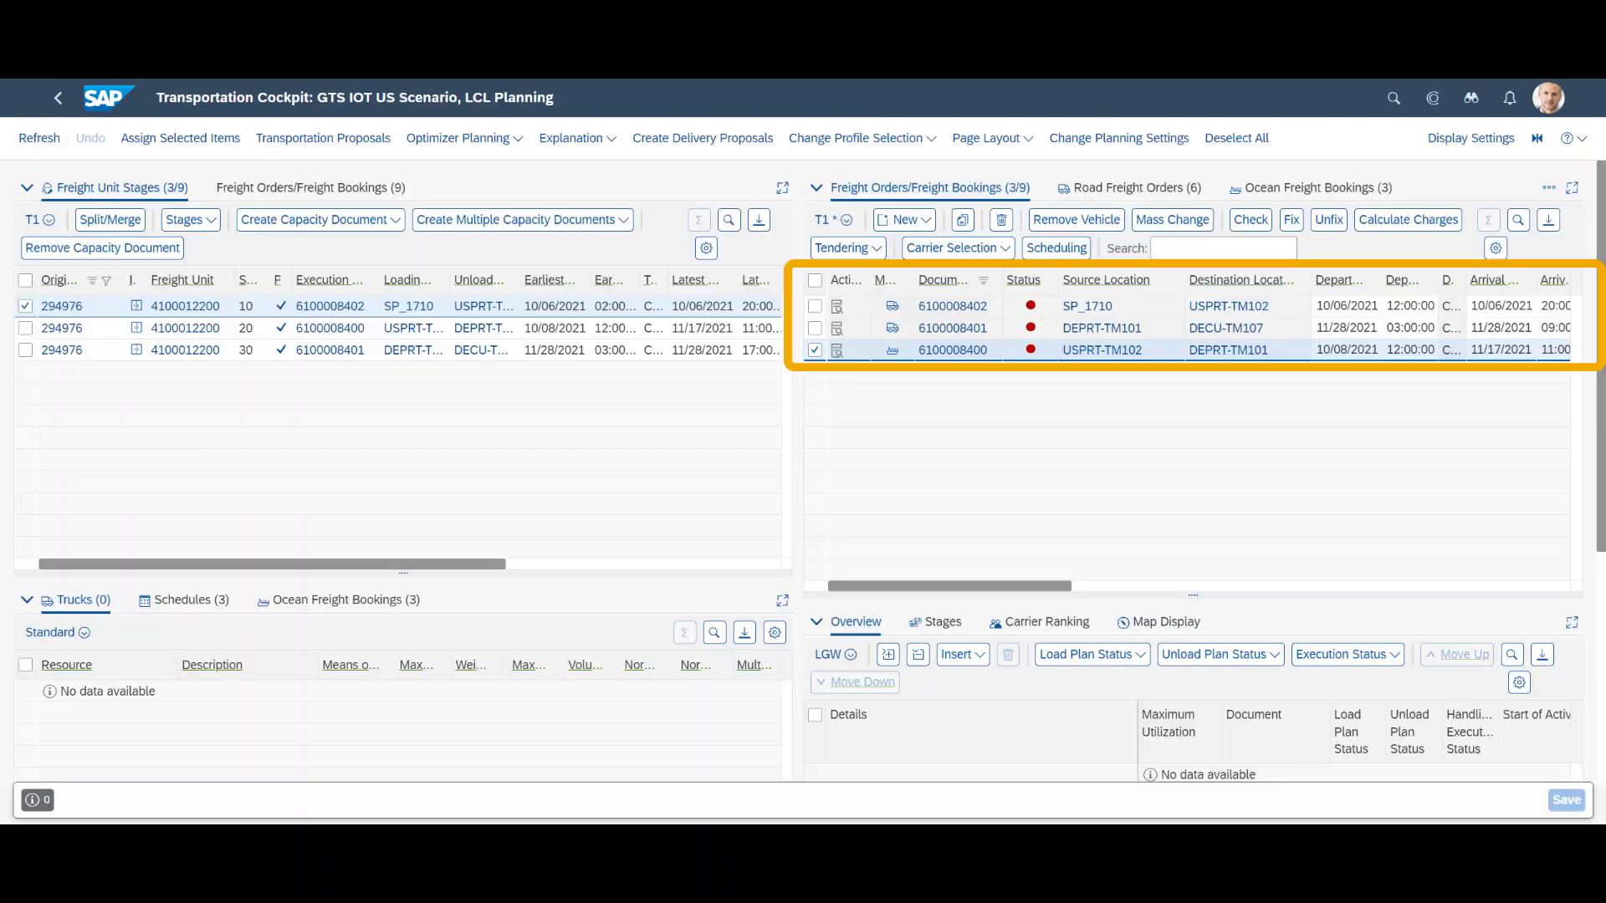
{"action": "left_click", "coordinate": [39, 138]}
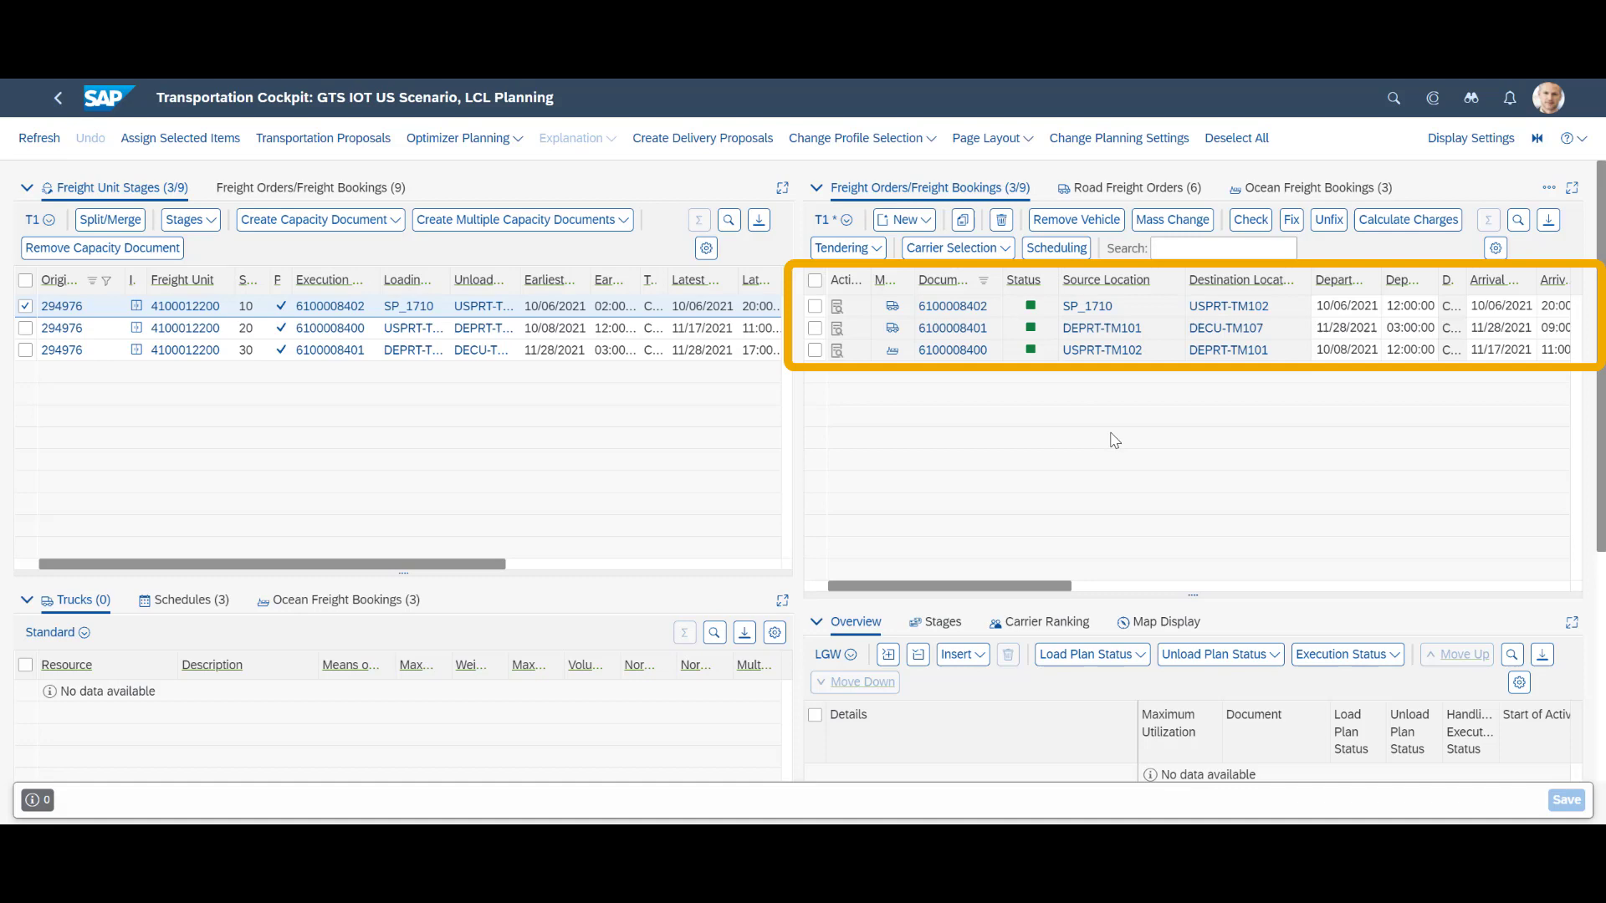
{"action": "left_click", "coordinate": [953, 350]}
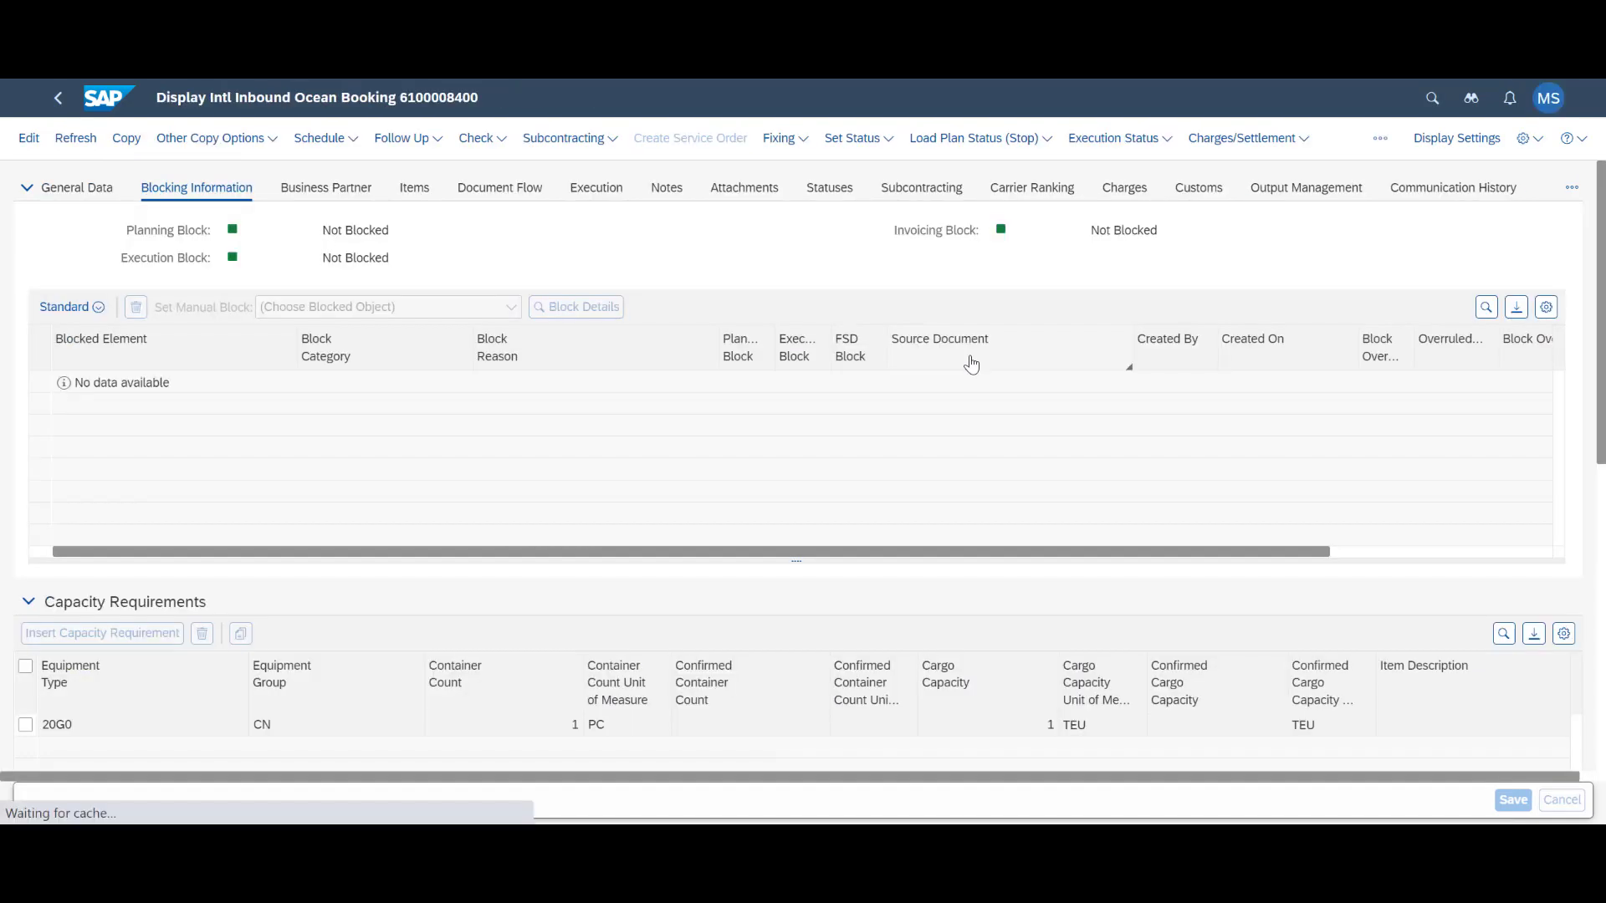
{"action": "left_click", "coordinate": [403, 138]}
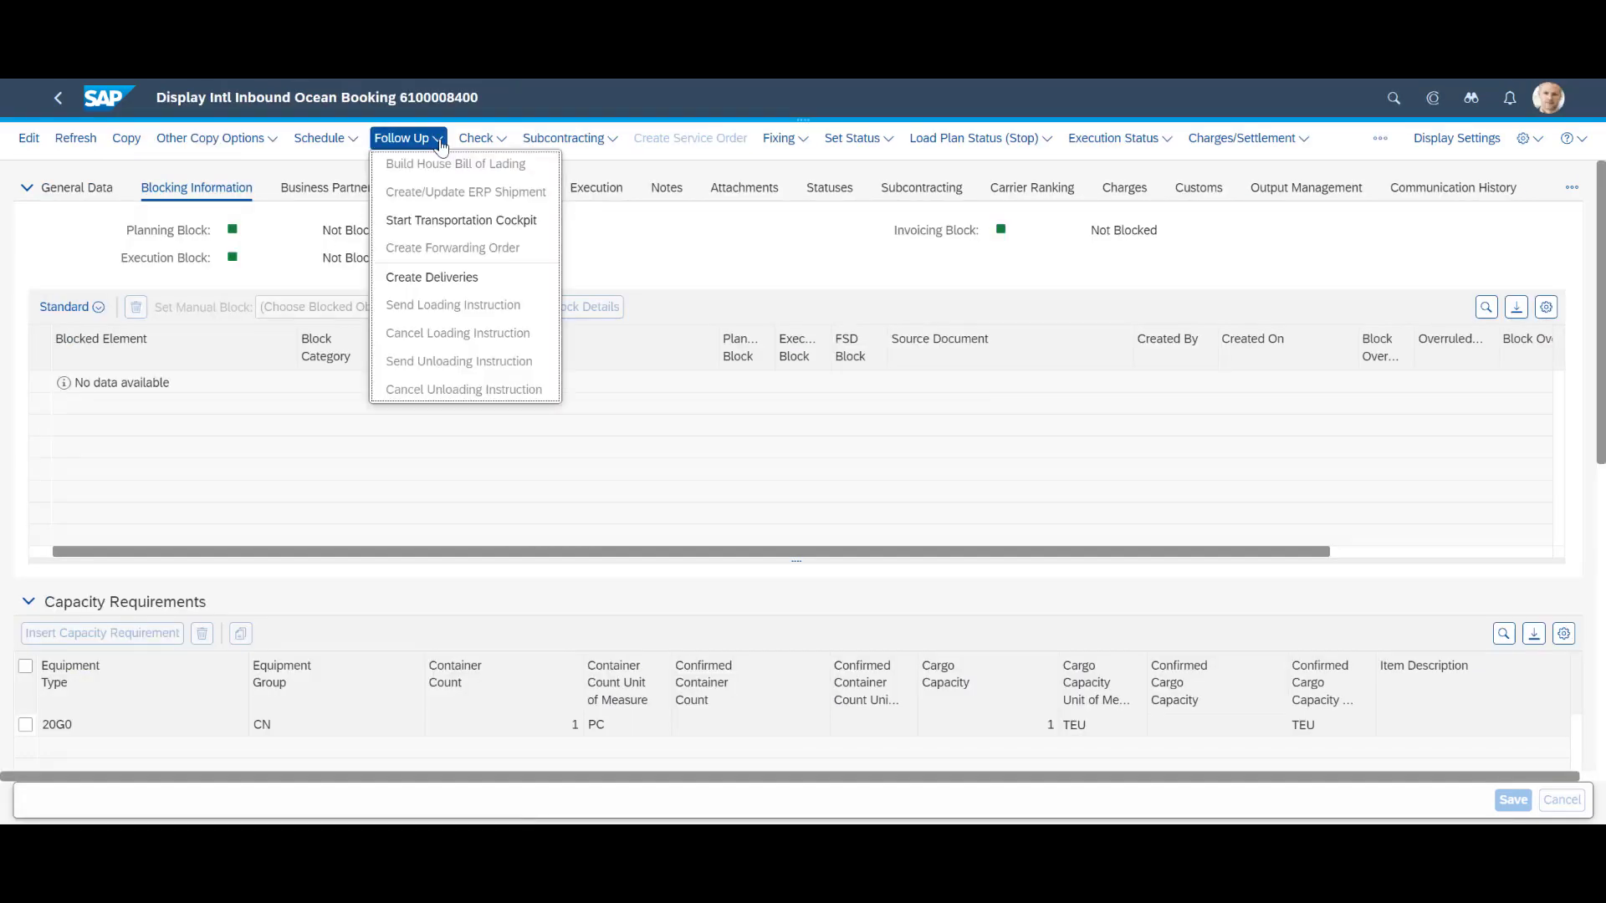
{"action": "left_click", "coordinate": [484, 279]}
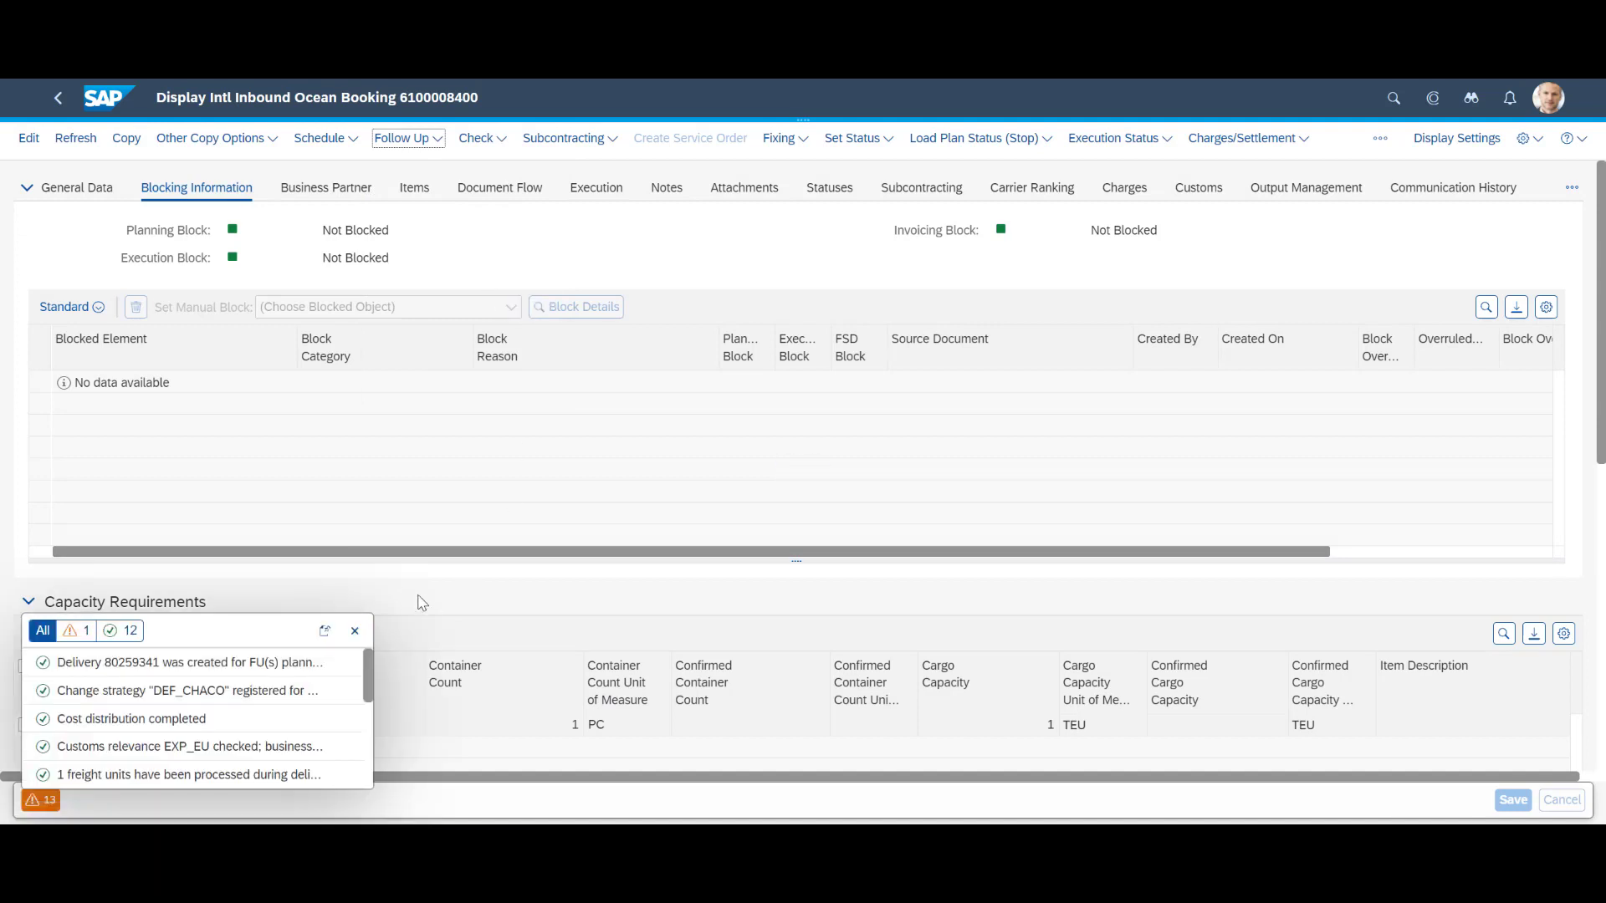
{"action": "left_click", "coordinate": [37, 139]}
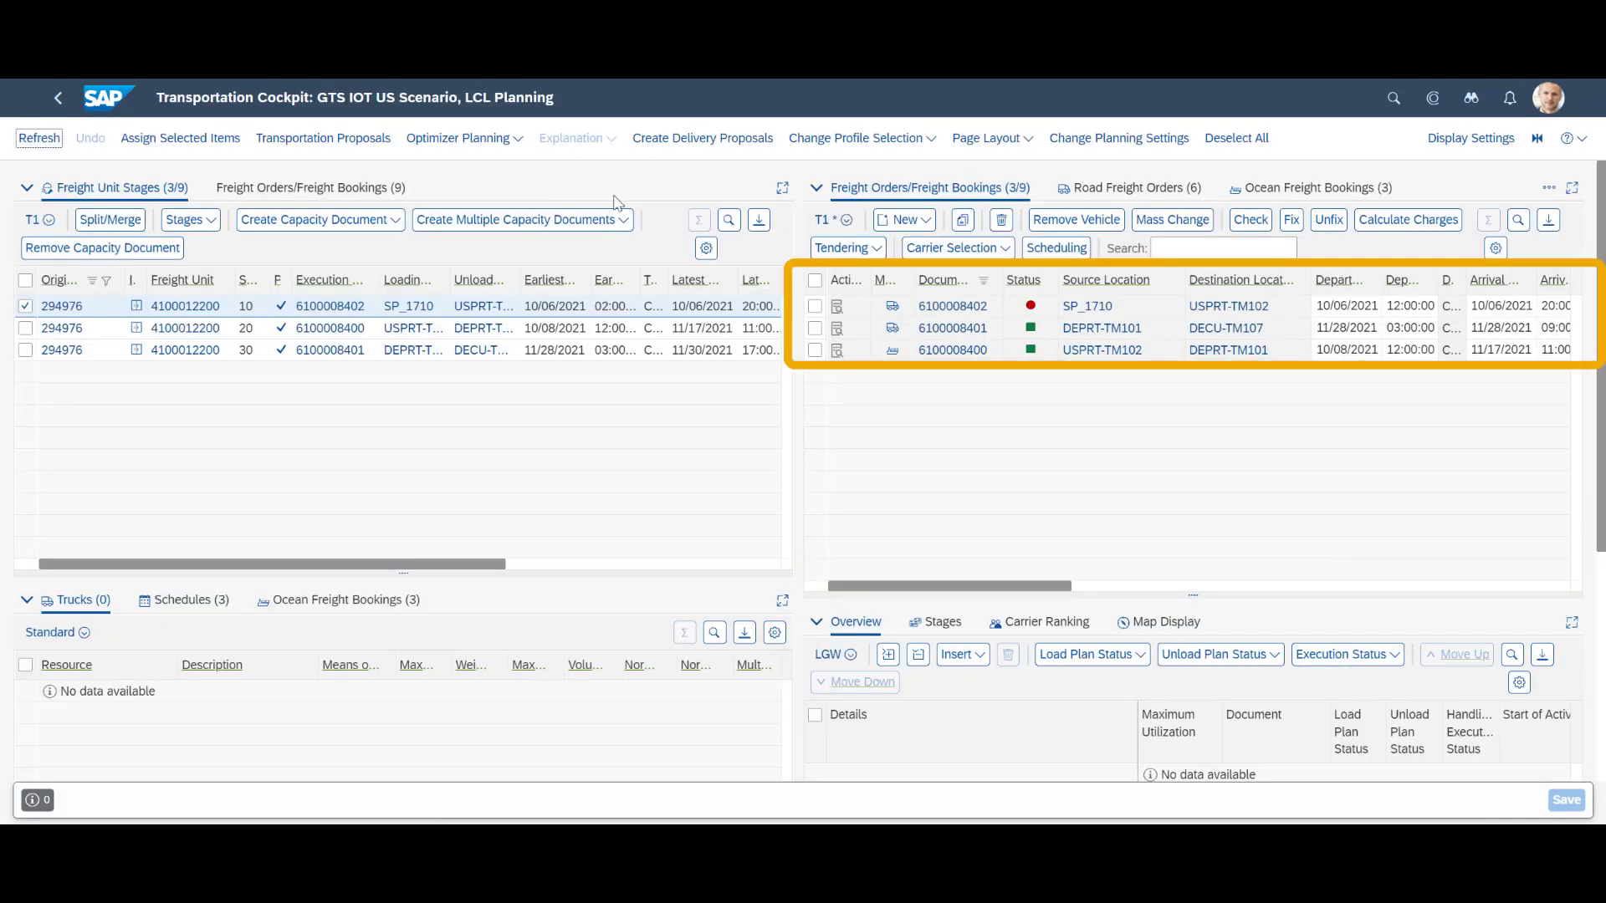
{"action": "mouse_move", "coordinate": [1030, 311]}
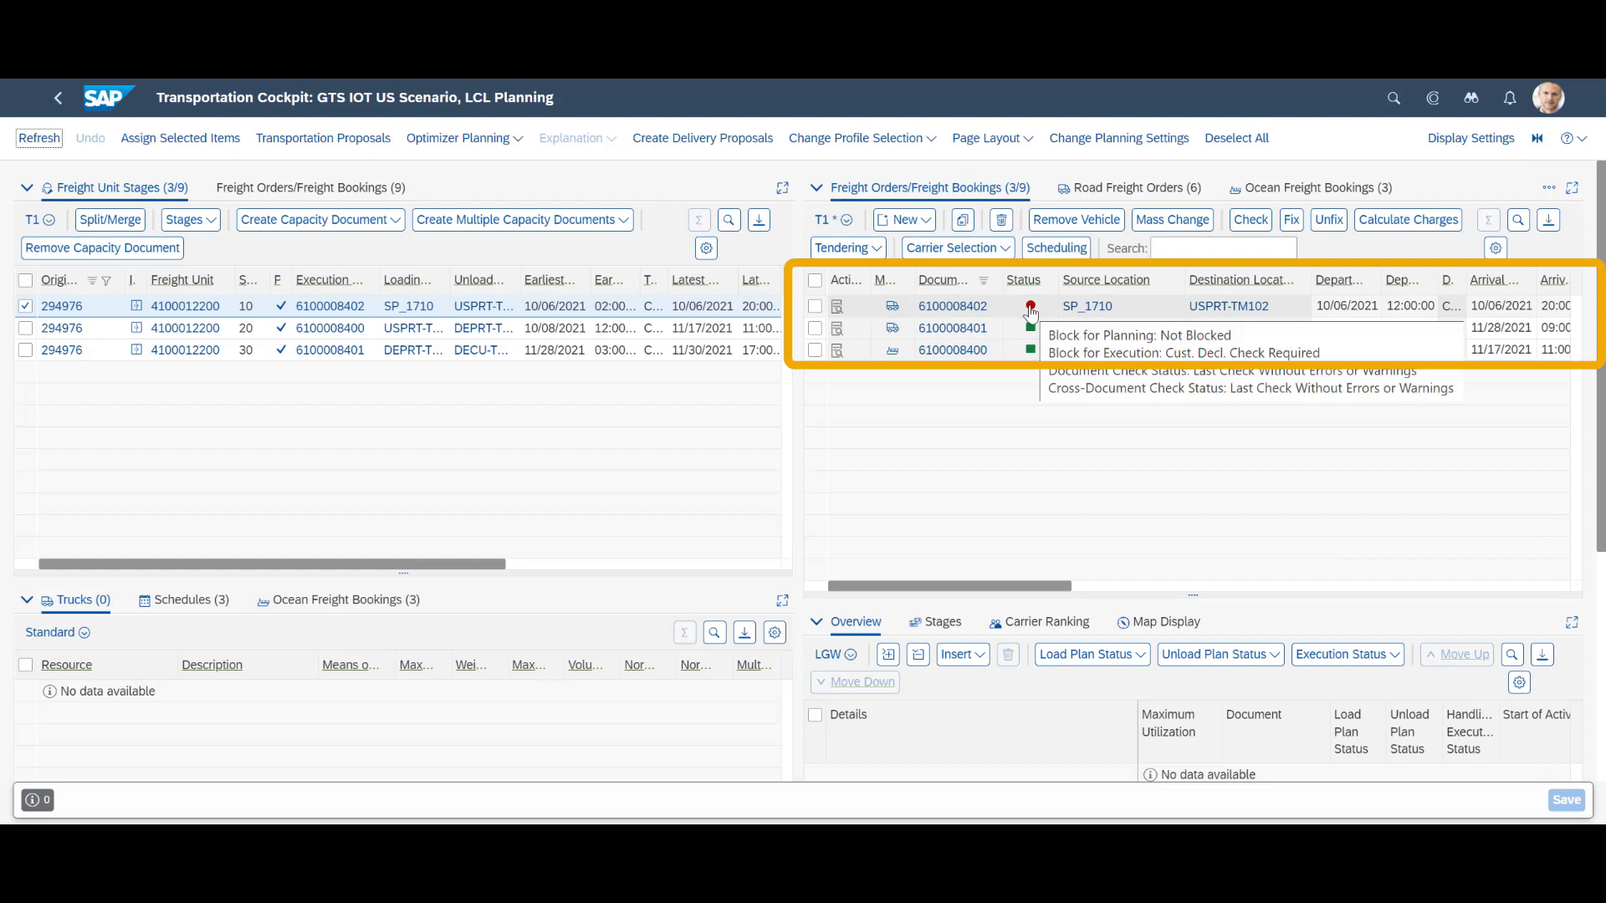
{"action": "left_click", "coordinate": [949, 306]}
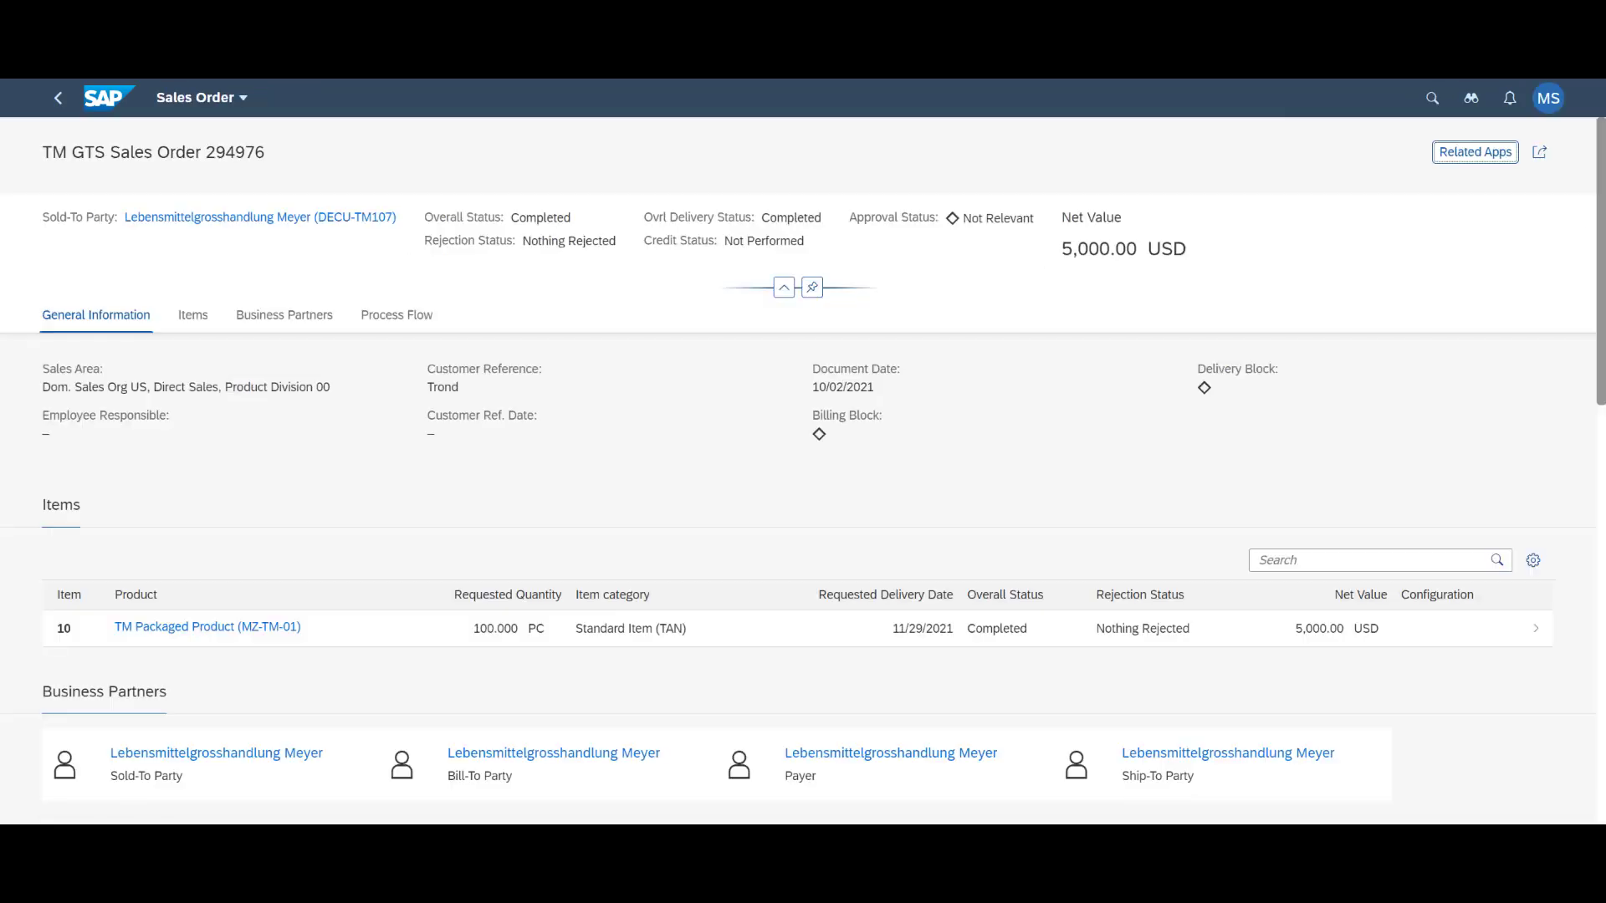
{"action": "left_click_drag", "start_coordinate": [1600, 249], "coordinate": [1577, 621]}
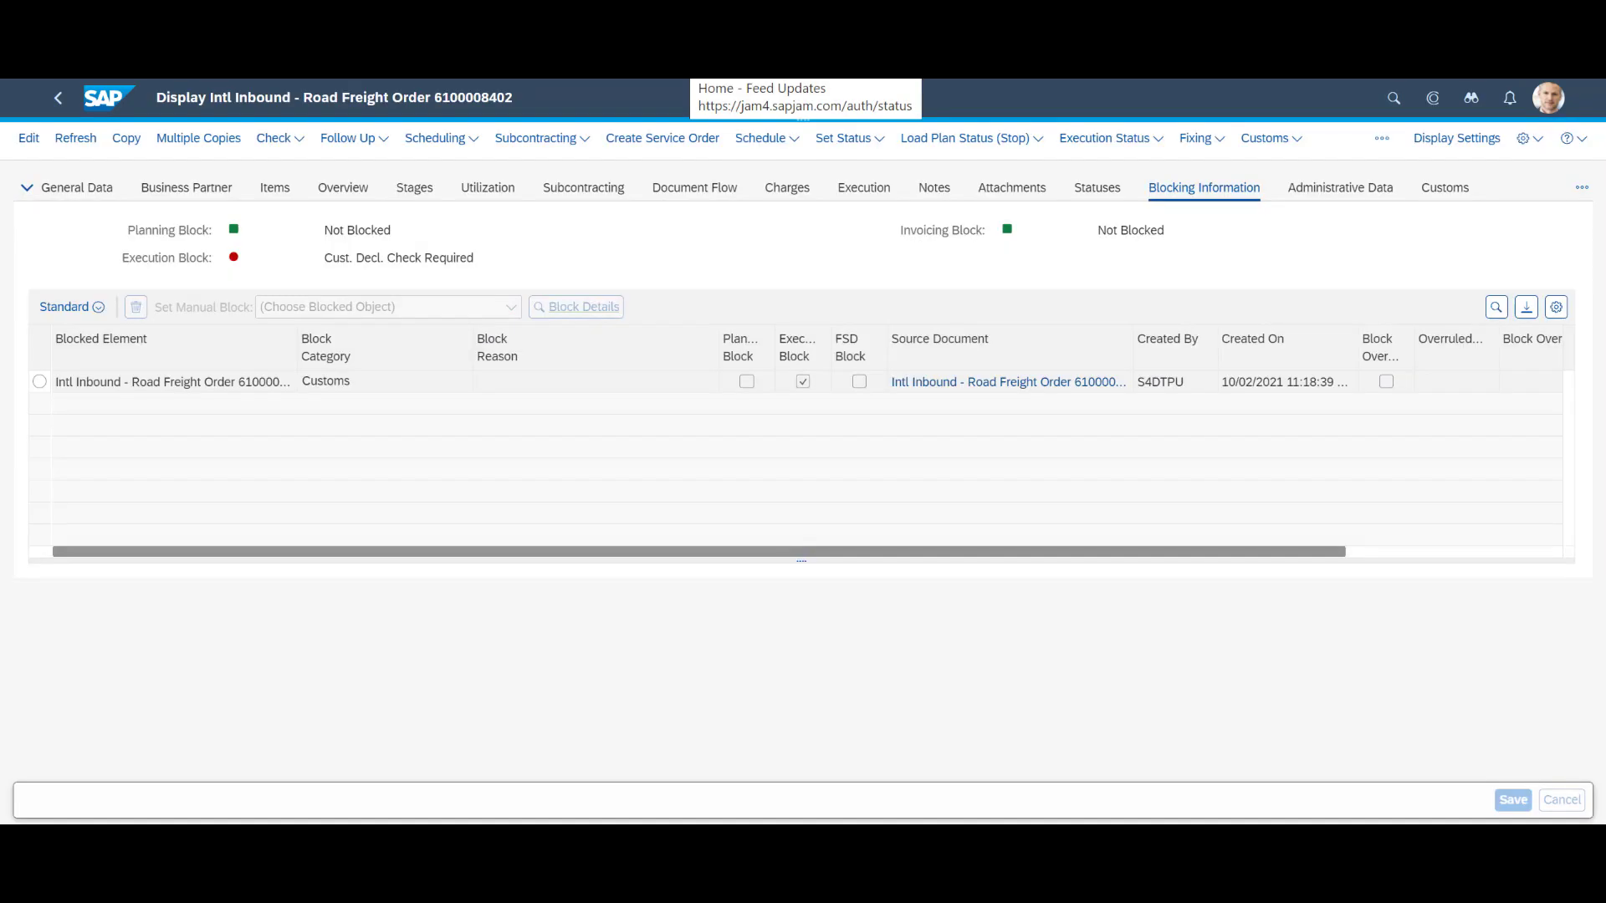
{"action": "left_click", "coordinate": [1111, 138]}
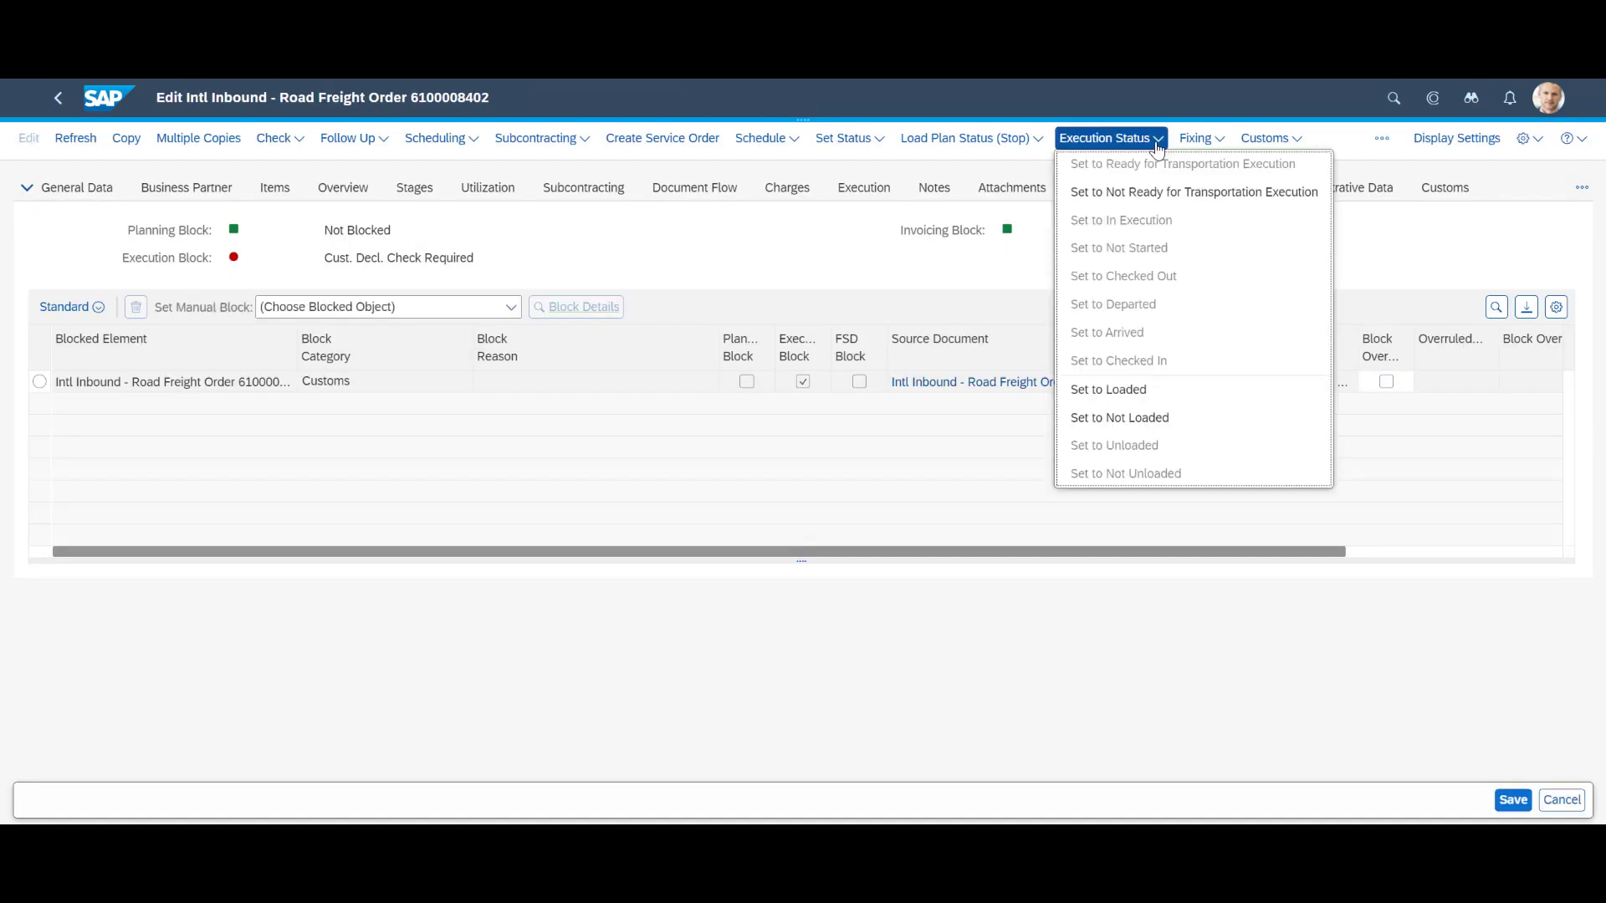
{"action": "left_click", "coordinate": [1154, 188]}
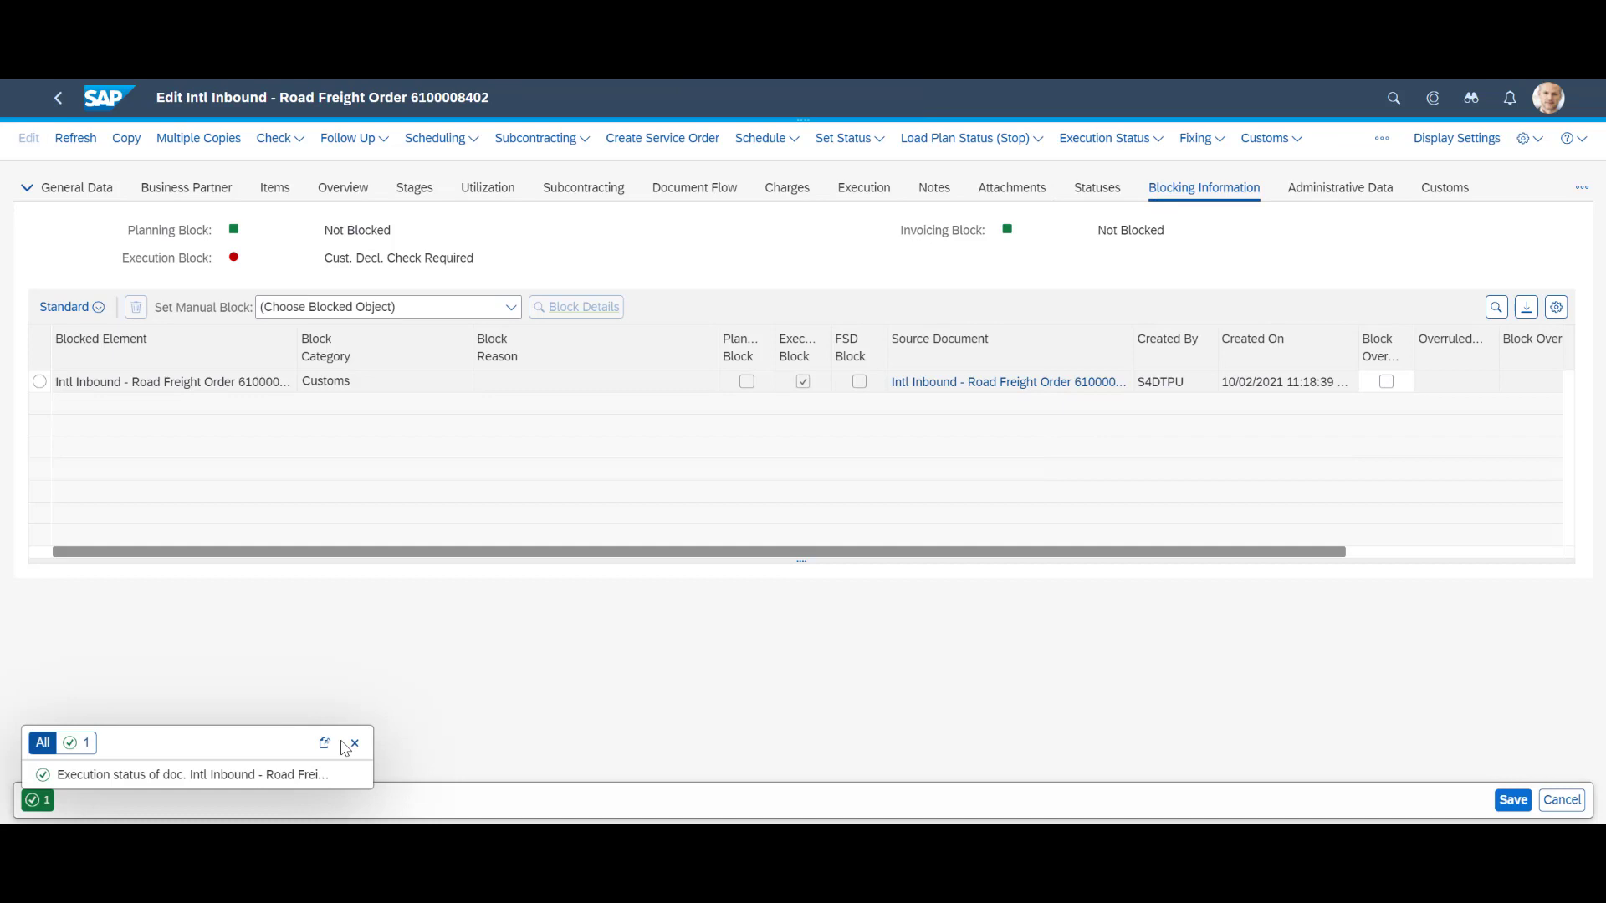
{"action": "left_click", "coordinate": [355, 744]}
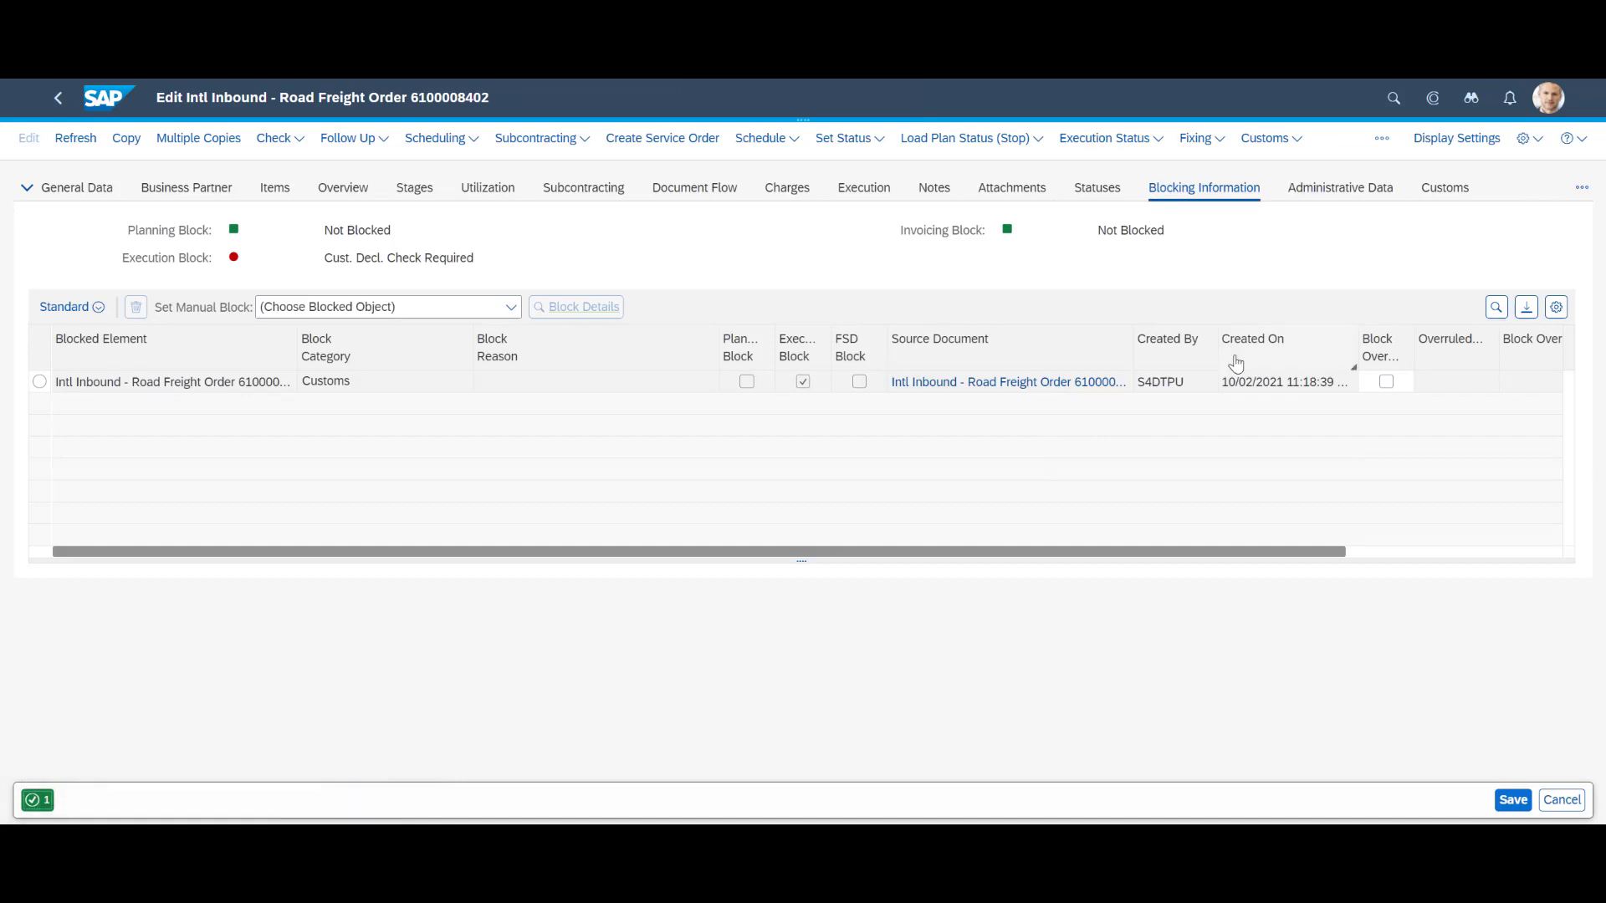
Step: Group the freight order's items into customs groups for the EXP_EU export declaration activity
{"action": "left_click", "coordinate": [1438, 197]}
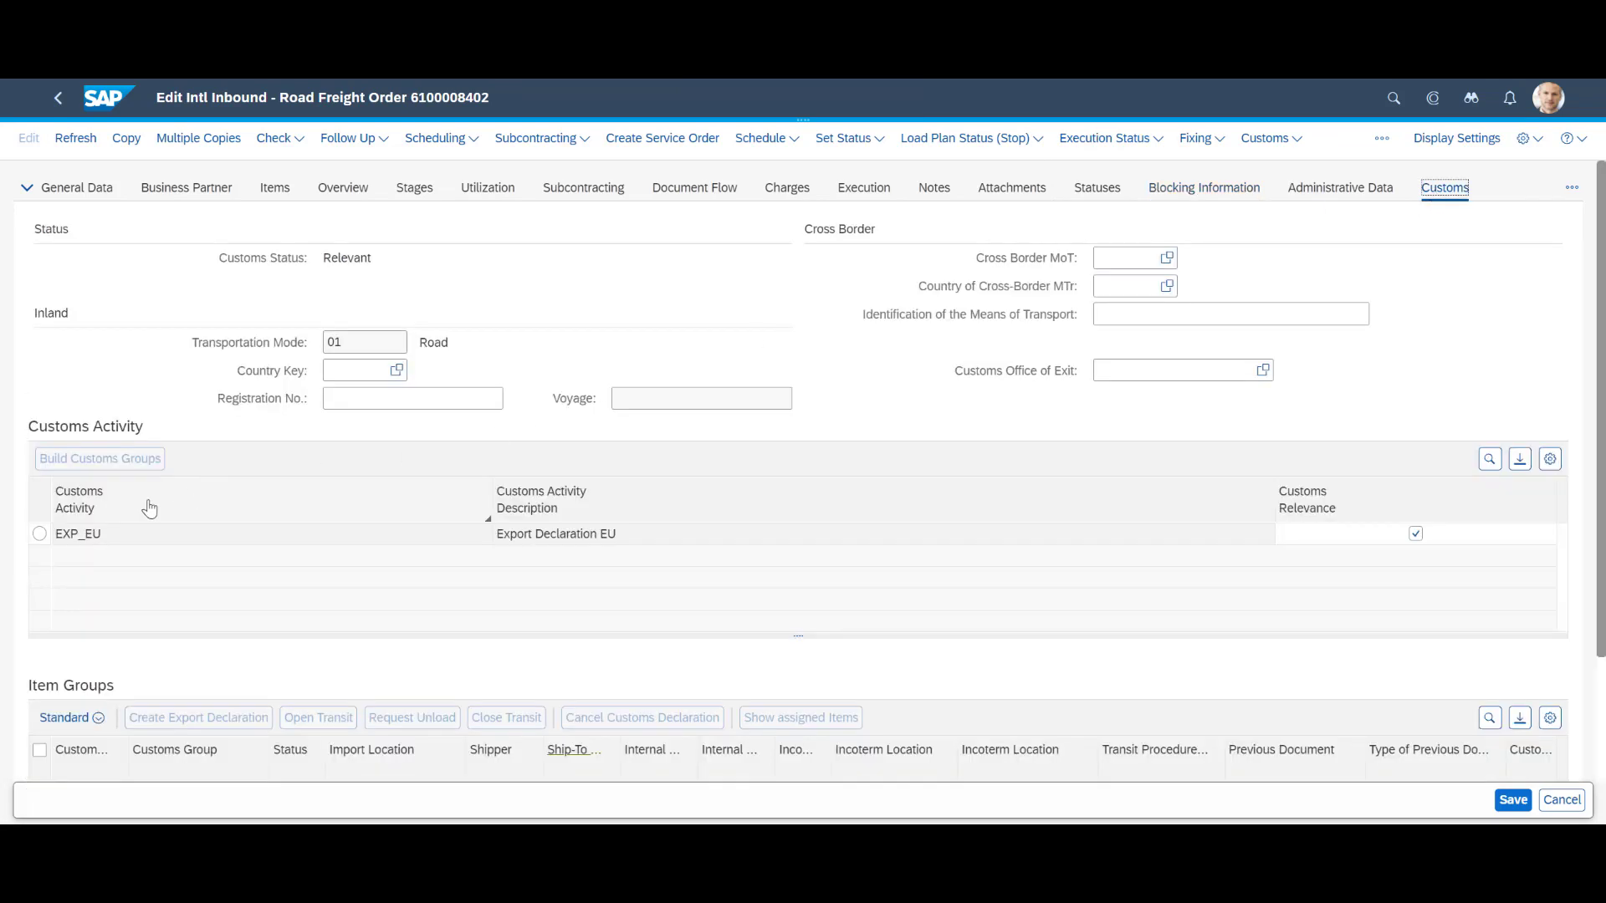
{"action": "left_click", "coordinate": [39, 534]}
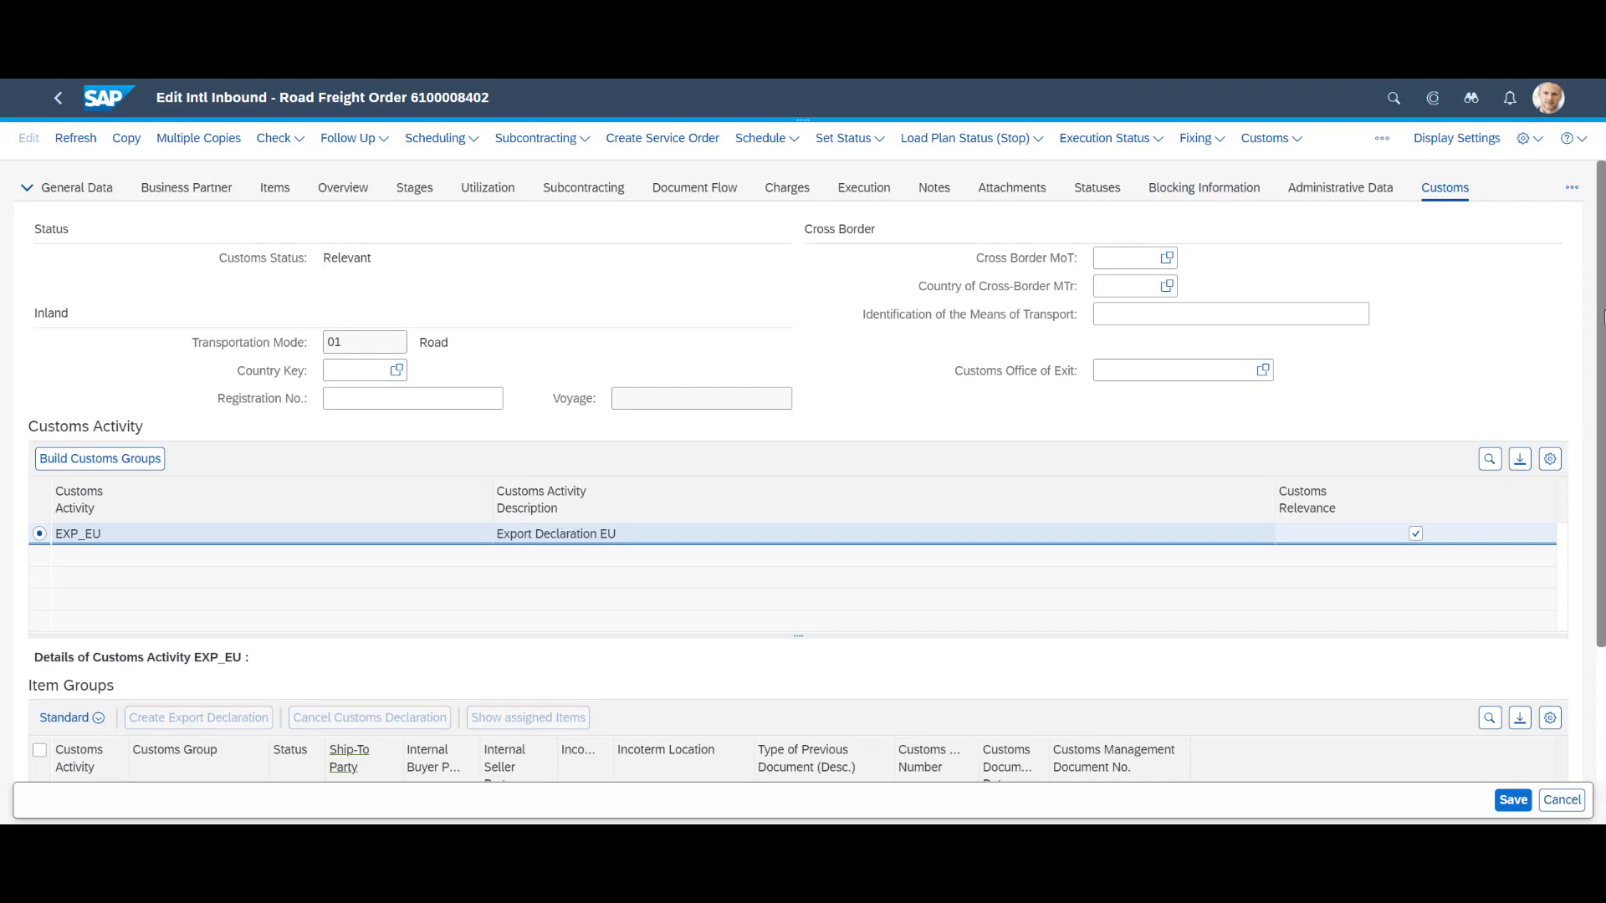
{"action": "left_click", "coordinate": [136, 471]}
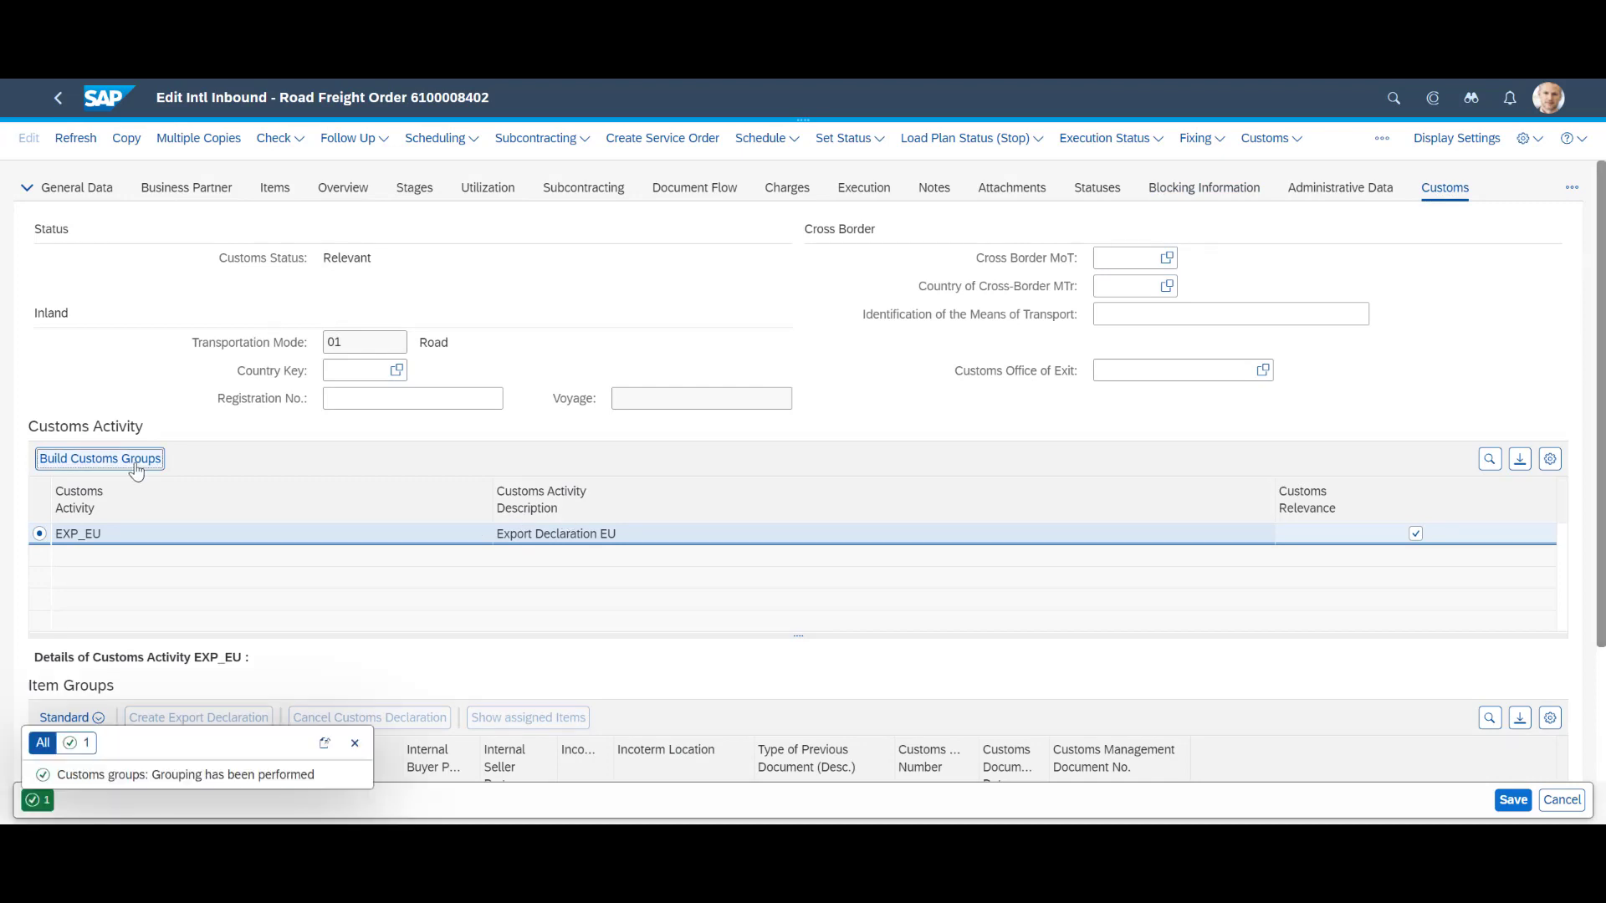
{"action": "left_click", "coordinate": [405, 609]}
{"action": "scroll", "coordinate": [1600, 470], "scroll_direction": "down", "scroll_amount": 1}
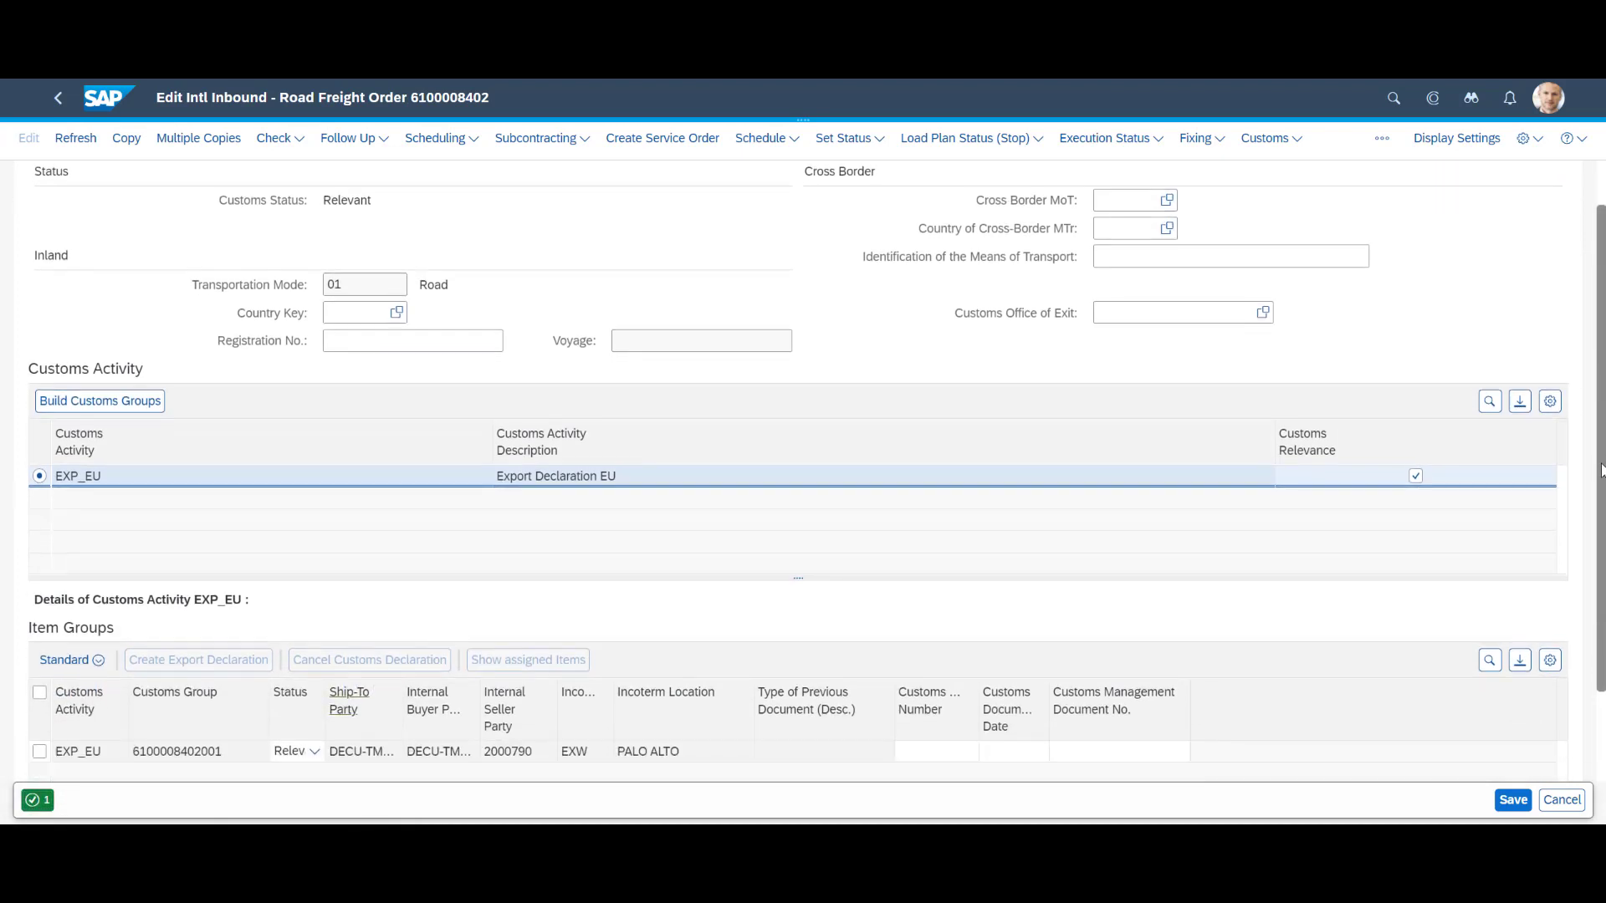
{"action": "scroll", "coordinate": [1601, 470], "scroll_direction": "down", "scroll_amount": 2}
Step: Create the export declaration for the EXP_EU item group and save the freight order
{"action": "left_click", "coordinate": [40, 649]}
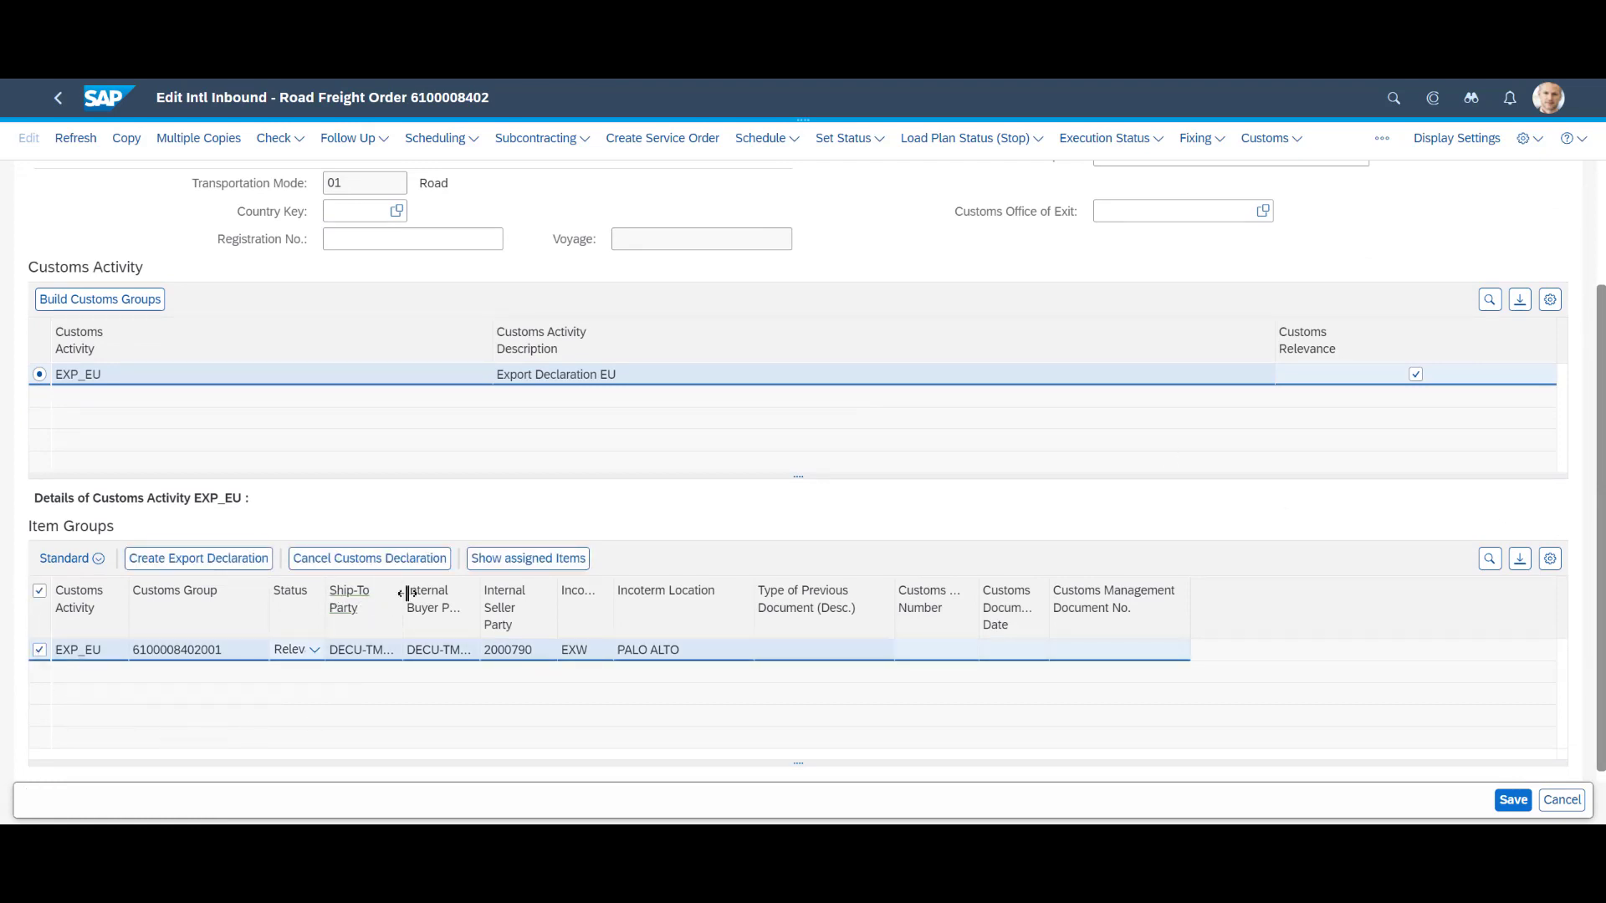
{"action": "left_click_drag", "start_coordinate": [407, 593], "coordinate": [513, 658]}
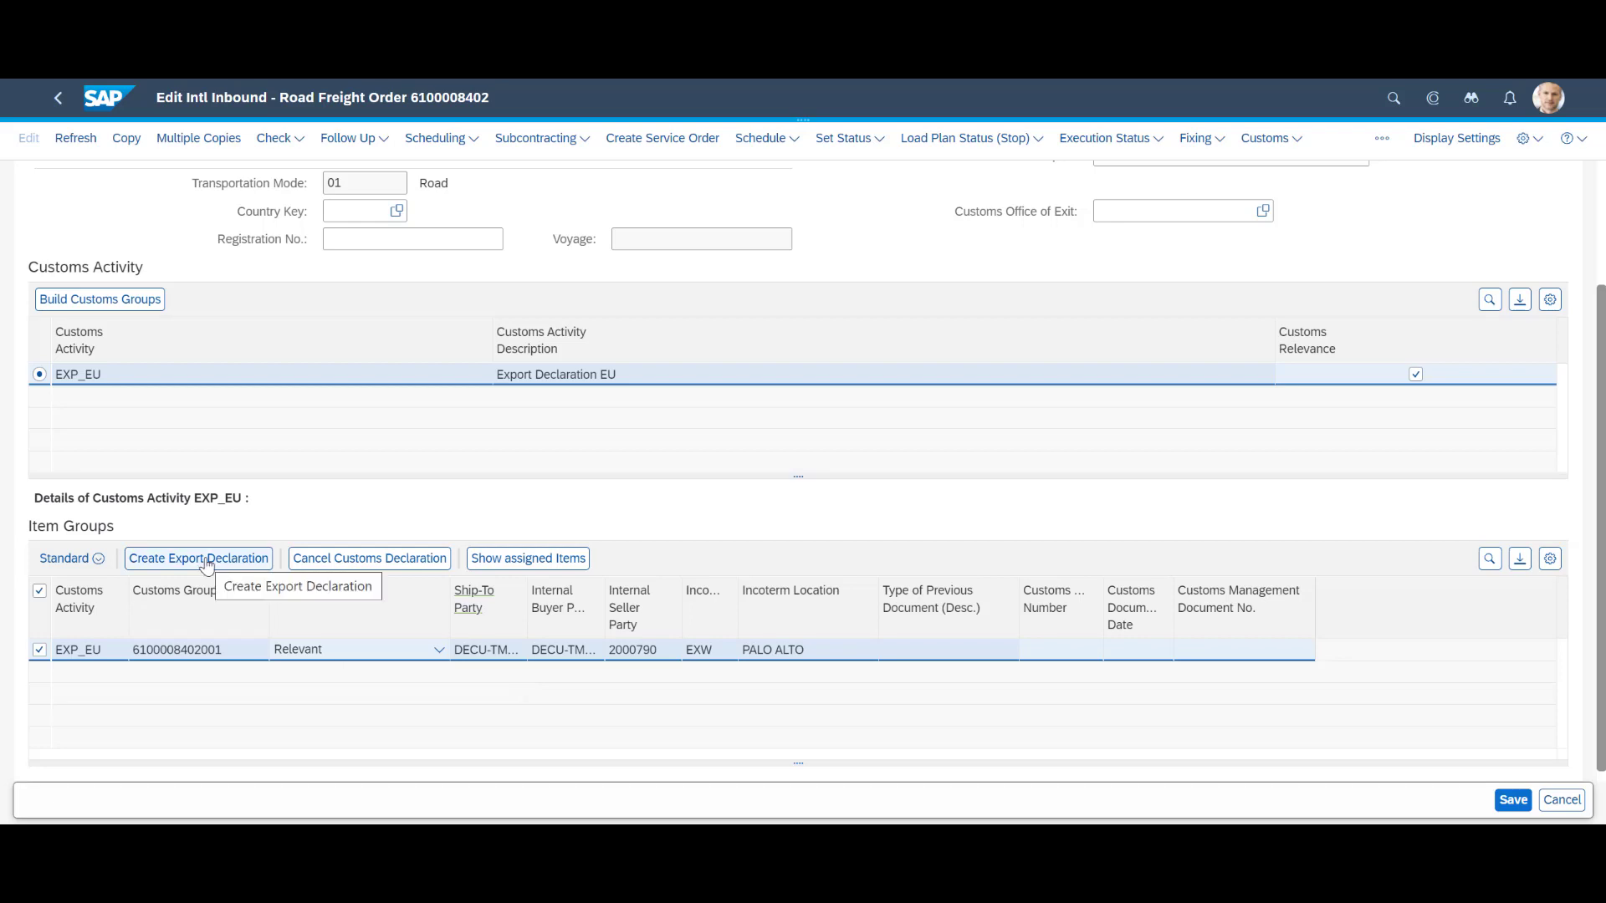
{"action": "left_click", "coordinate": [206, 559]}
{"action": "left_click", "coordinate": [358, 718]}
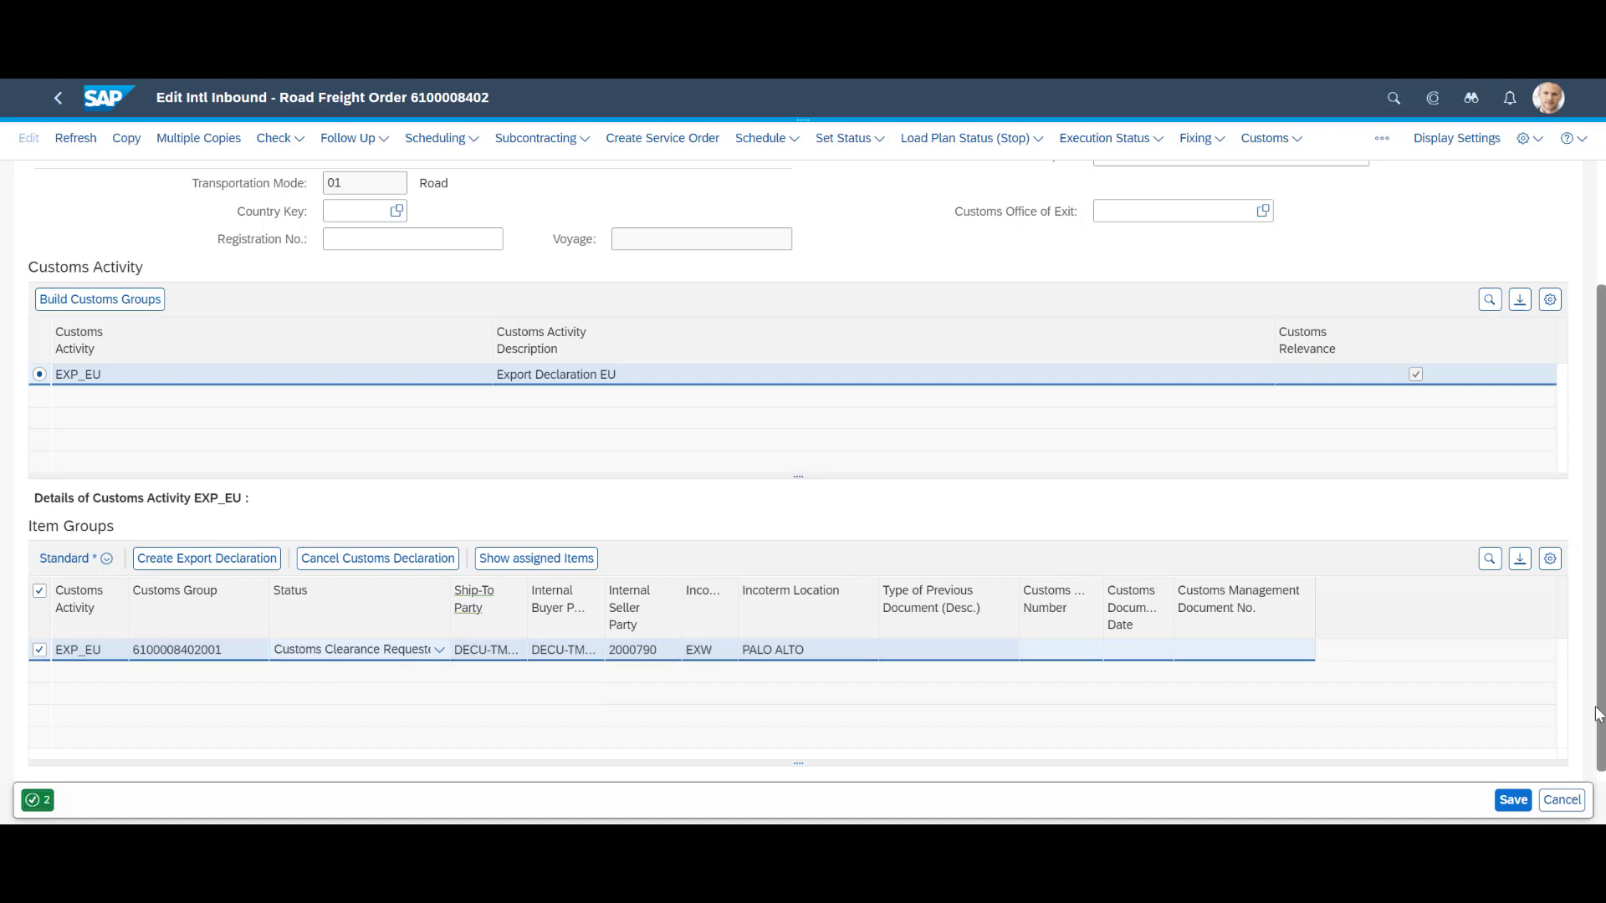
{"action": "left_click", "coordinate": [1505, 803]}
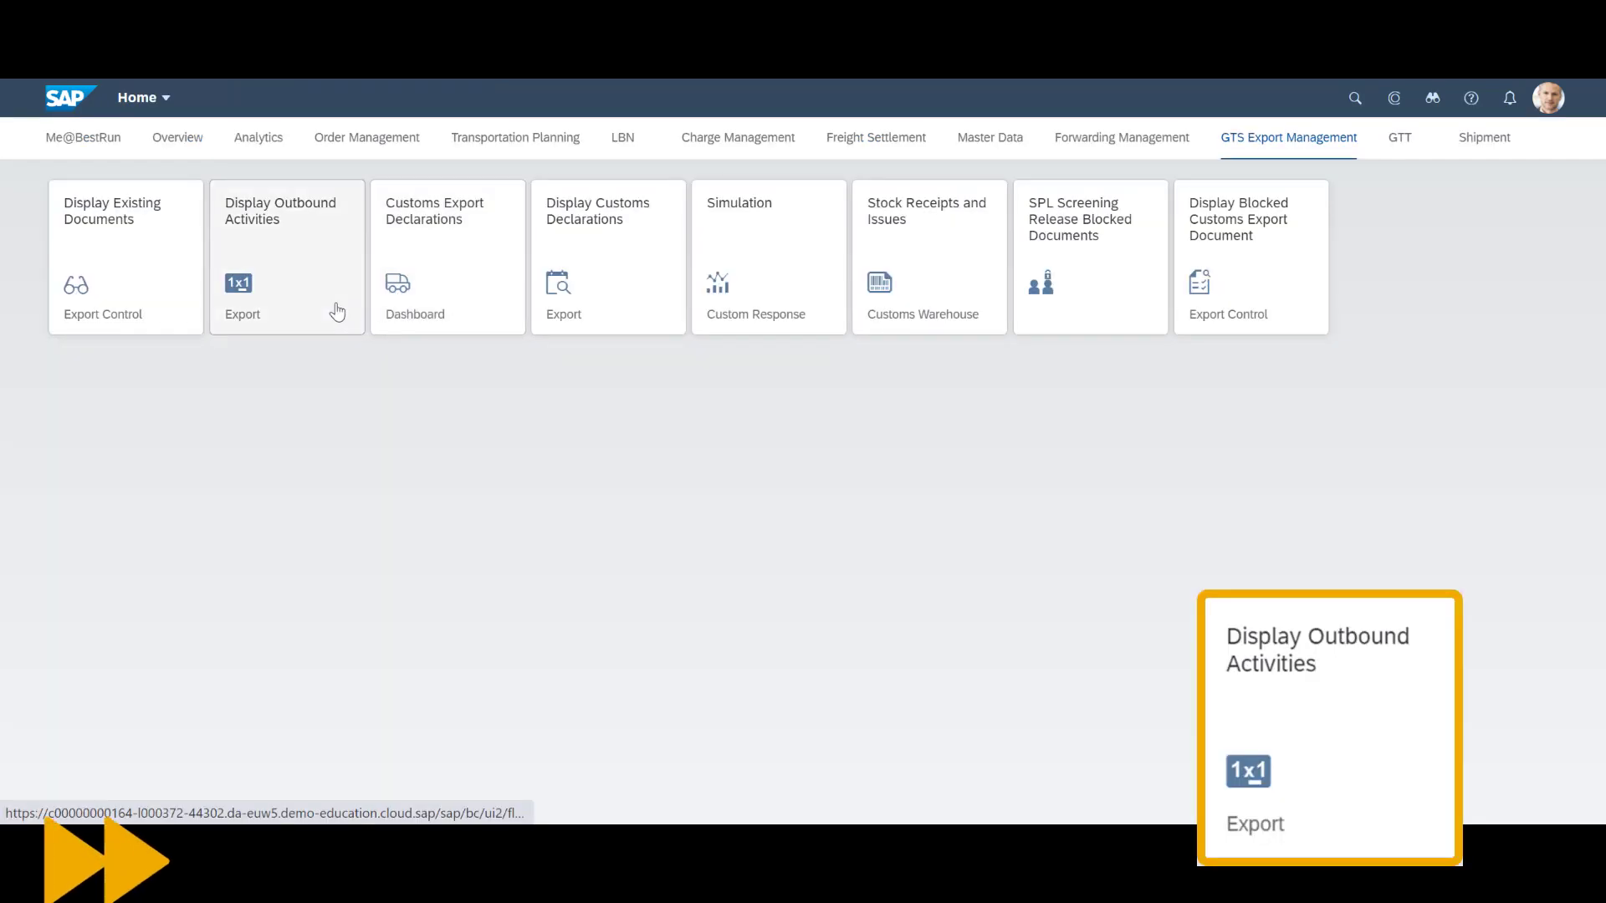
{"action": "left_click", "coordinate": [334, 308]}
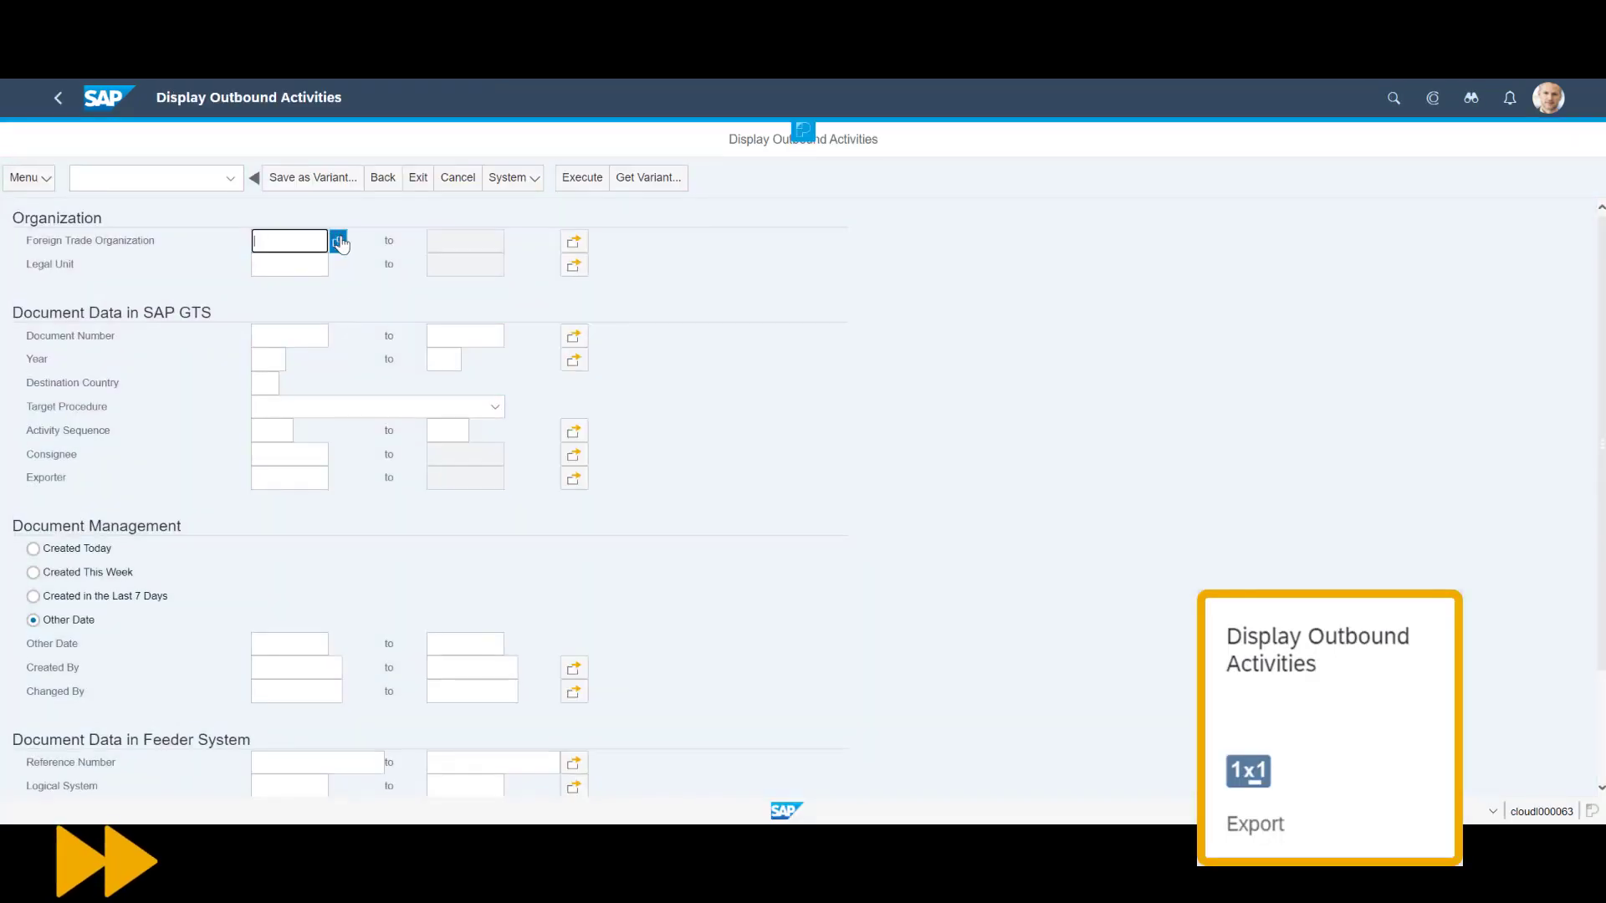
{"action": "left_click", "coordinate": [339, 242]}
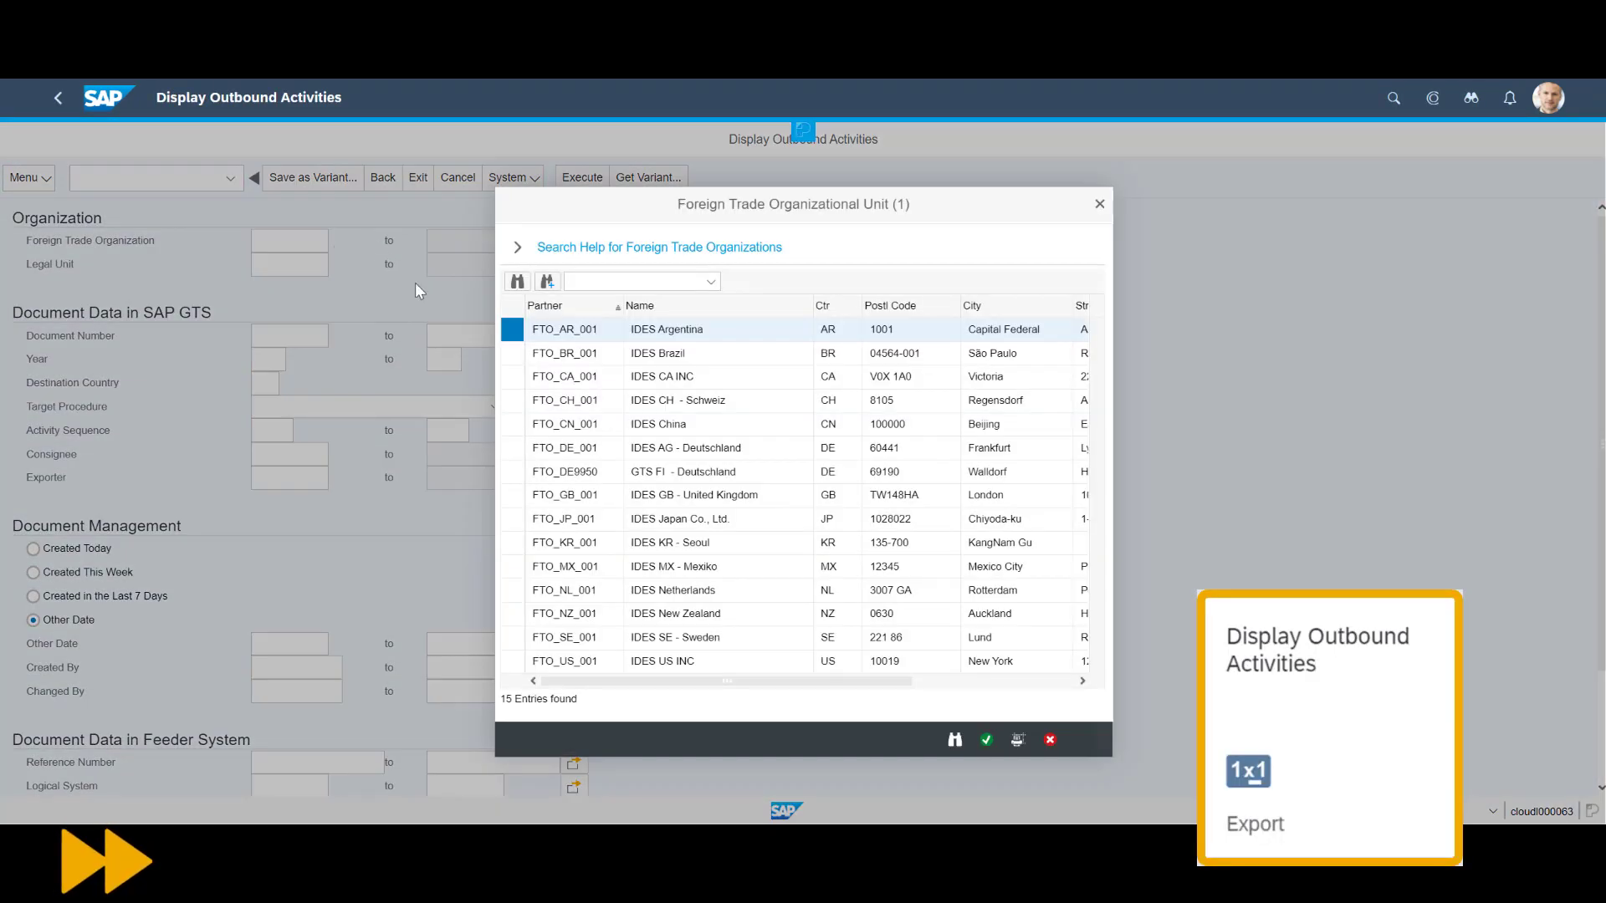
{"action": "left_click", "coordinate": [701, 676]}
{"action": "left_click", "coordinate": [986, 744]}
{"action": "left_click", "coordinate": [100, 548]}
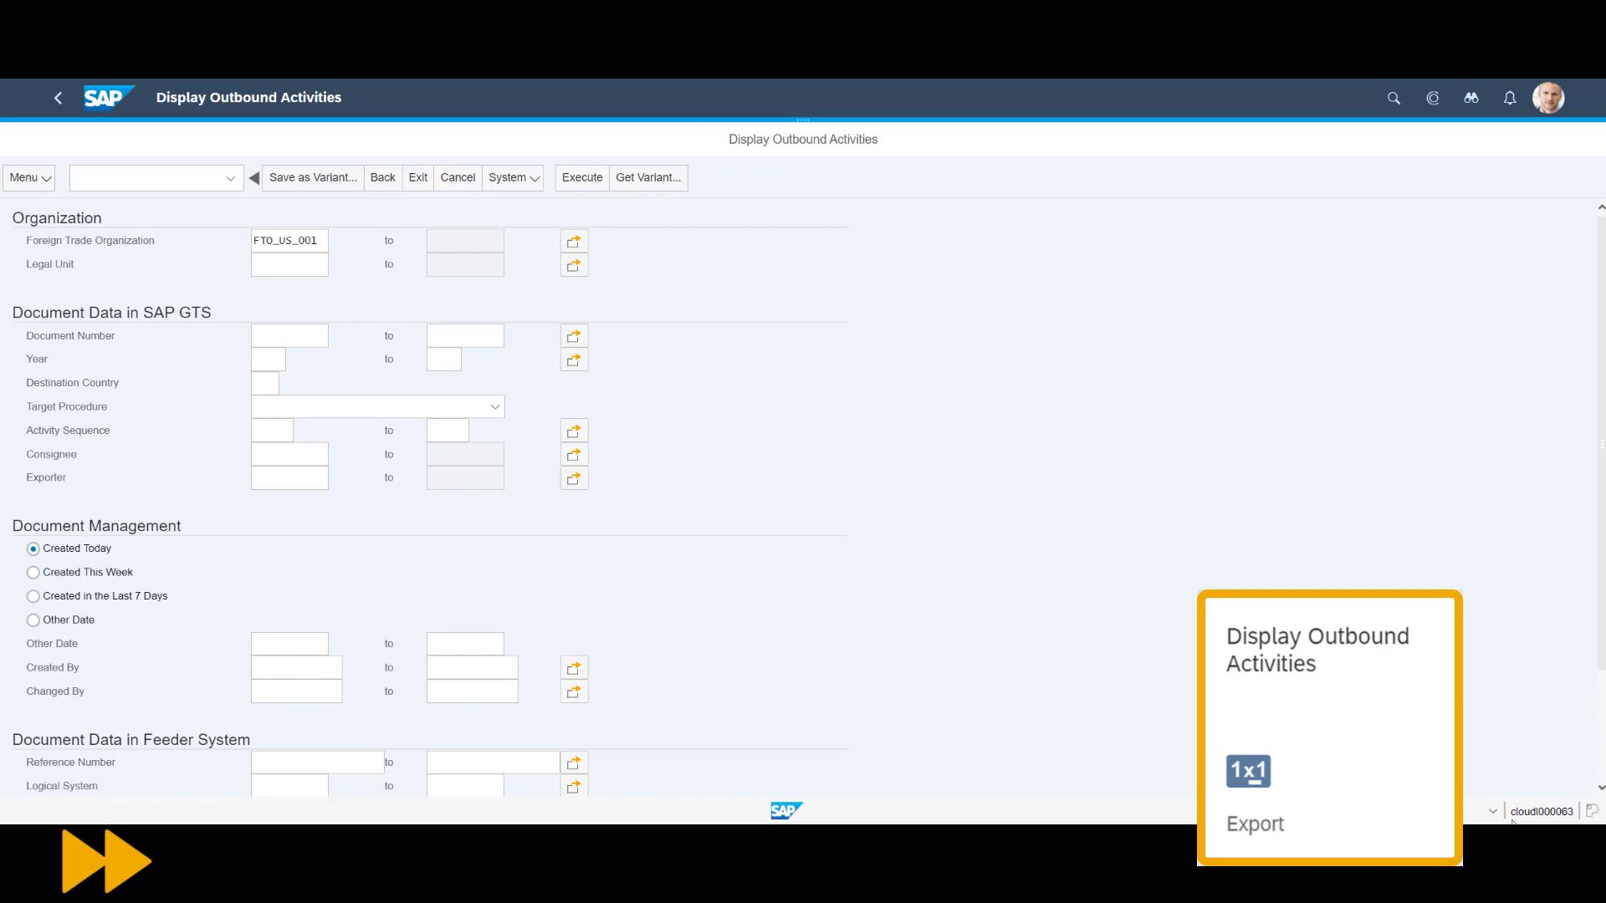
{"action": "left_click", "coordinate": [586, 177]}
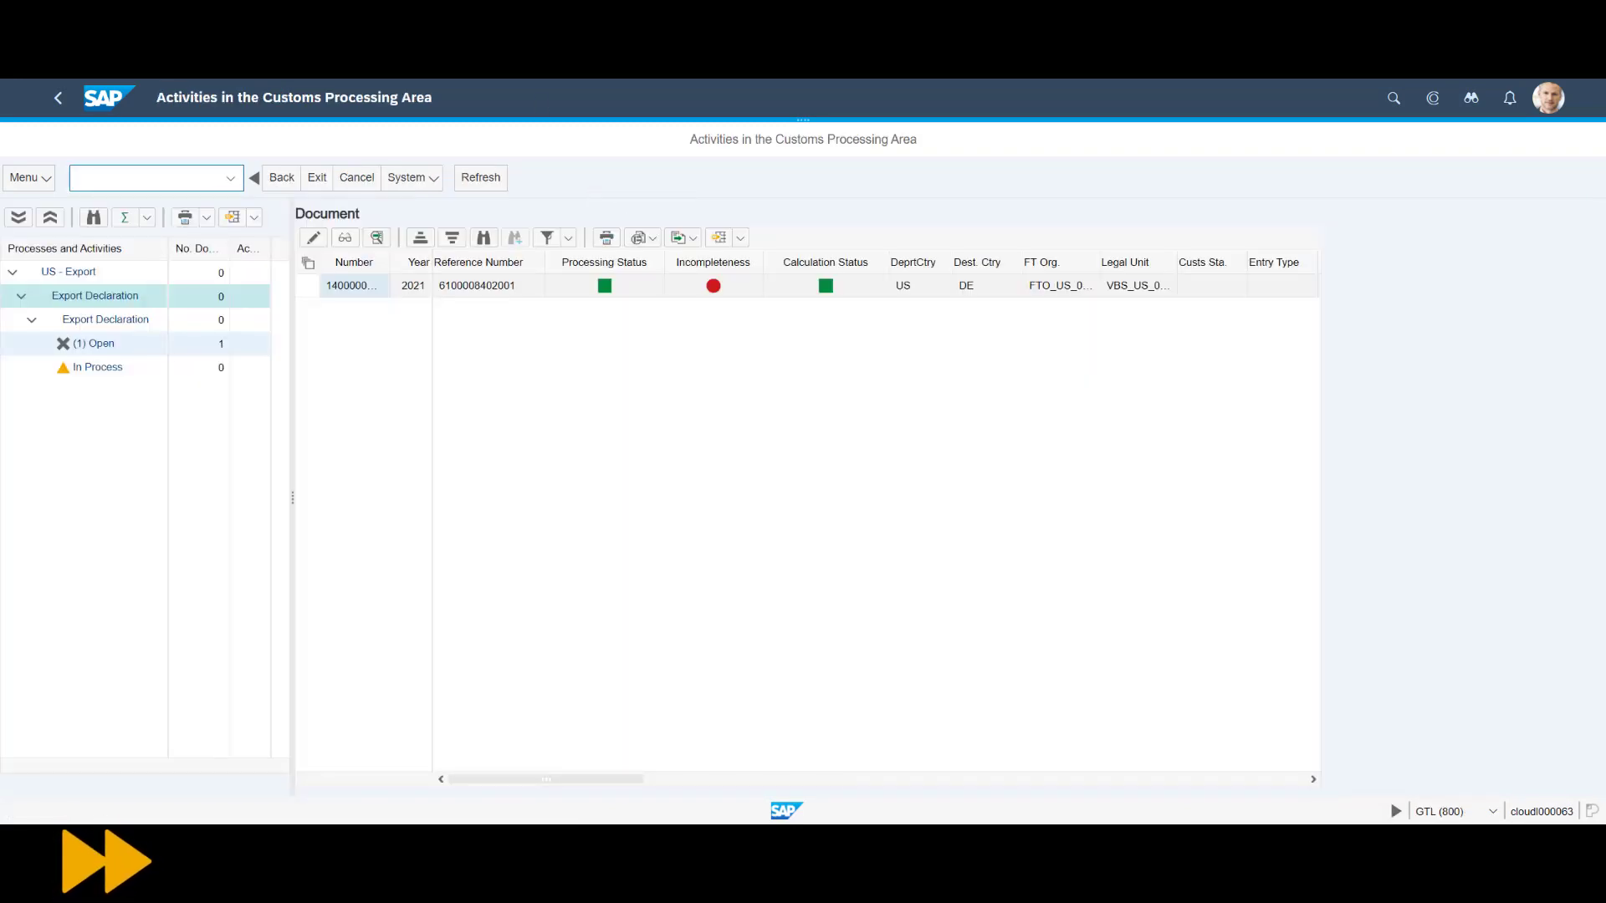
{"action": "left_click_drag", "start_coordinate": [390, 262], "coordinate": [419, 262]}
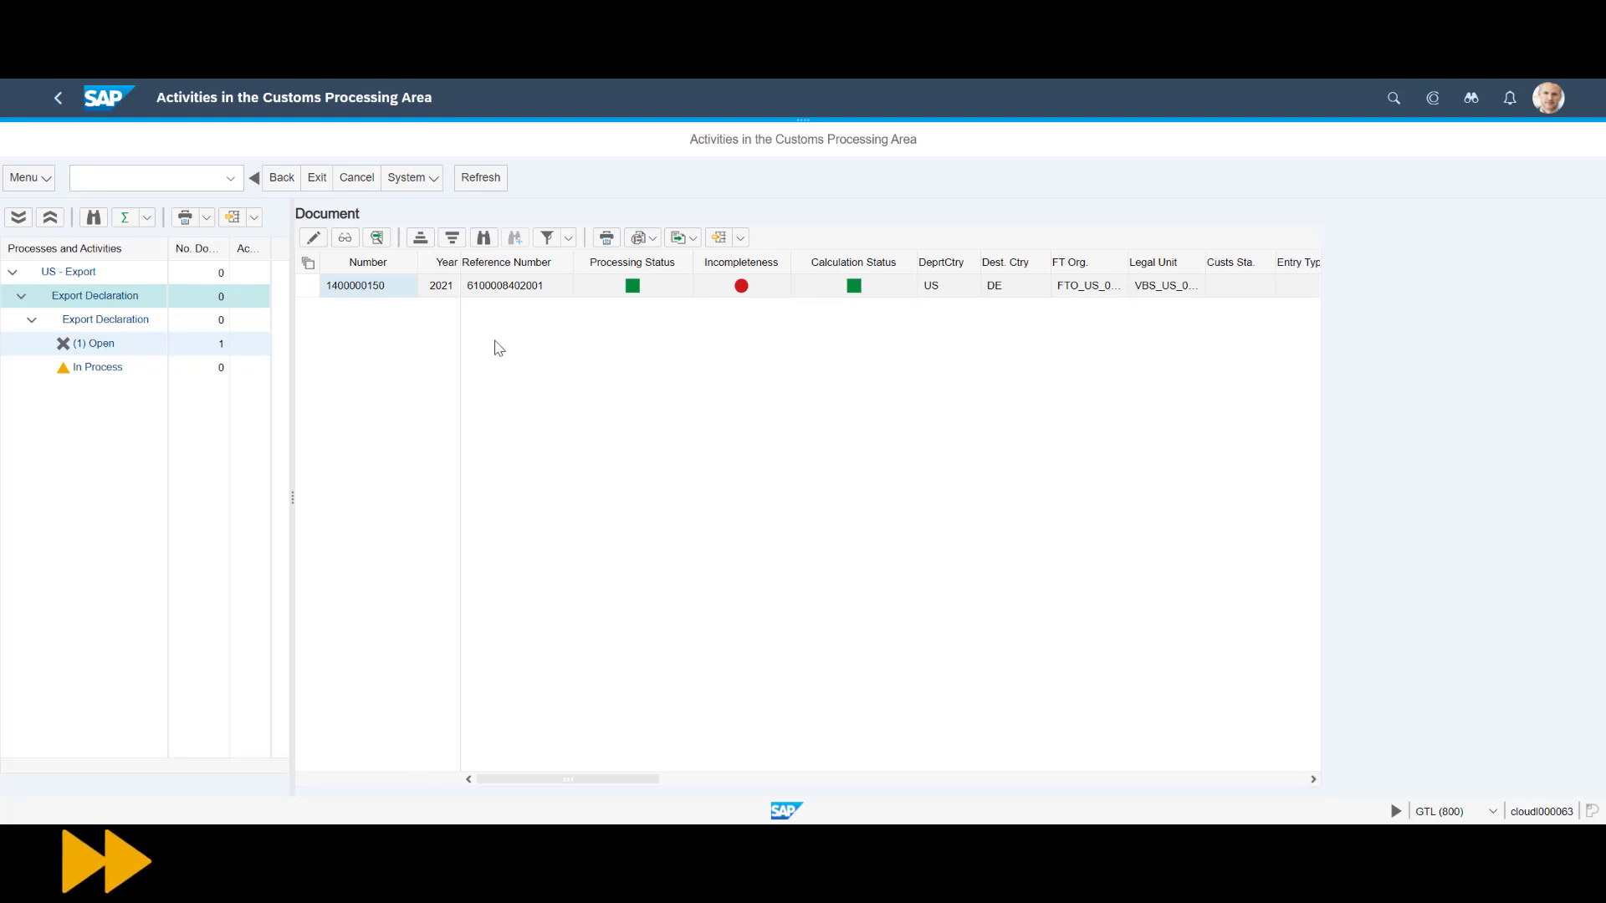
{"action": "left_click", "coordinate": [308, 287]}
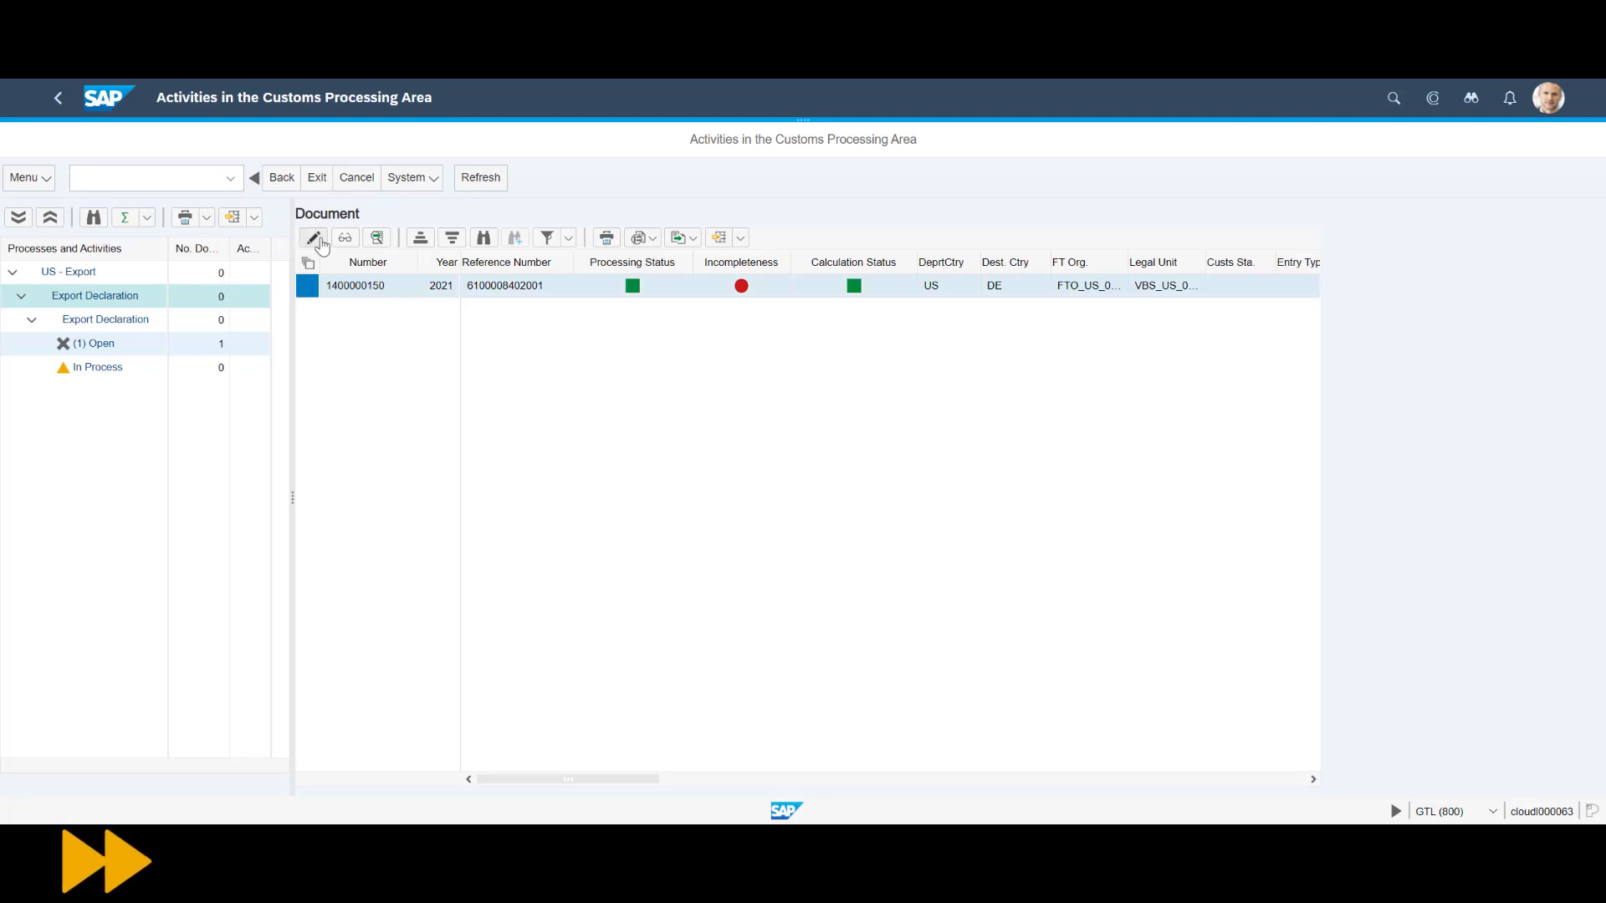
{"action": "left_click", "coordinate": [314, 238]}
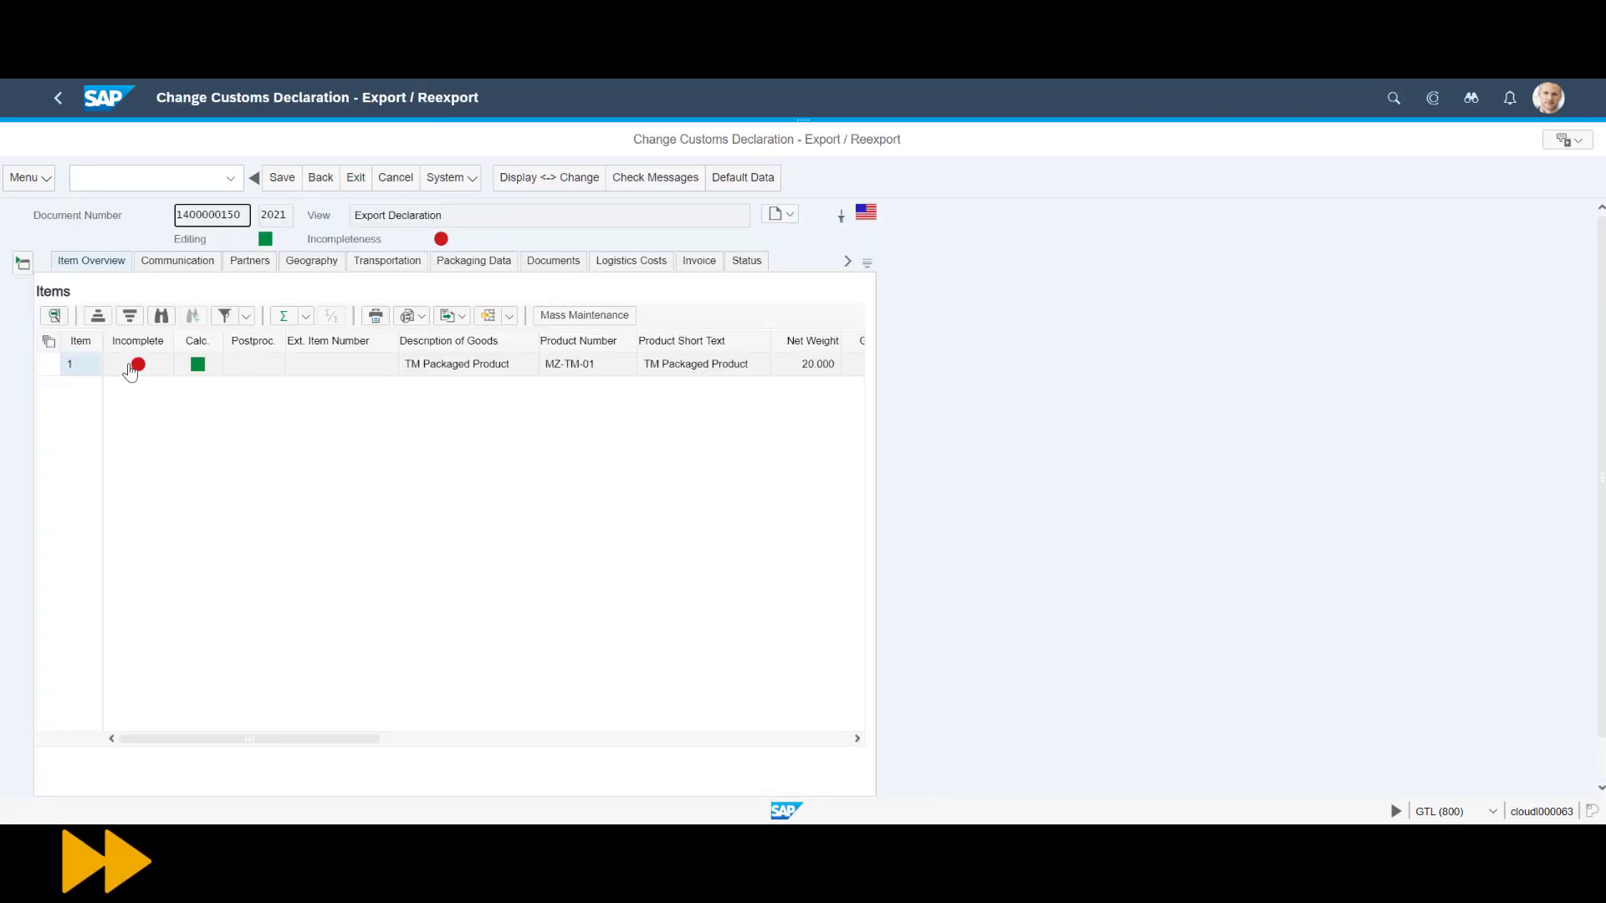
{"action": "left_click", "coordinate": [662, 187]}
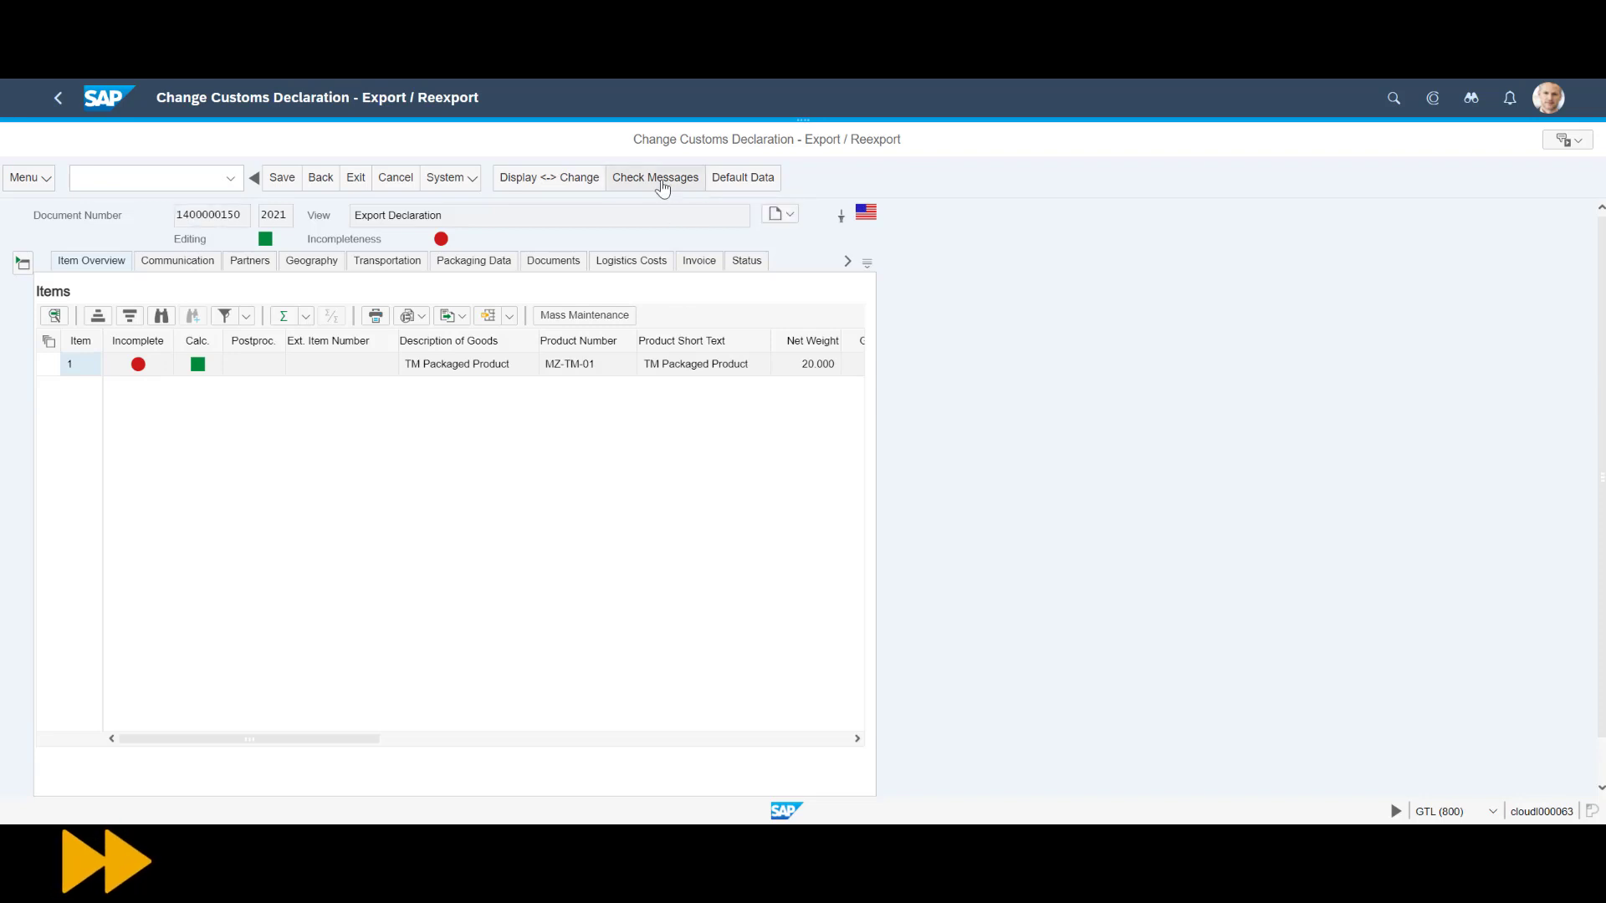
{"action": "left_click", "coordinate": [98, 307]}
{"action": "double_click", "coordinate": [109, 450]}
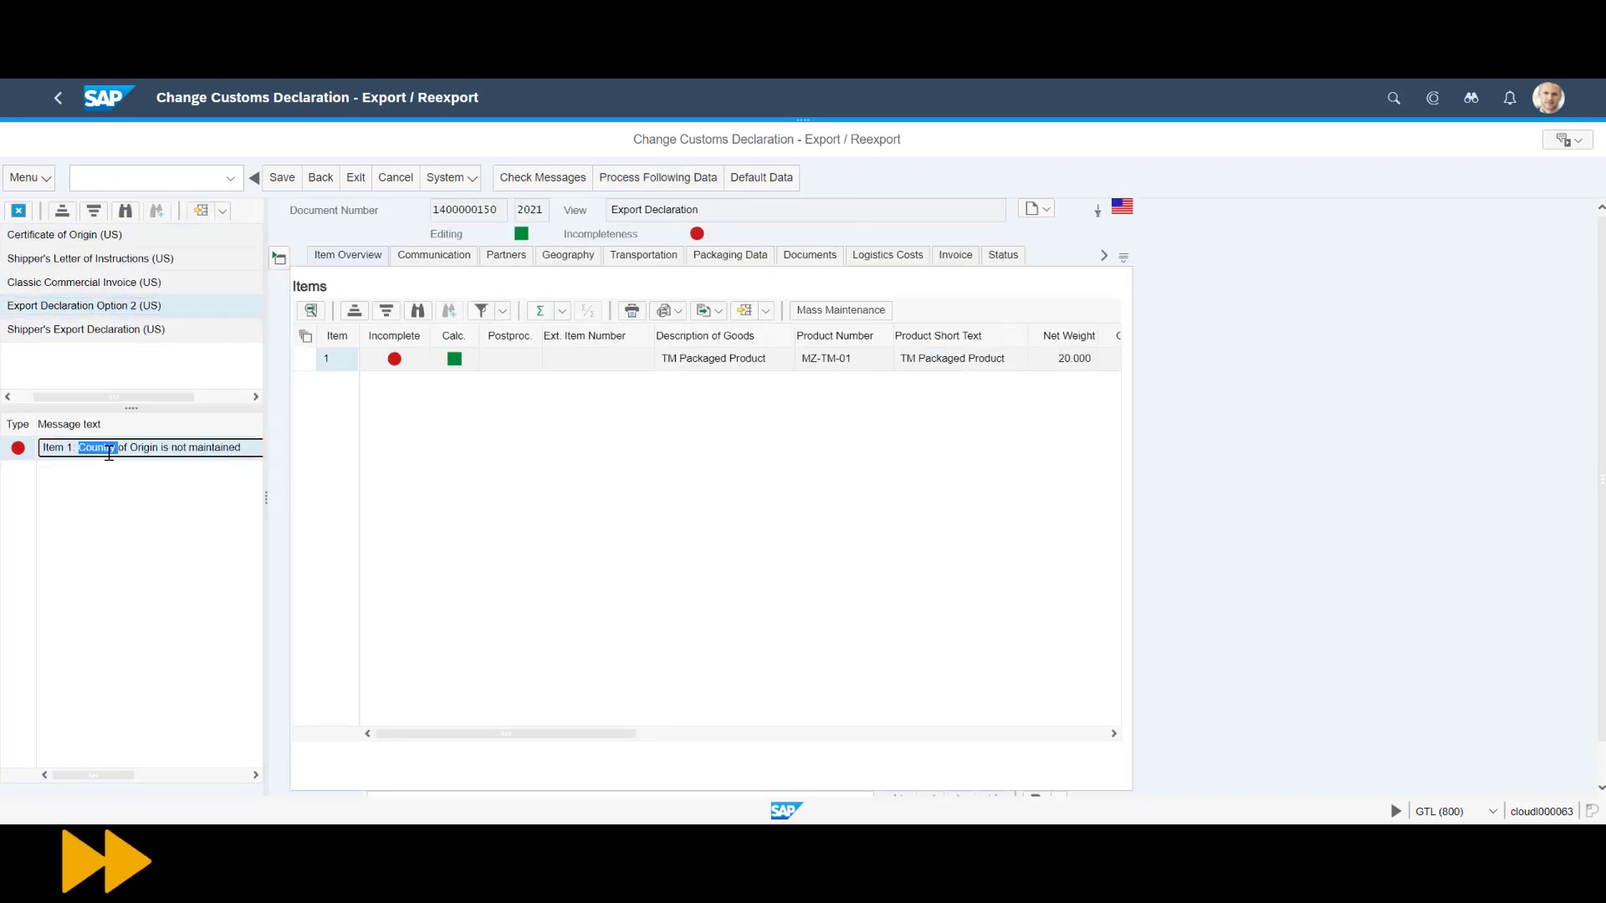
{"action": "left_click", "coordinate": [460, 665]}
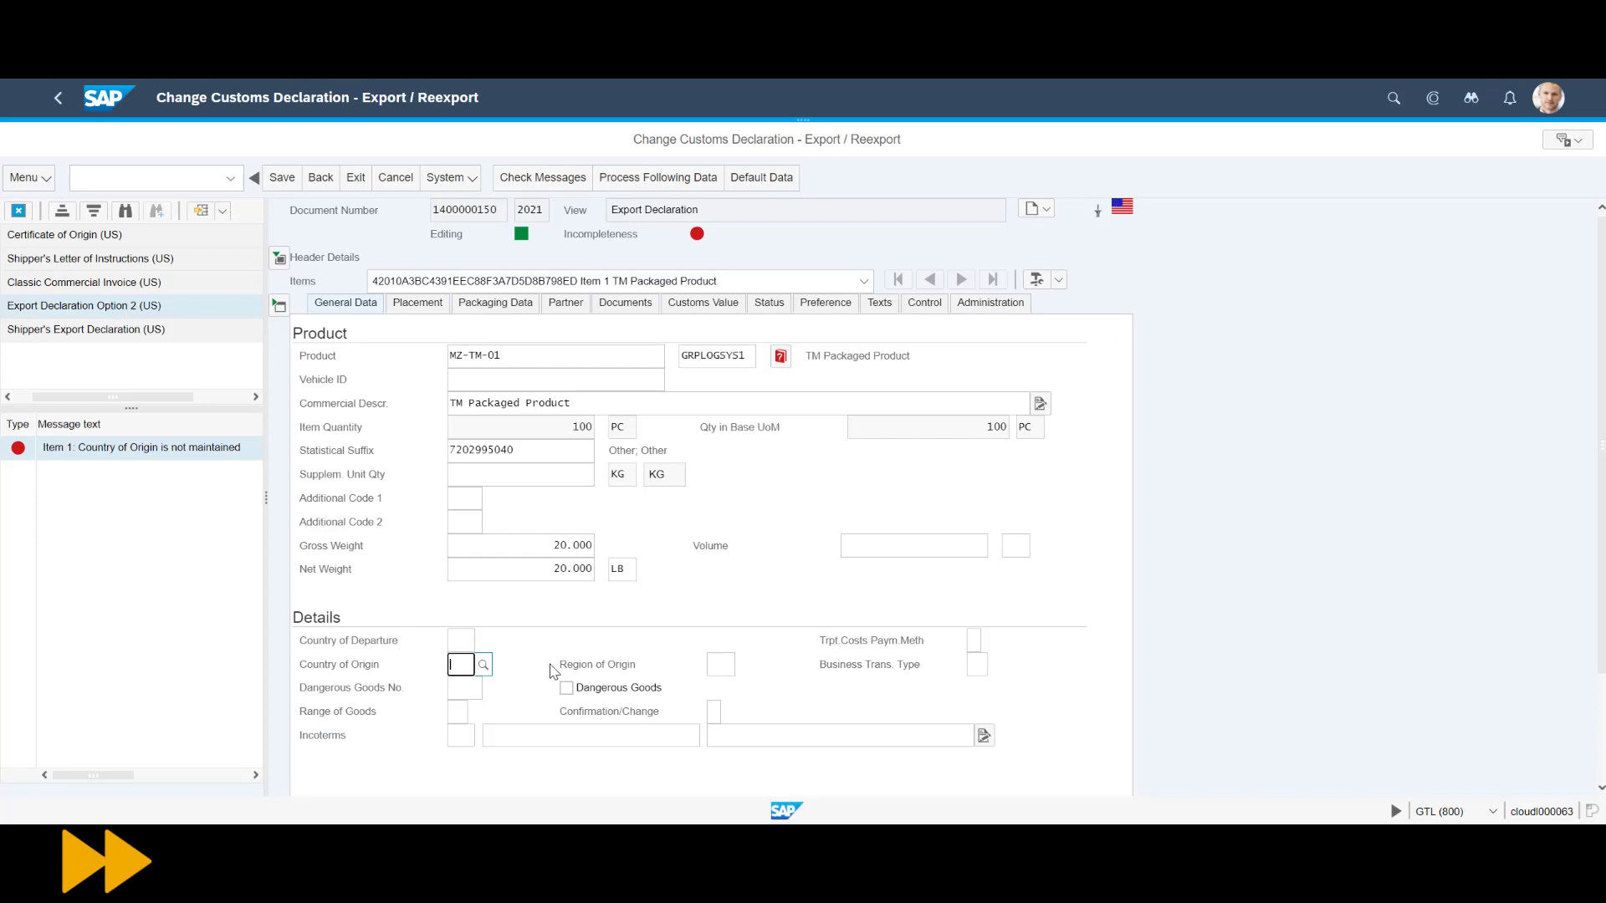
{"action": "type", "text": "US"}
{"action": "key", "text": "Return"}
Step: Add a SUMA Airway Bill previous document AWB12345, then save the declaration
{"action": "left_click", "coordinate": [63, 330]}
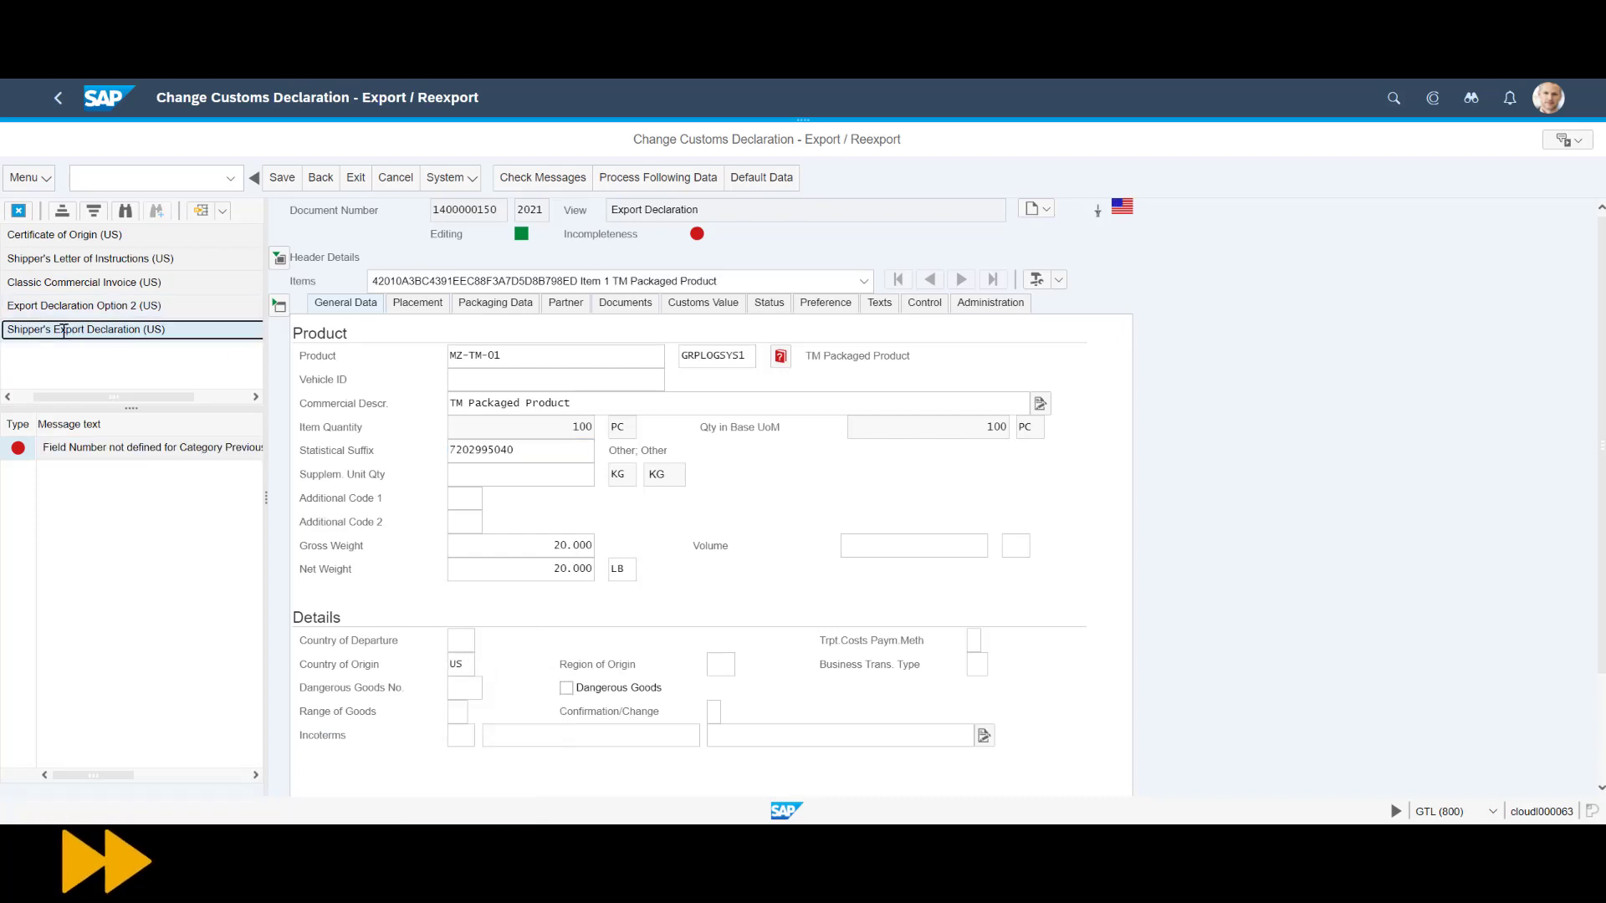
{"action": "double_click", "coordinate": [101, 446]}
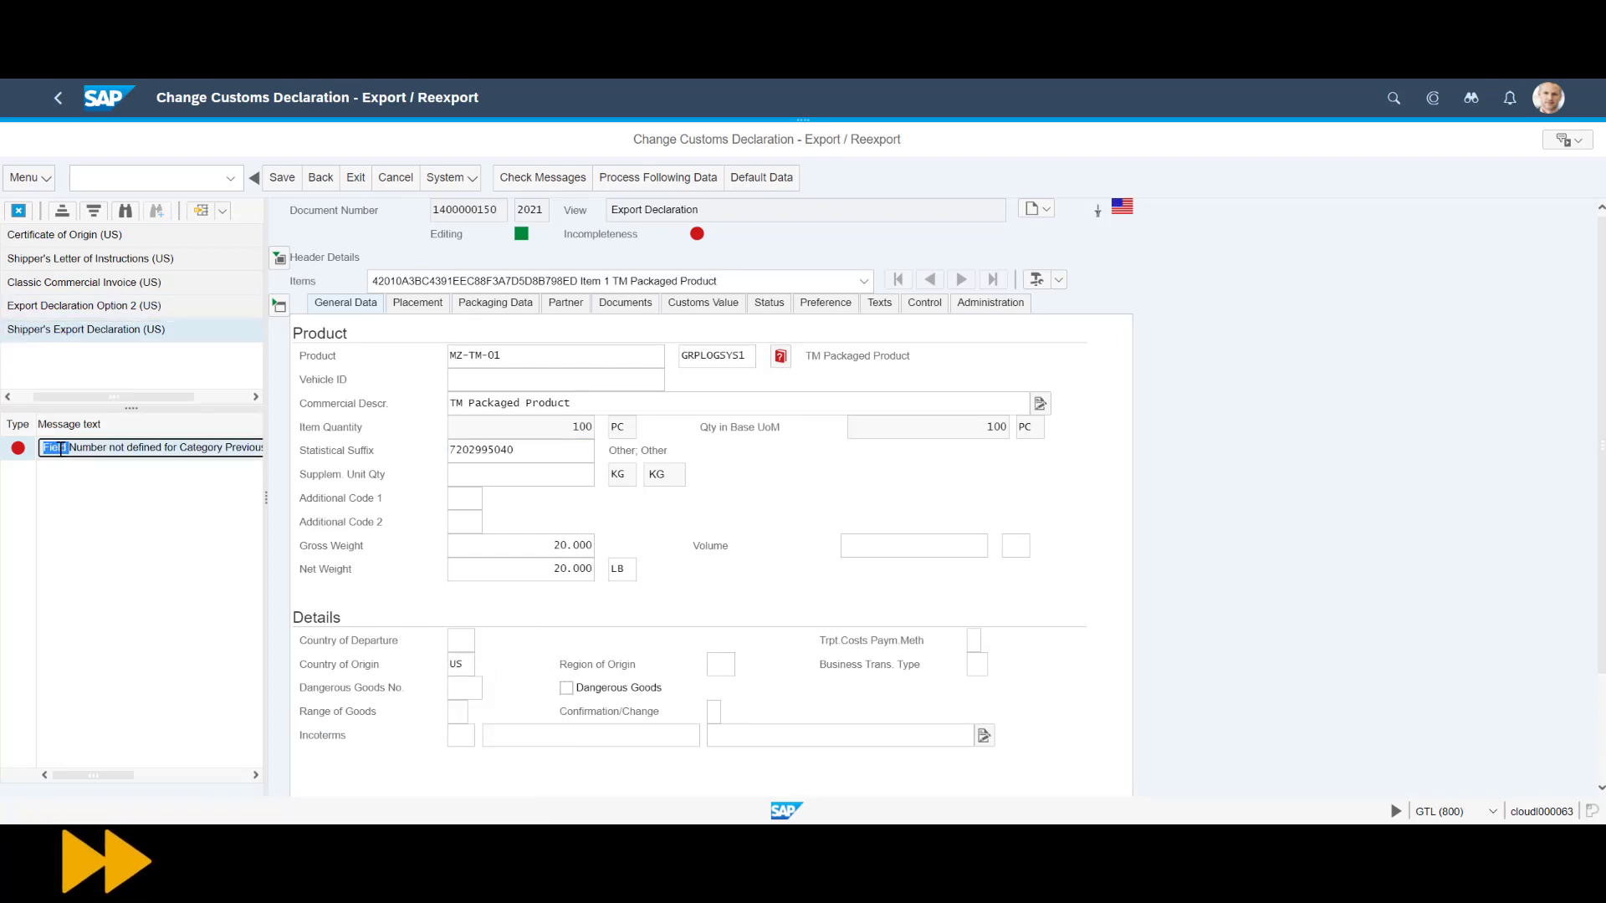
{"action": "left_click", "coordinate": [485, 284]}
{"action": "left_click", "coordinate": [516, 345]}
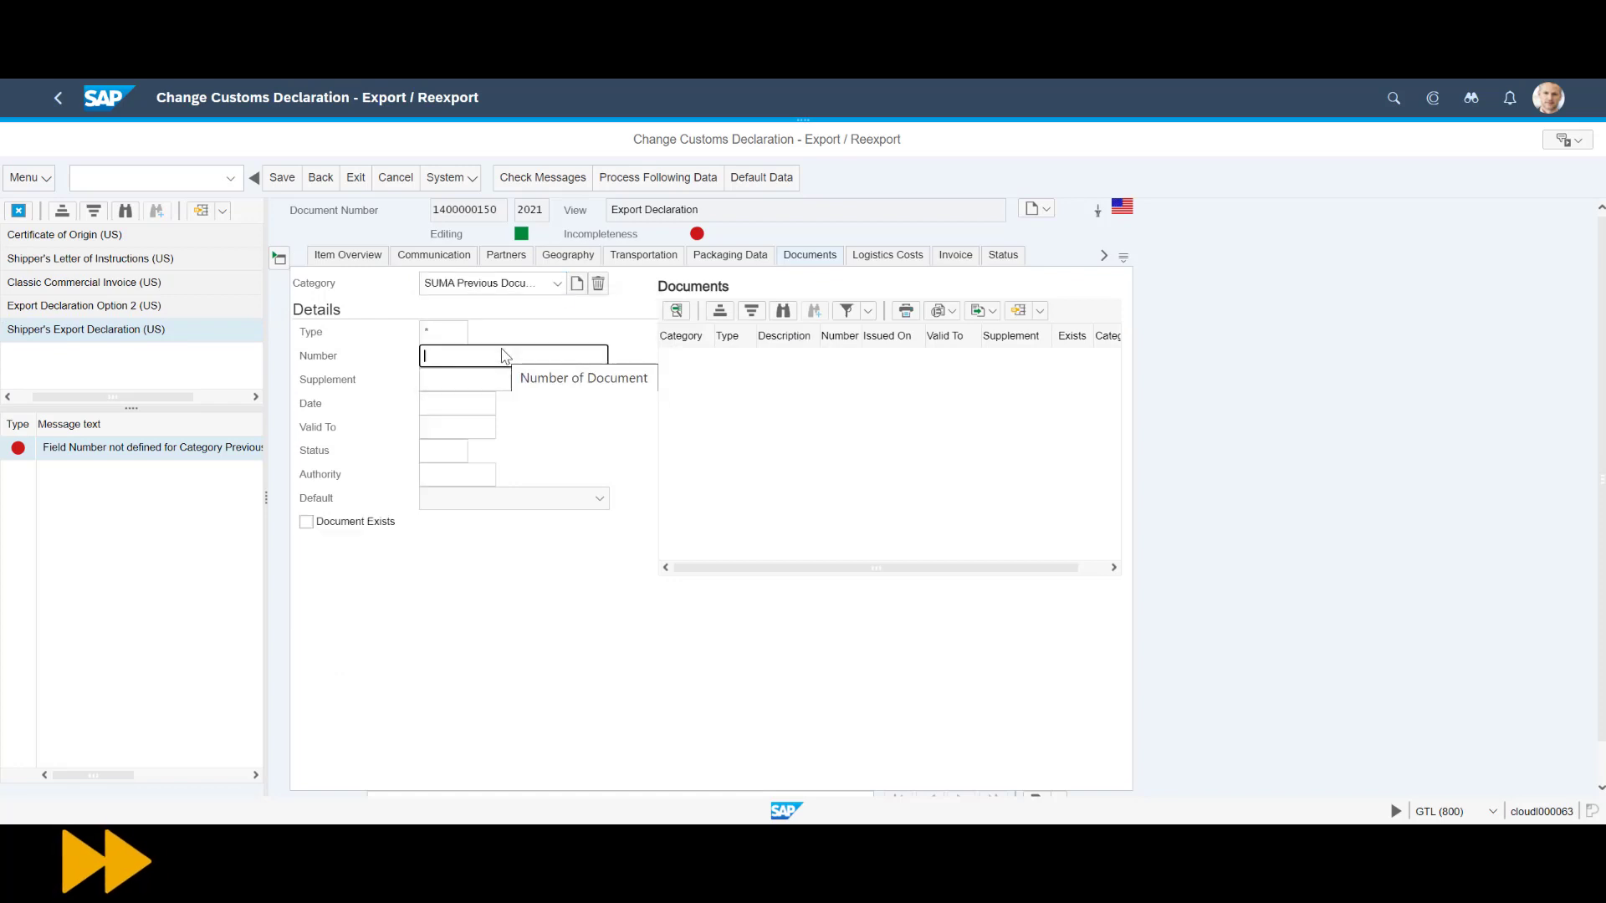
{"action": "left_click", "coordinate": [435, 328]}
{"action": "left_click", "coordinate": [477, 332]}
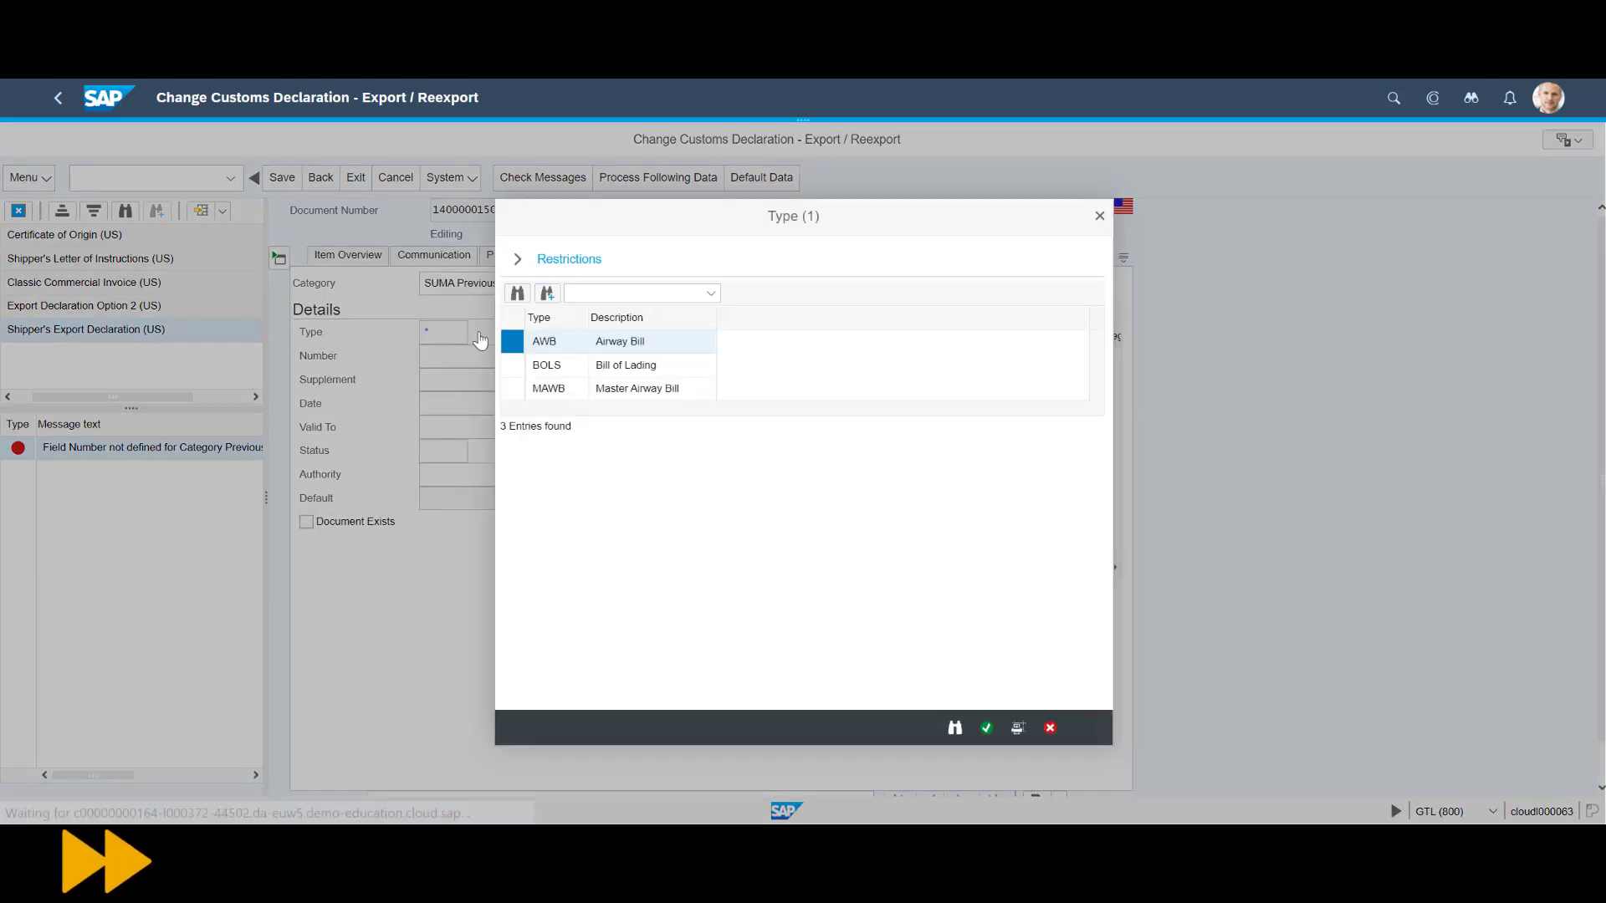
{"action": "double_click", "coordinate": [504, 344]}
{"action": "left_click", "coordinate": [484, 355]}
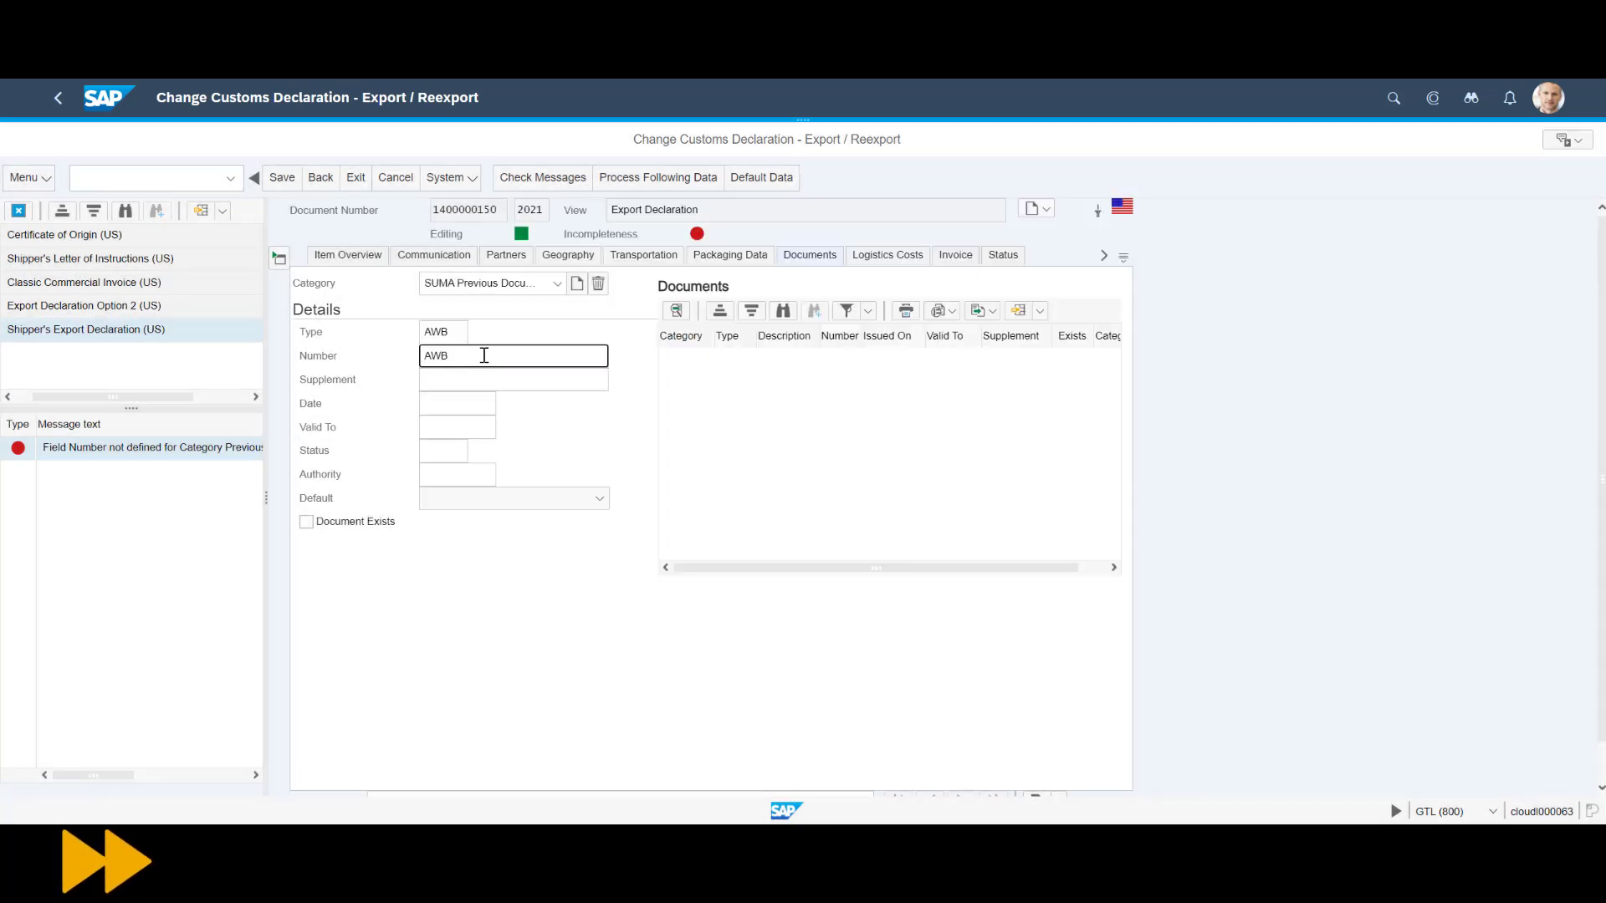
{"action": "left_click", "coordinate": [283, 179]}
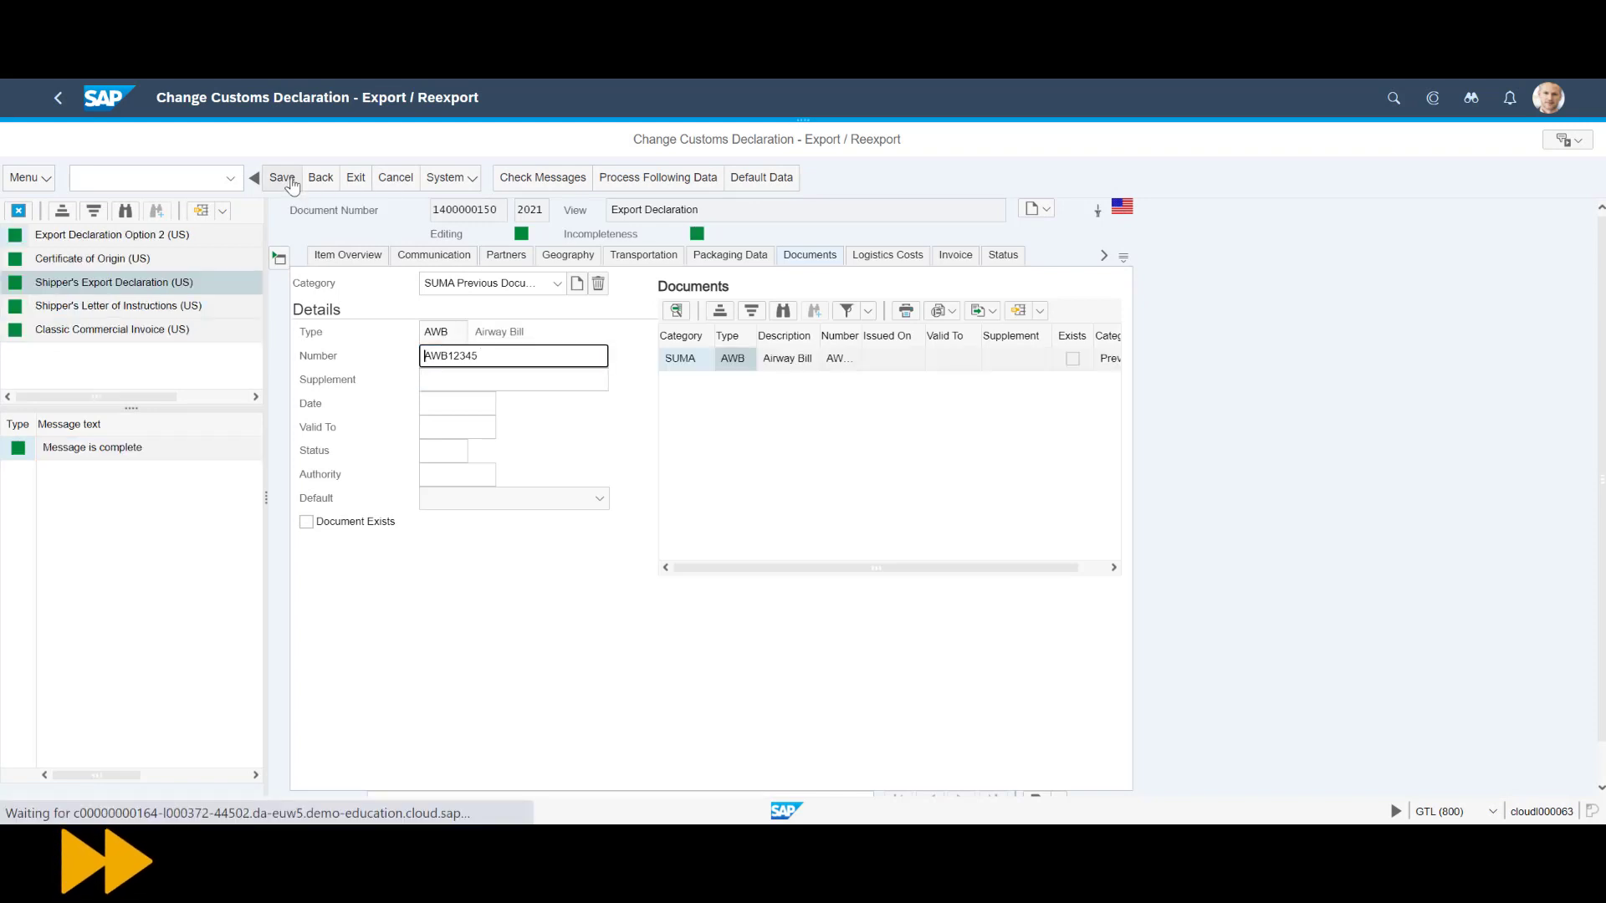
{"action": "left_click", "coordinate": [429, 259]}
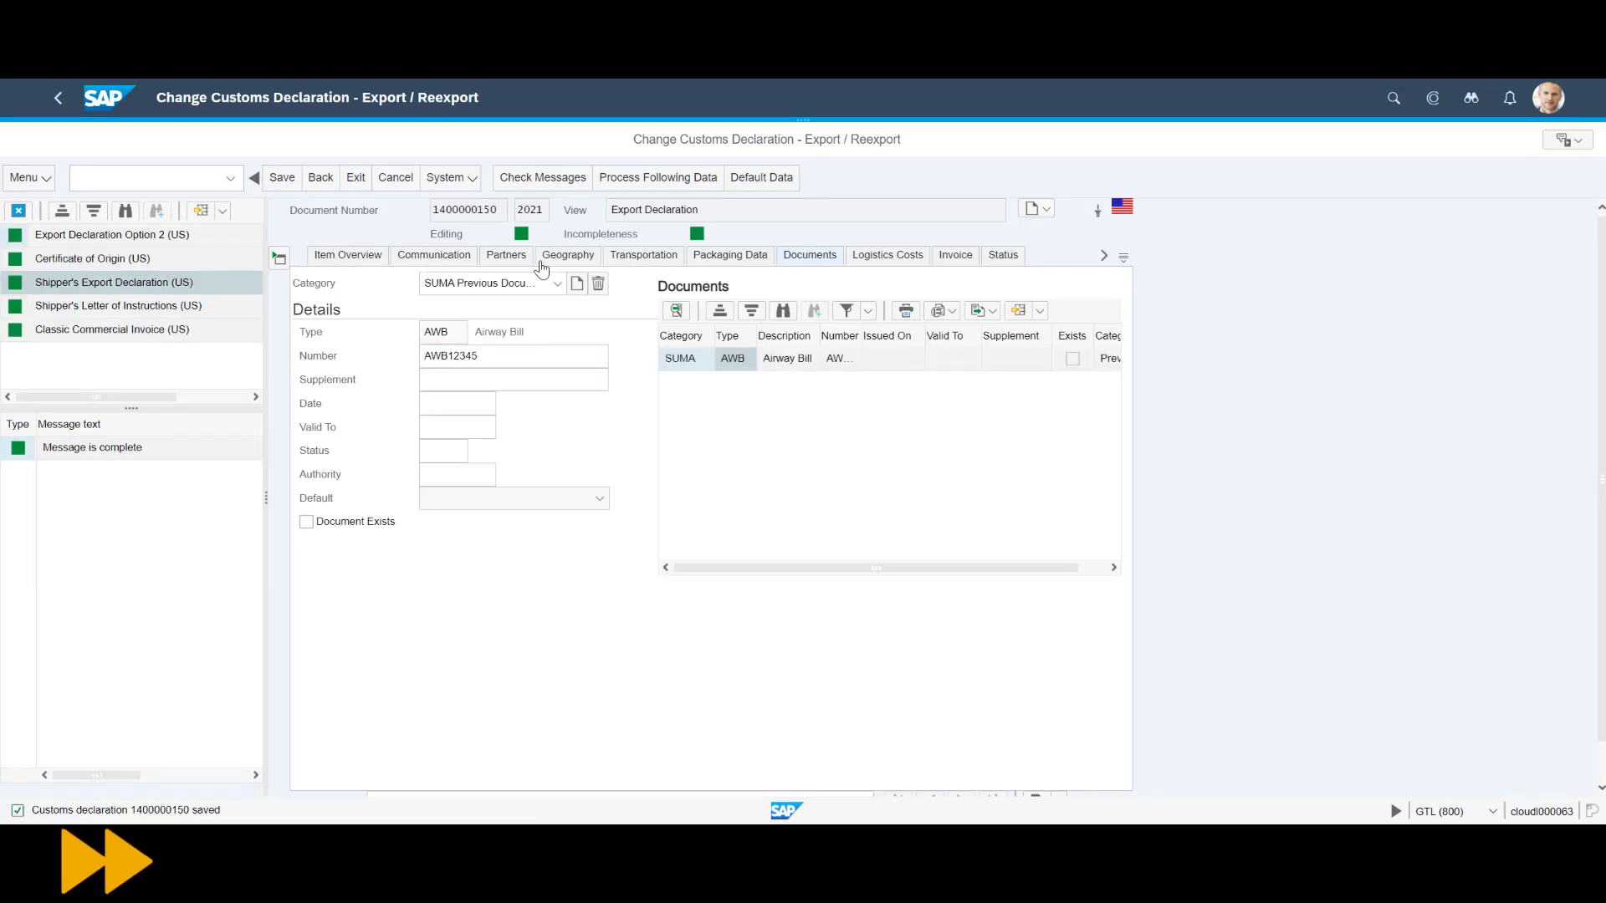
Step: Preview the Certificate of Origin, Shipper's Export Declaration and Shipper's Letter of Instructions printouts
{"action": "left_click", "coordinate": [306, 382]}
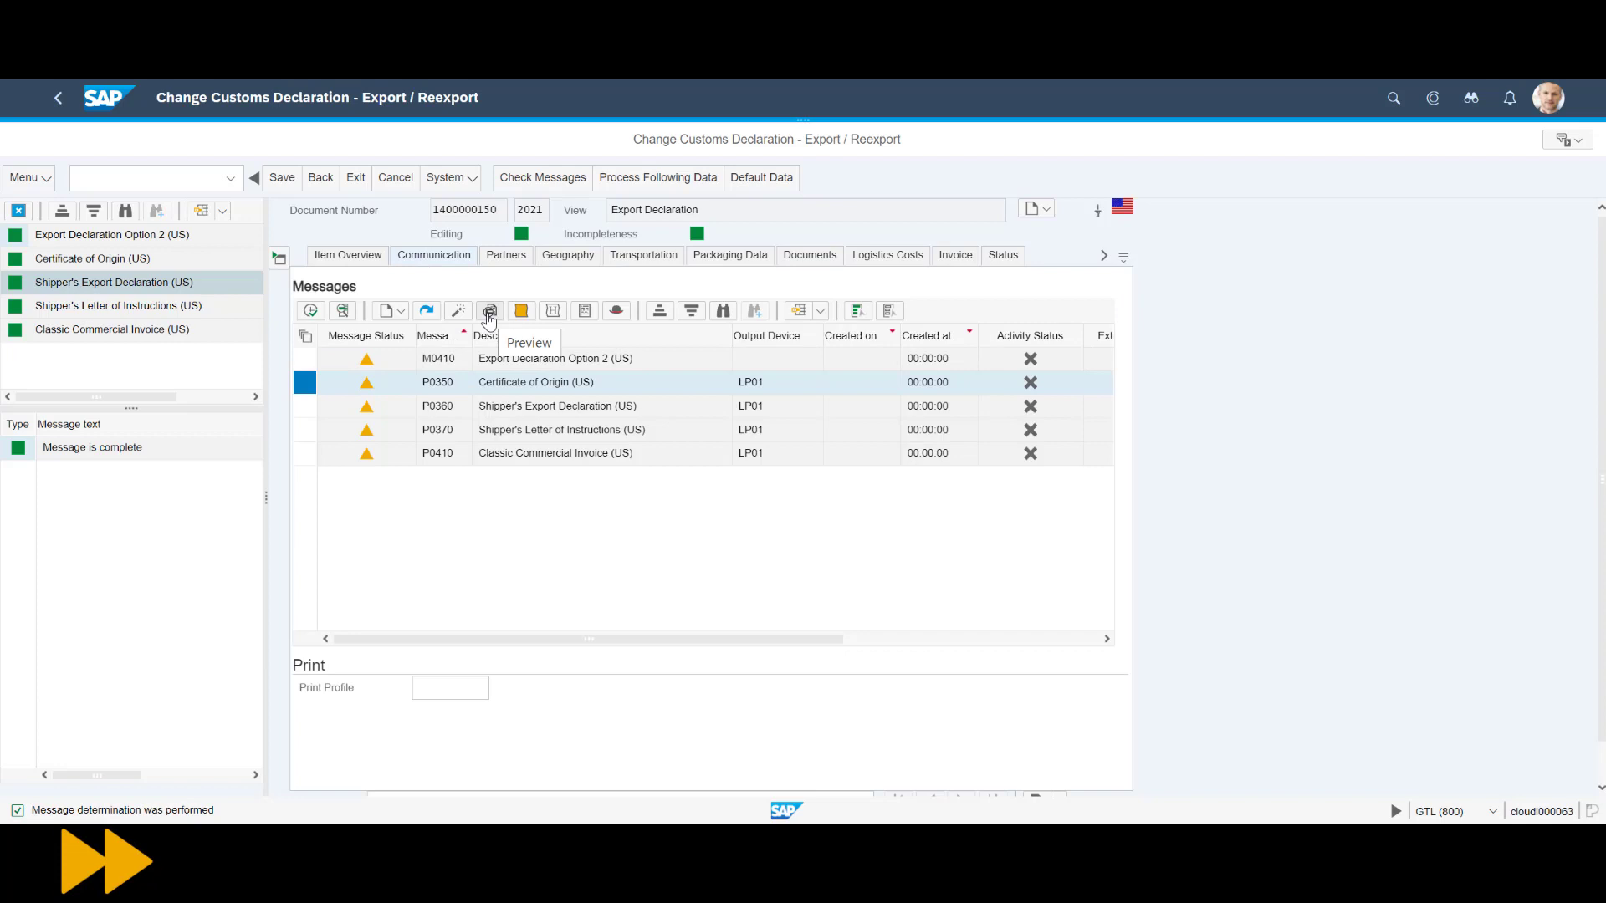
{"action": "left_click", "coordinate": [482, 313]}
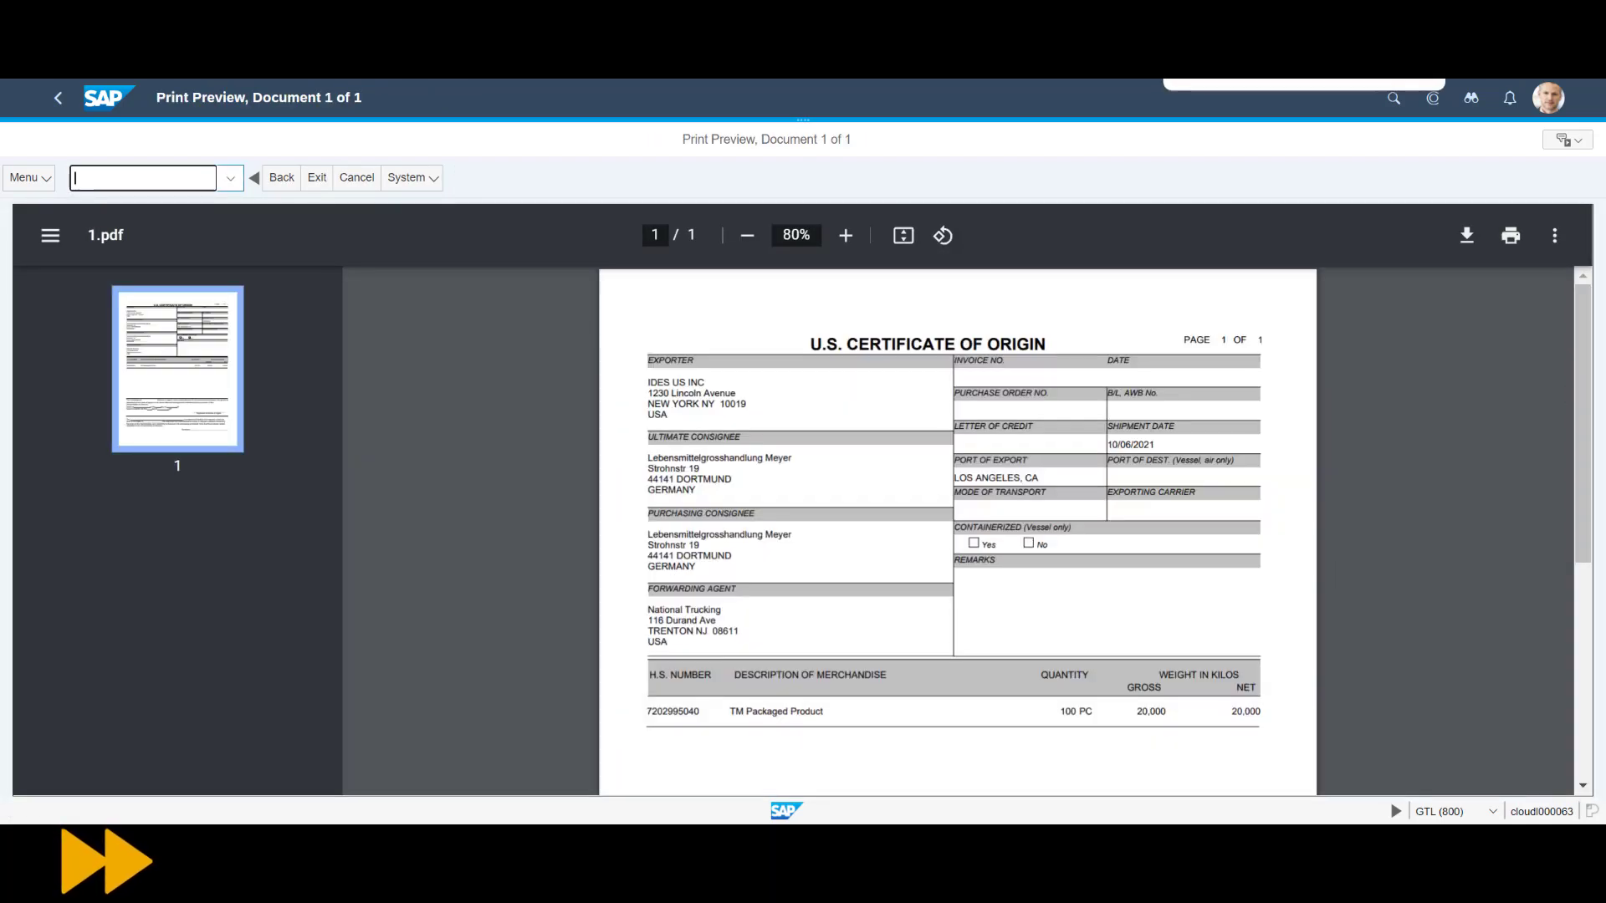
{"action": "left_click", "coordinate": [58, 97]}
{"action": "left_click", "coordinate": [305, 406]}
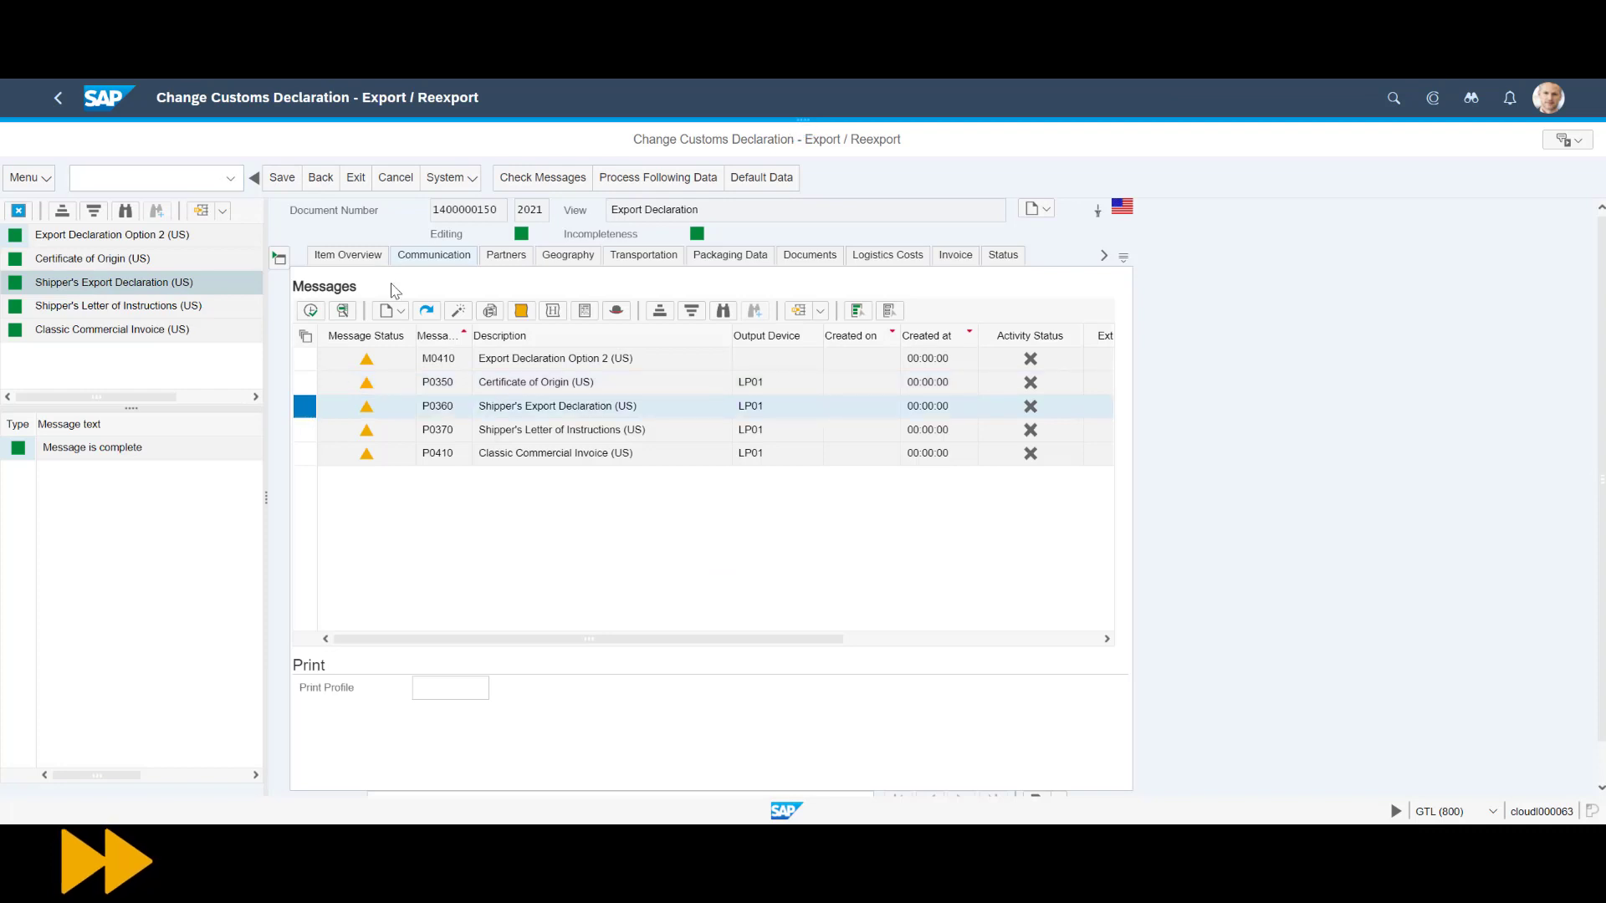
{"action": "left_click", "coordinate": [490, 311]}
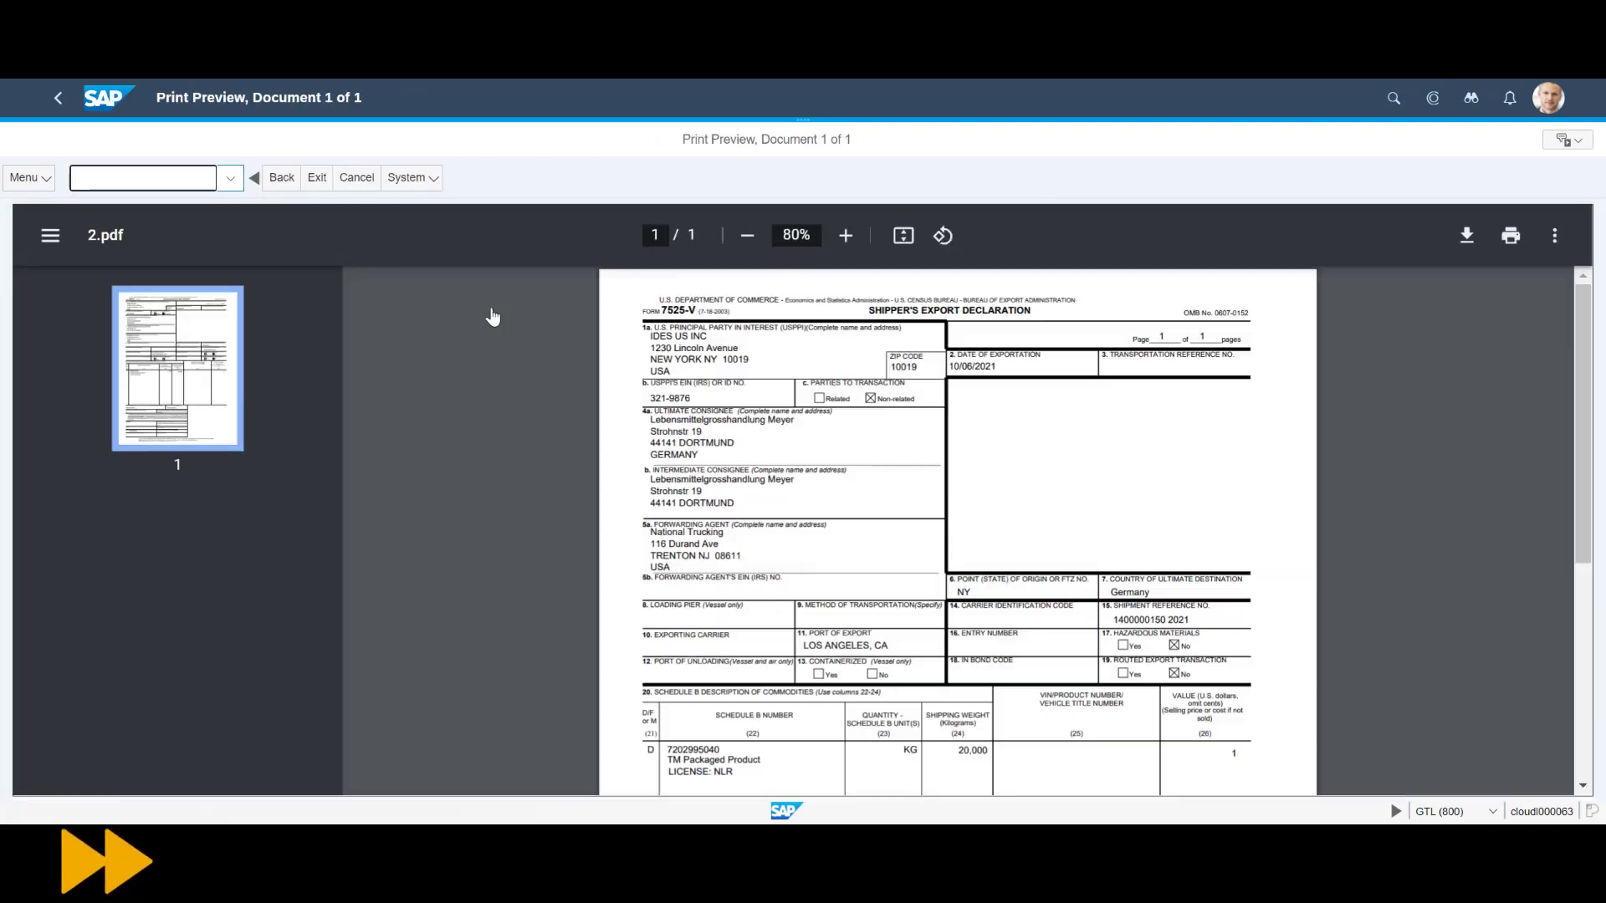
{"action": "left_click", "coordinate": [72, 97]}
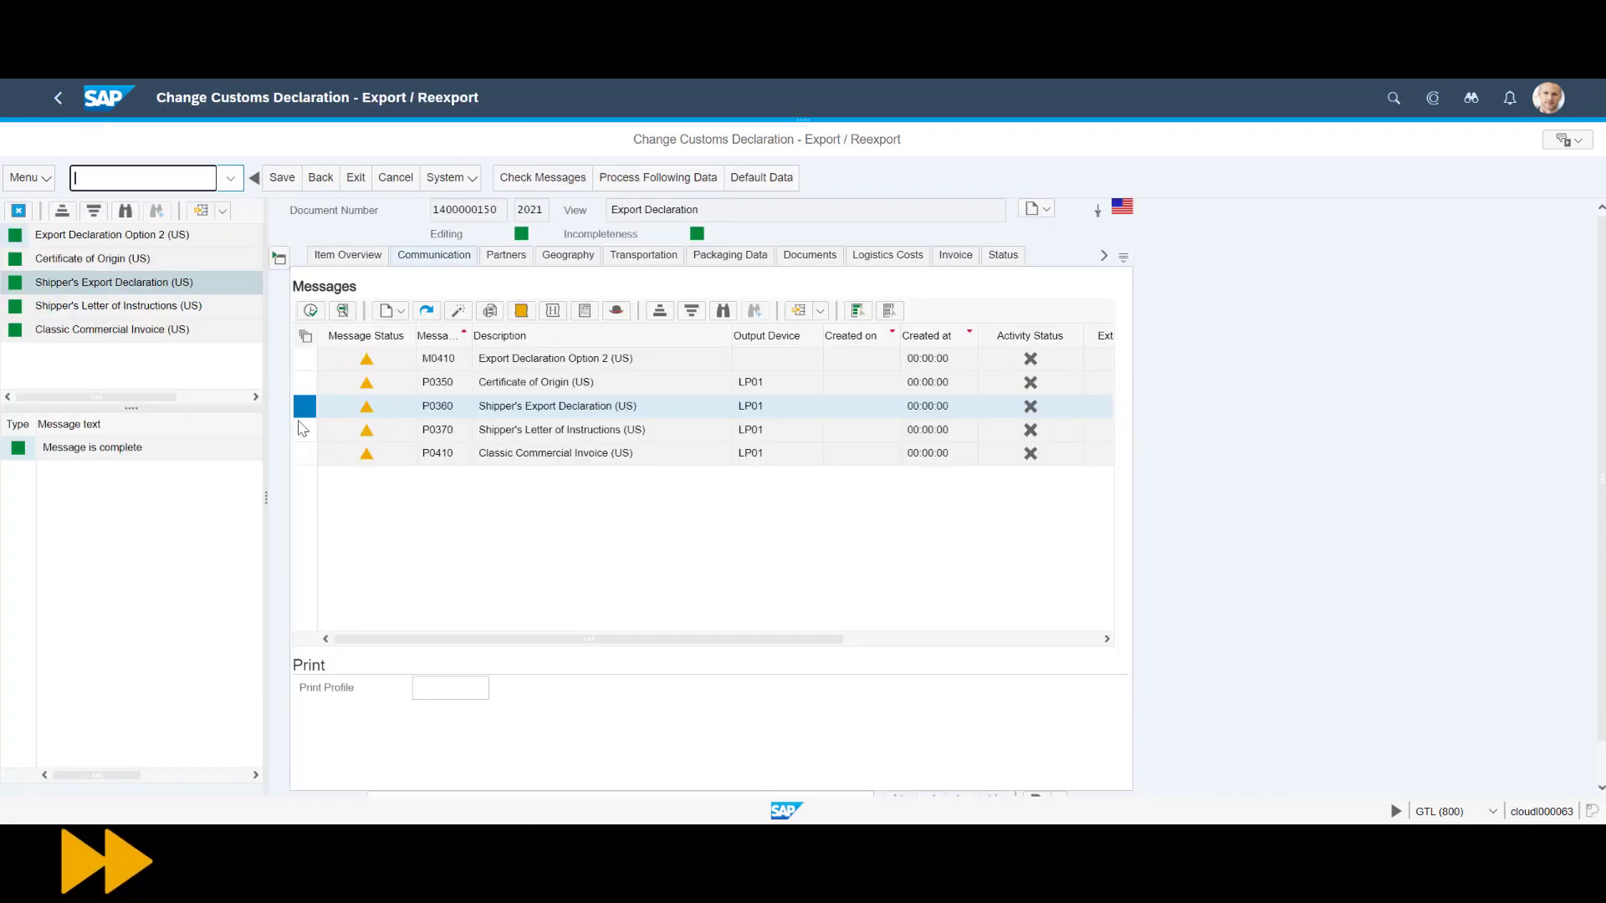
{"action": "left_click", "coordinate": [305, 430]}
{"action": "left_click", "coordinate": [491, 312]}
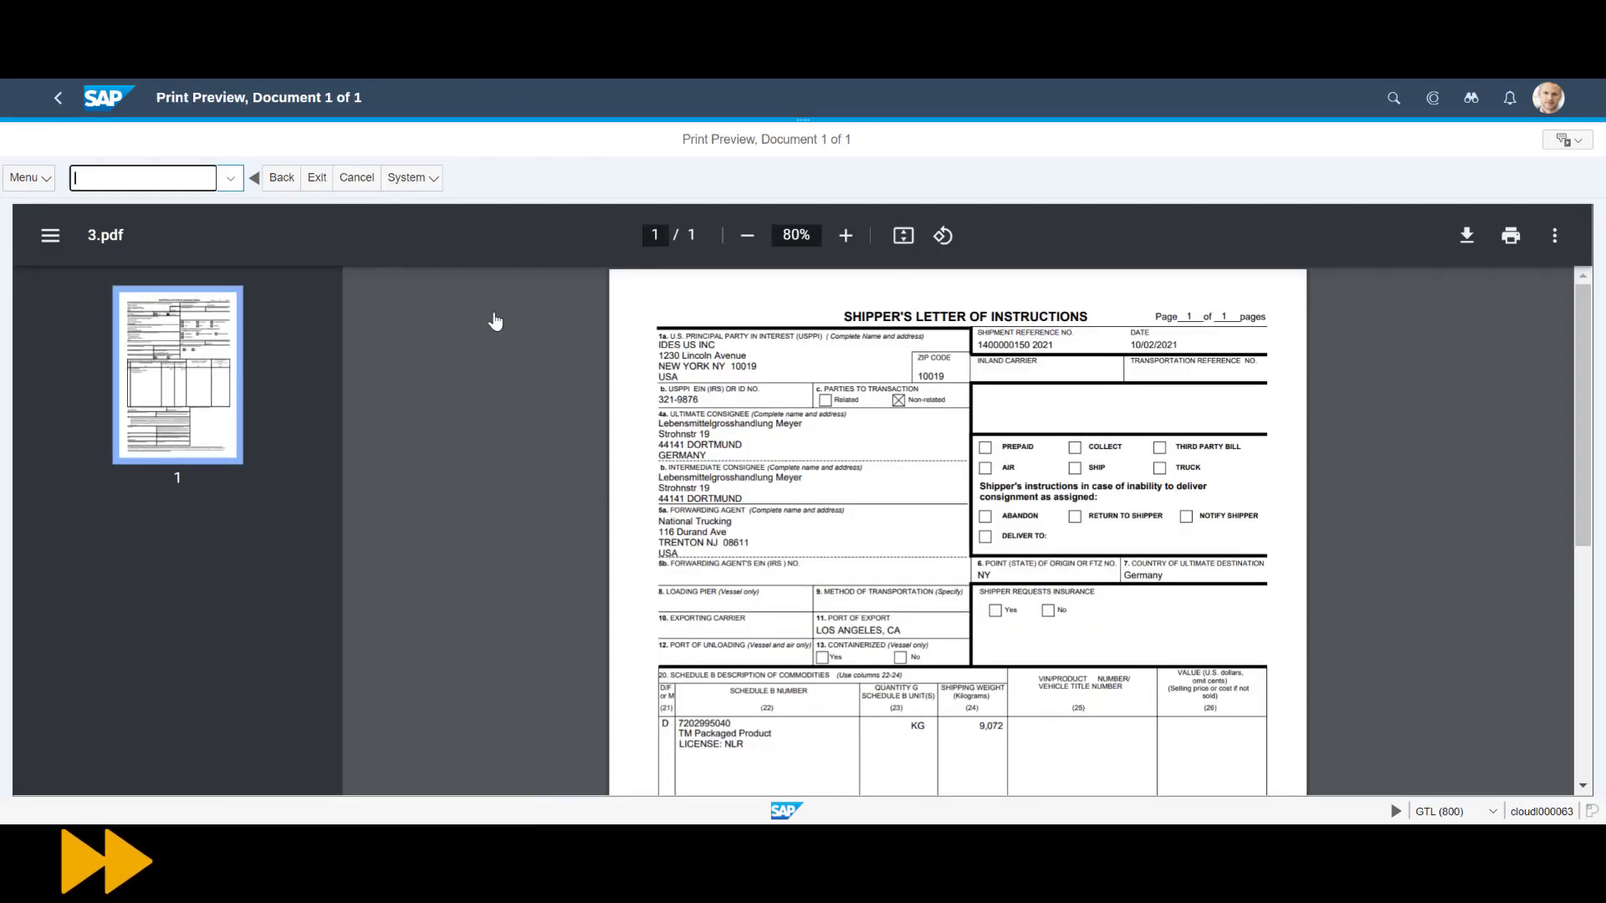
{"action": "left_click", "coordinate": [57, 97]}
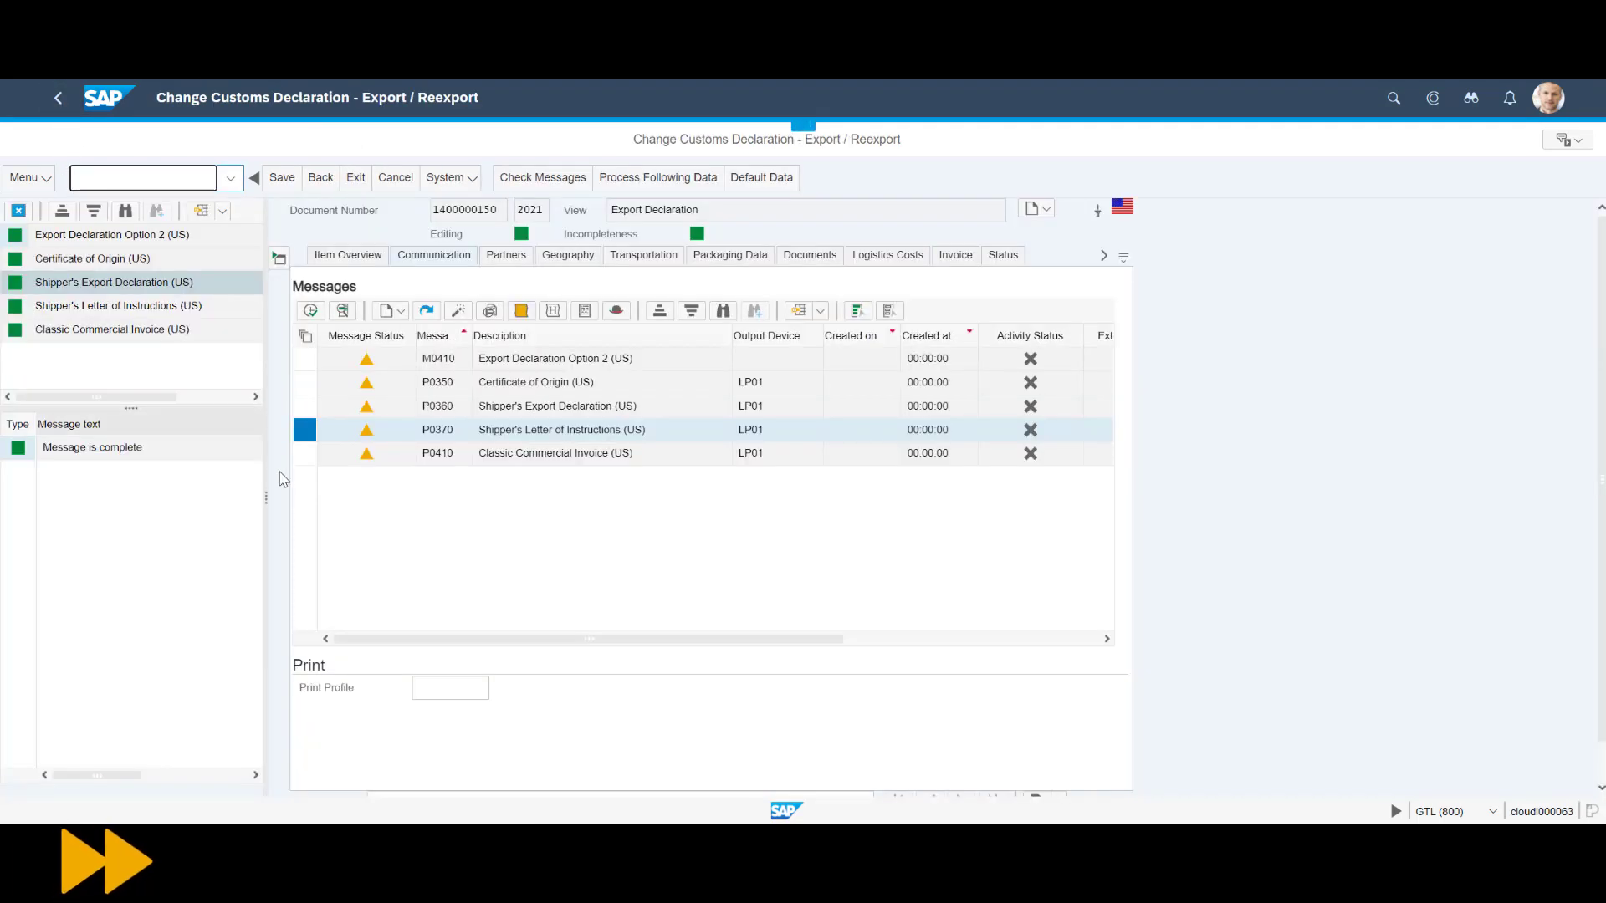
Step: Preview the commercial invoice, then process the outputs so M0410 is sent to customs
{"action": "left_click", "coordinate": [351, 454]}
{"action": "left_click", "coordinate": [490, 311]}
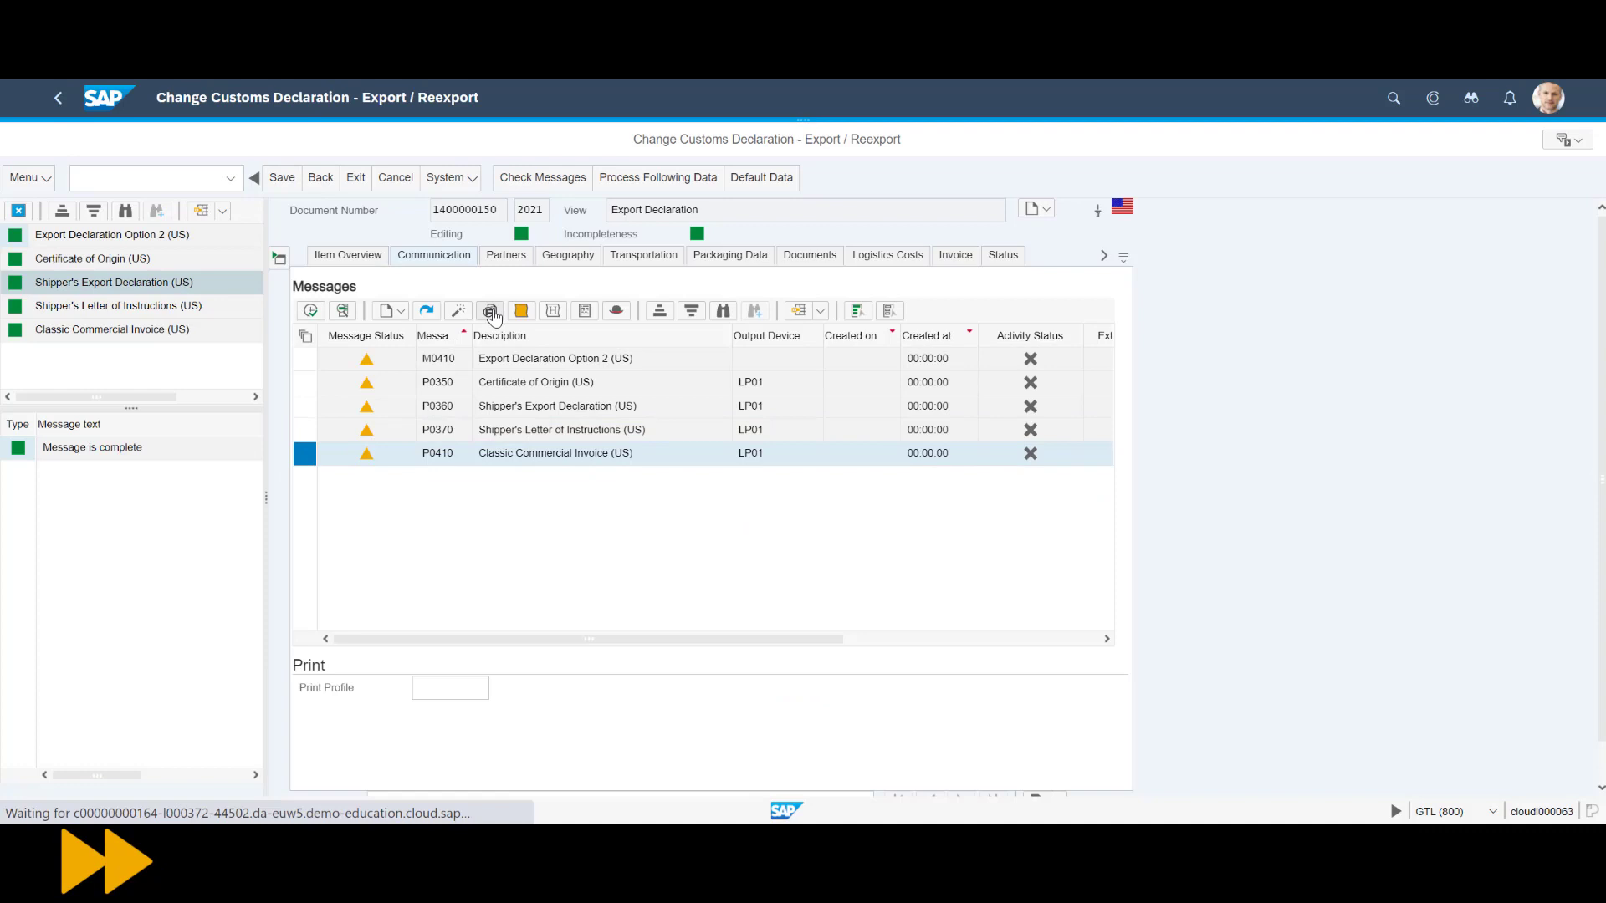
{"action": "left_click", "coordinate": [56, 98]}
{"action": "left_click", "coordinate": [311, 311]}
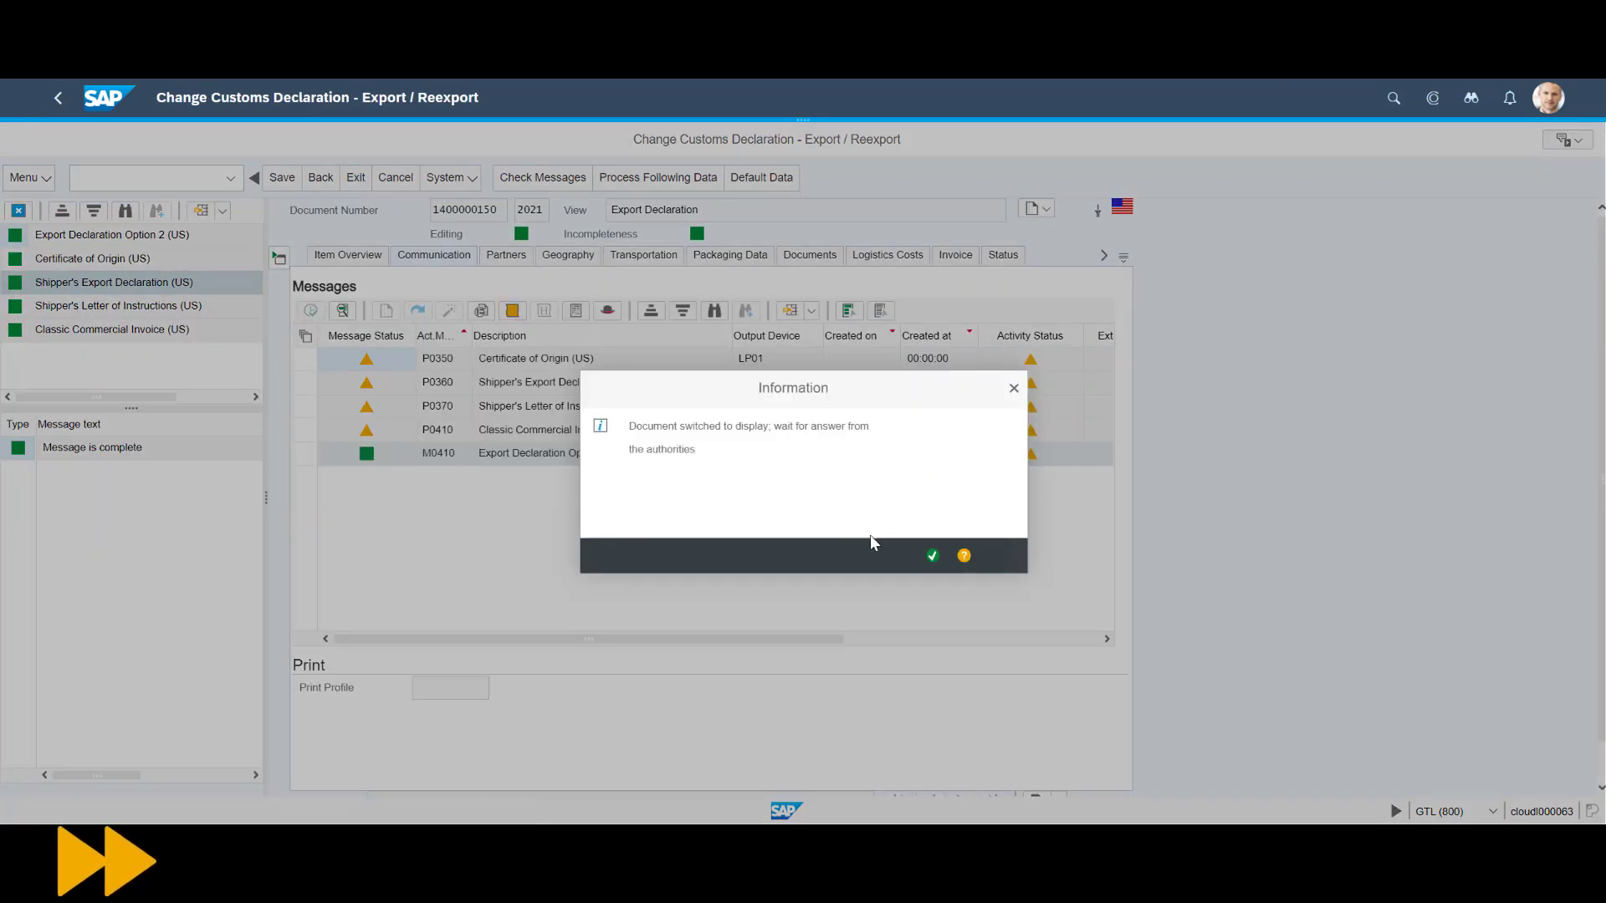
{"action": "left_click", "coordinate": [934, 559]}
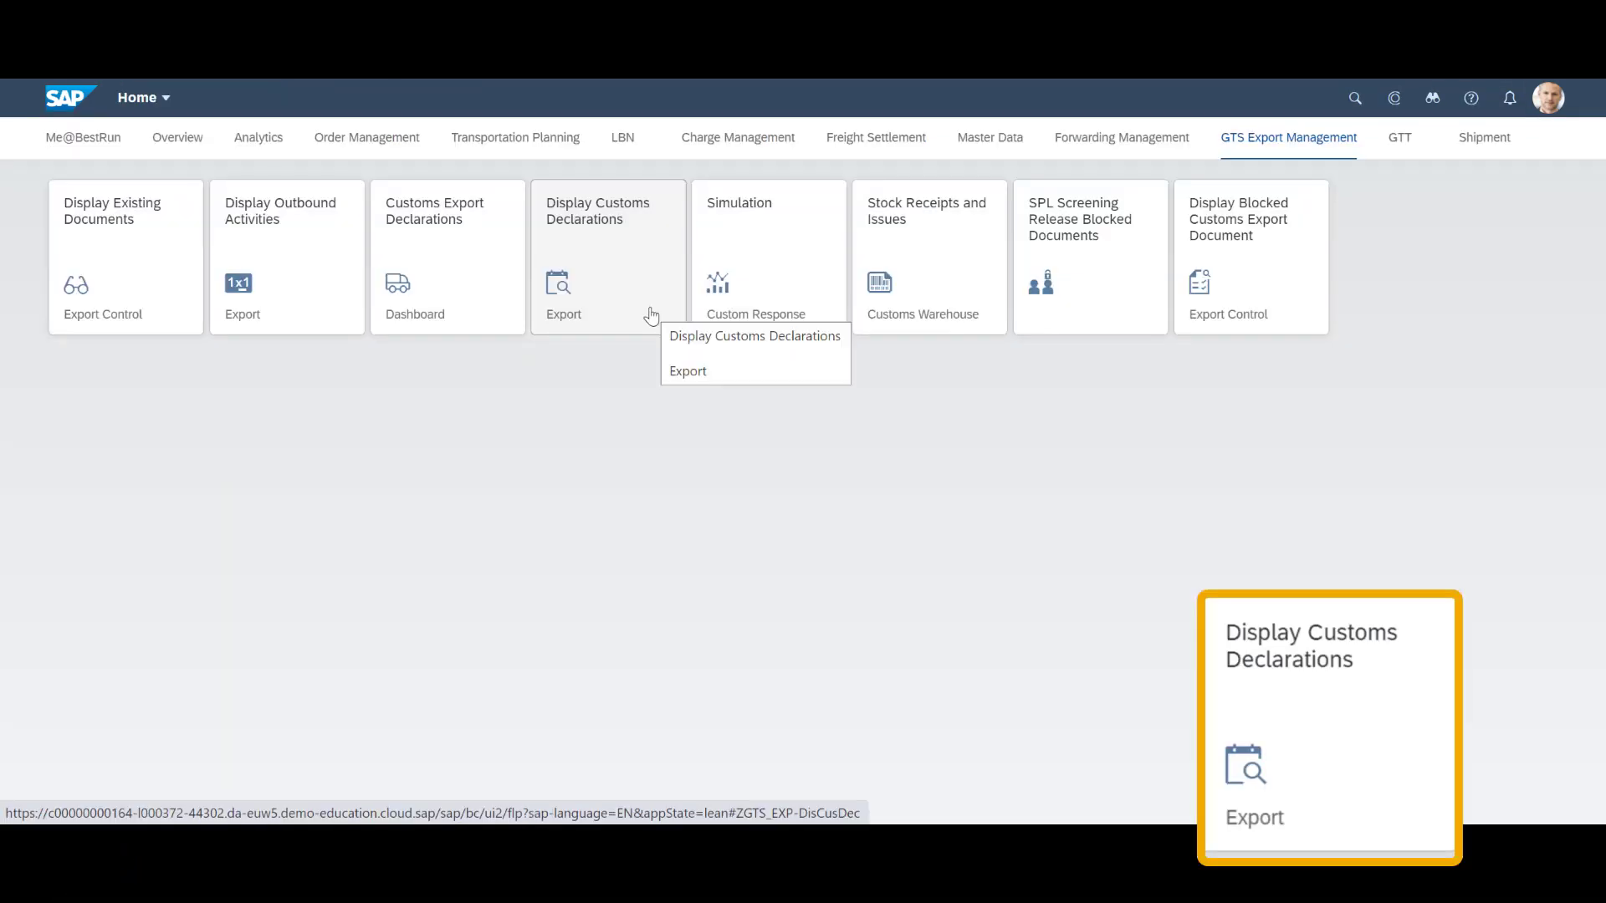
Step: Search export customs declarations for FTO_US_001 created today
{"action": "left_click", "coordinate": [651, 315]}
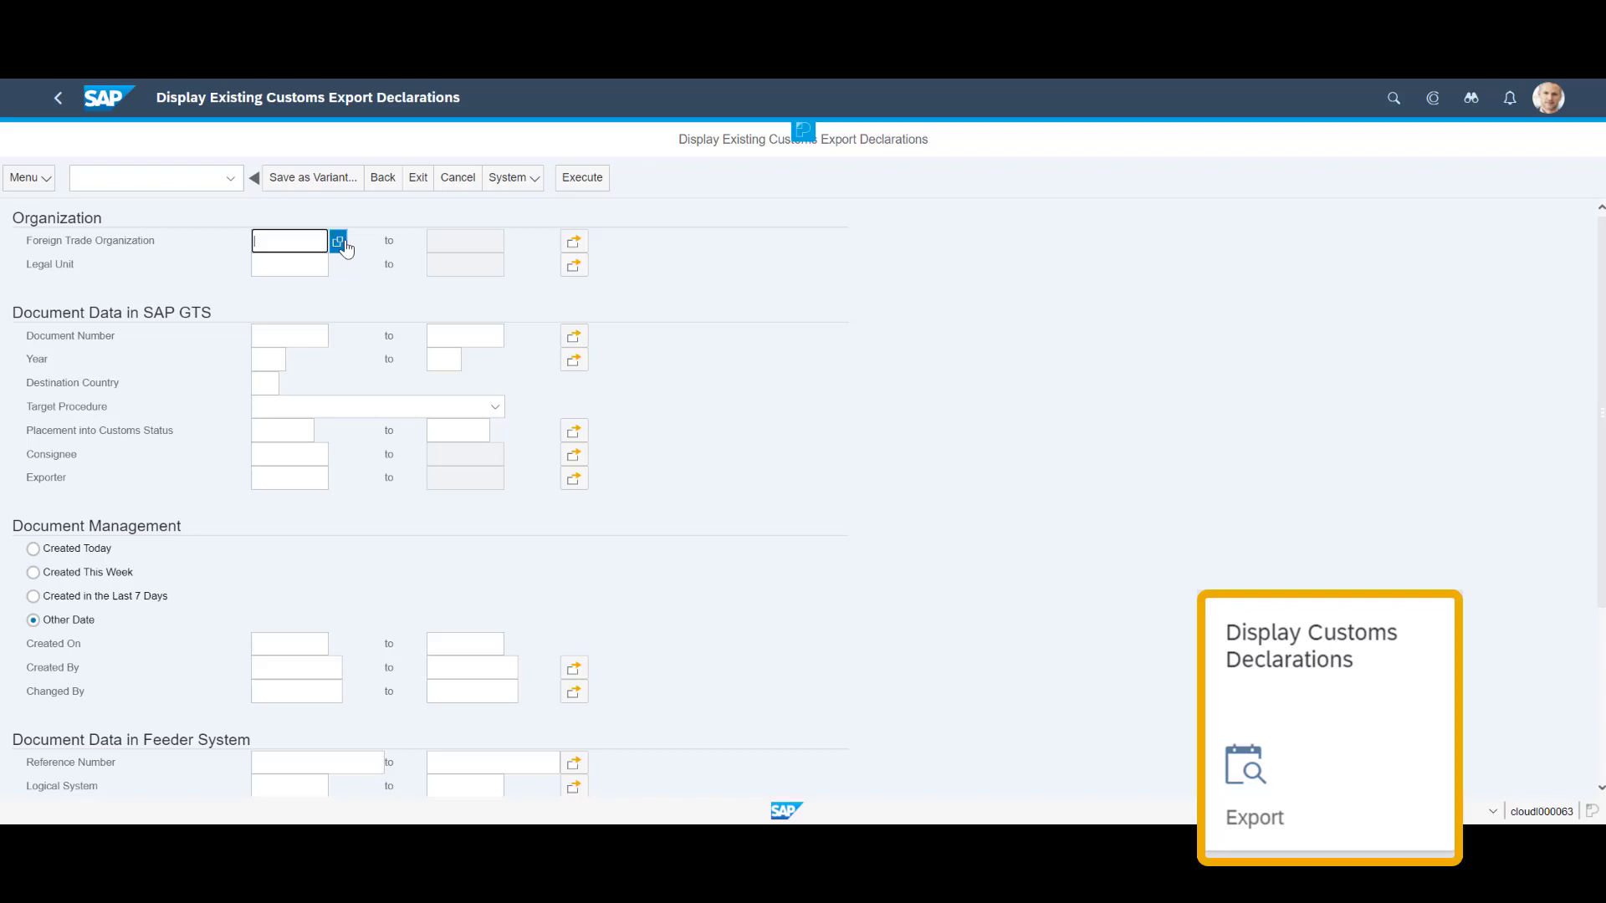
{"action": "left_click", "coordinate": [337, 242]}
{"action": "left_click", "coordinate": [512, 661]}
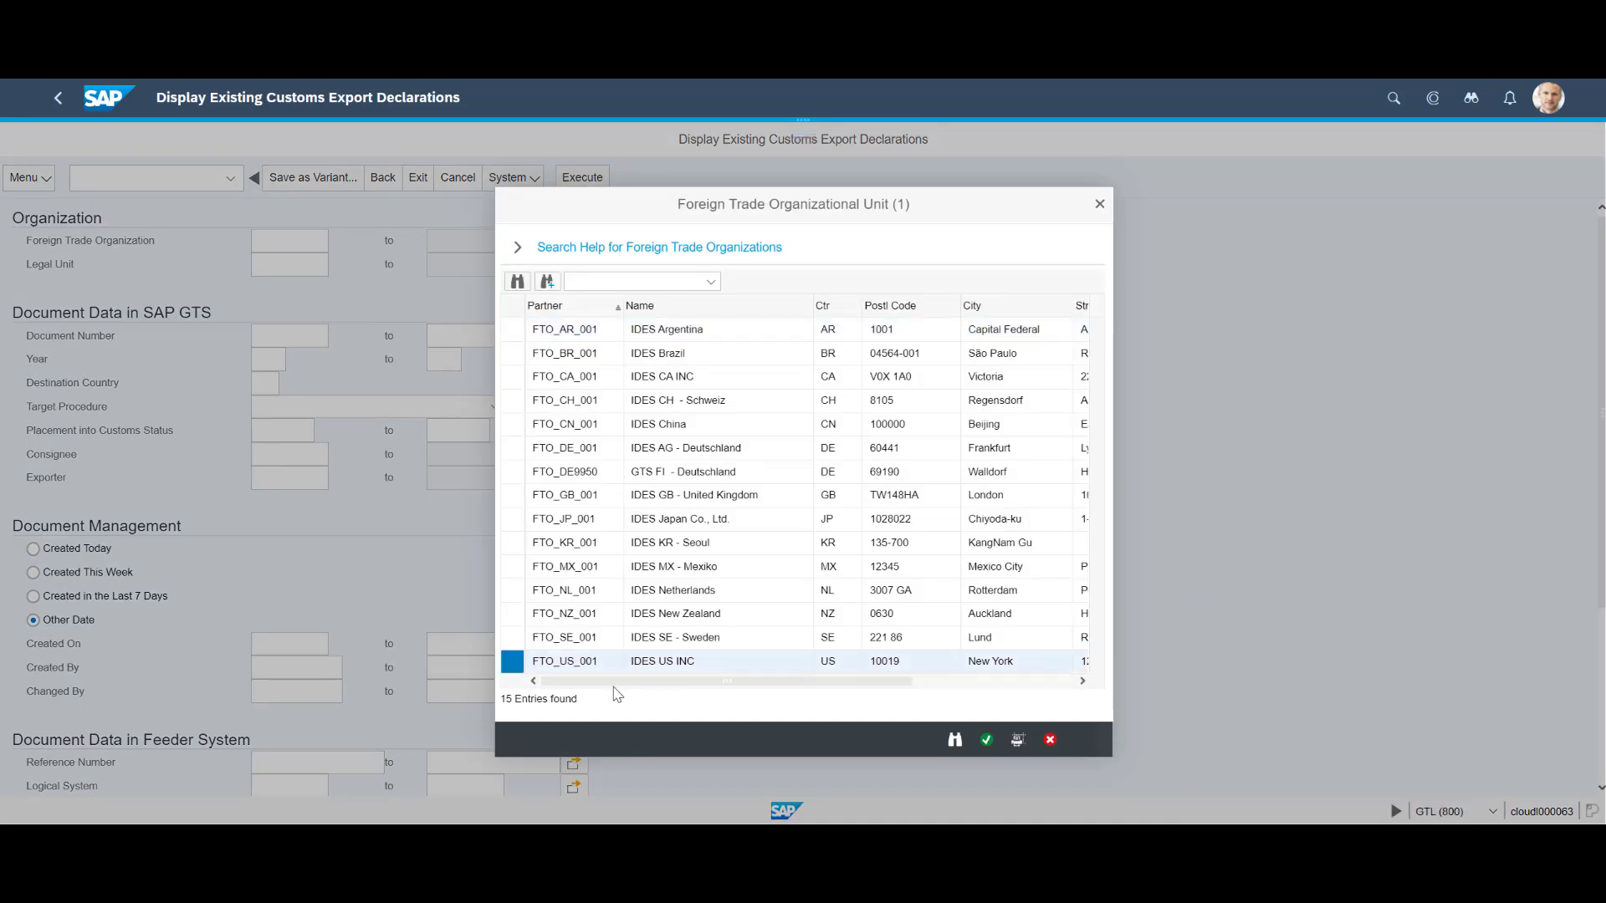
{"action": "left_click", "coordinate": [986, 740]}
{"action": "left_click", "coordinate": [33, 549]}
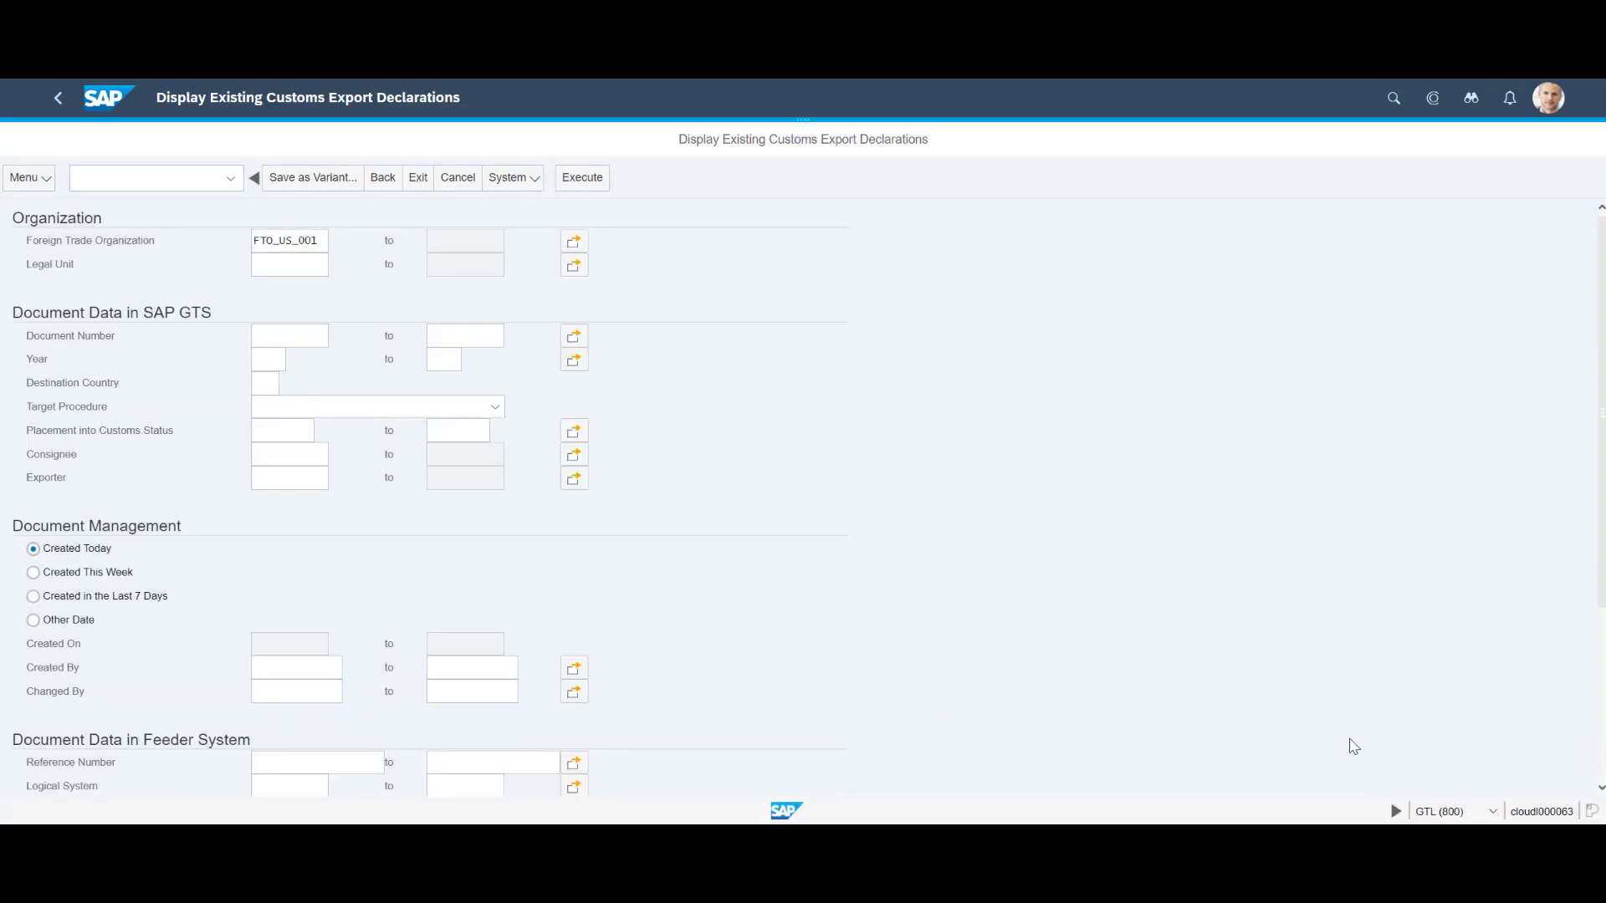
{"action": "left_click", "coordinate": [599, 188]}
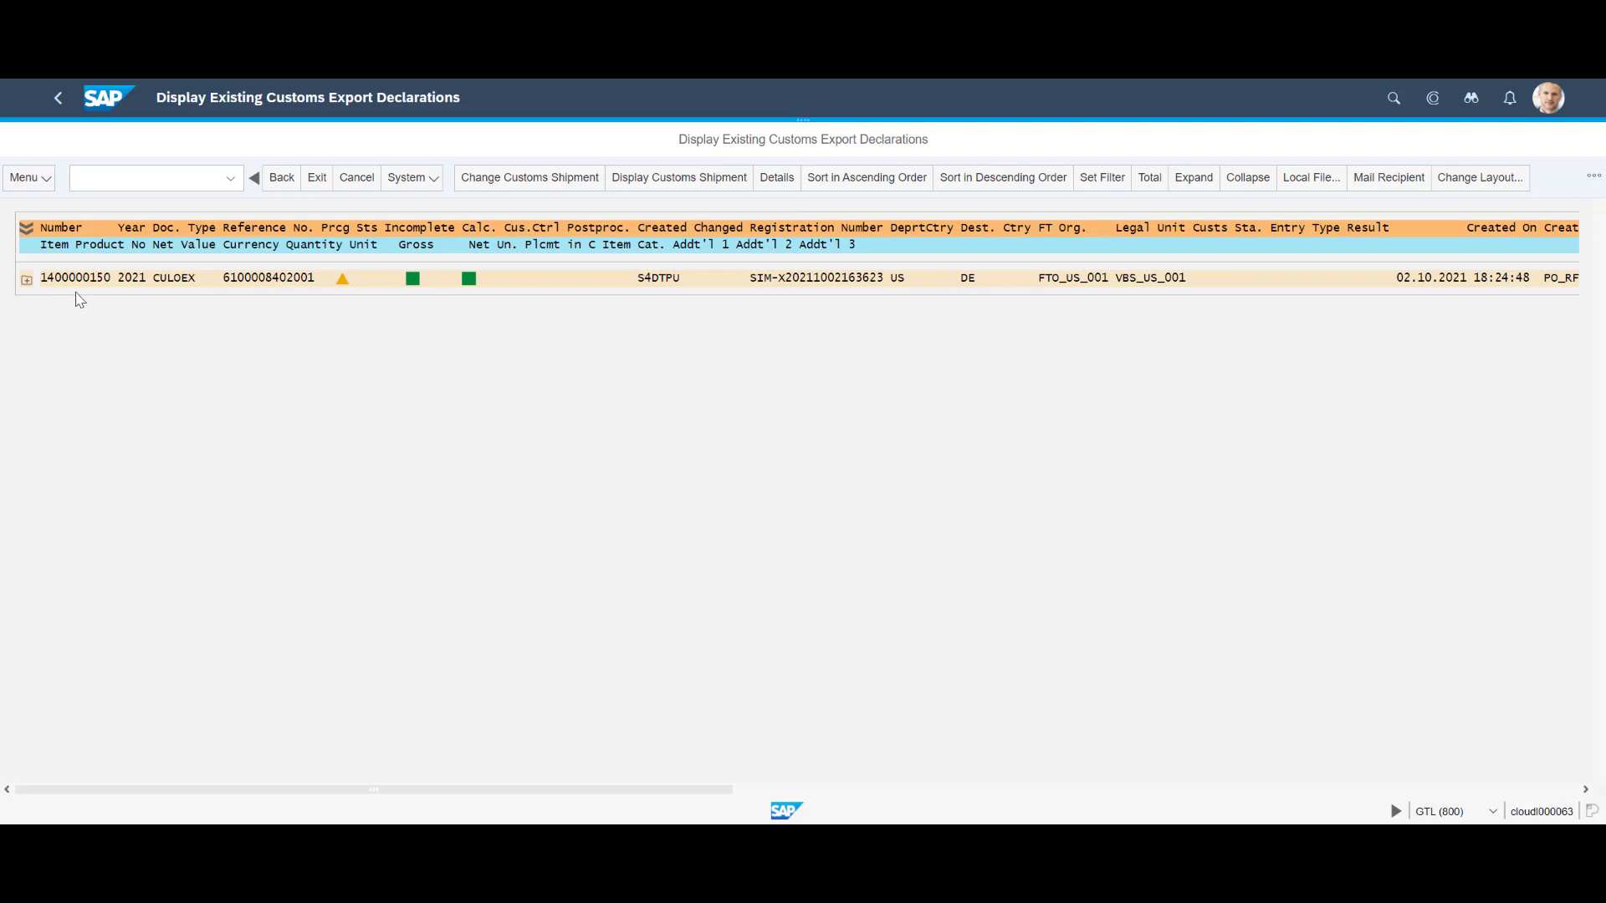
{"action": "left_click", "coordinate": [26, 280]}
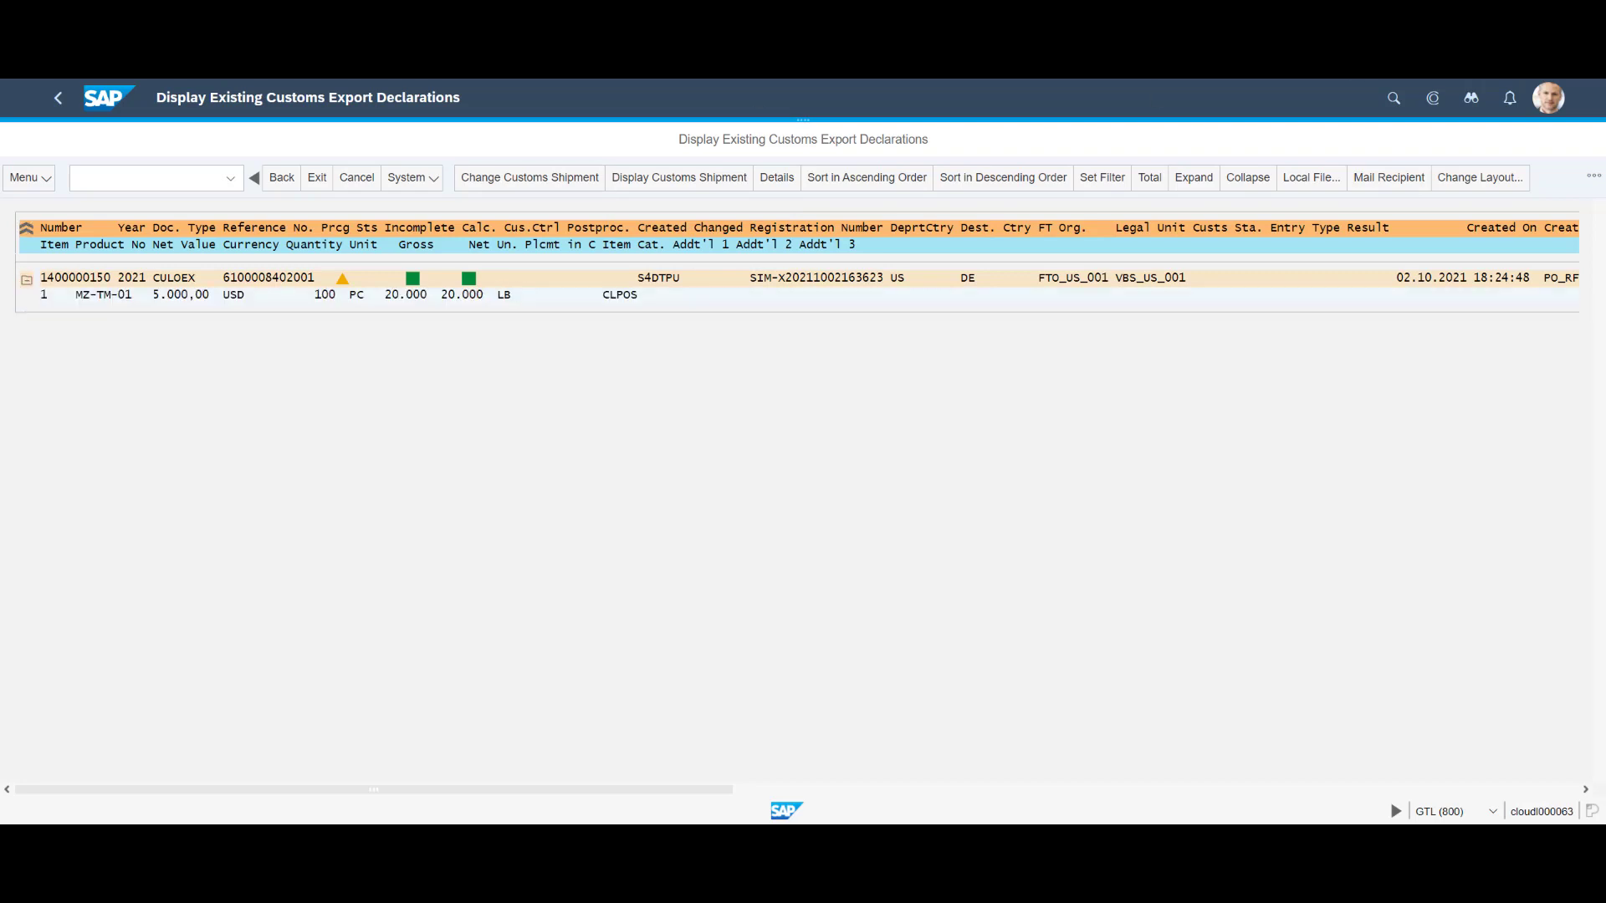
{"action": "left_click", "coordinate": [55, 280]}
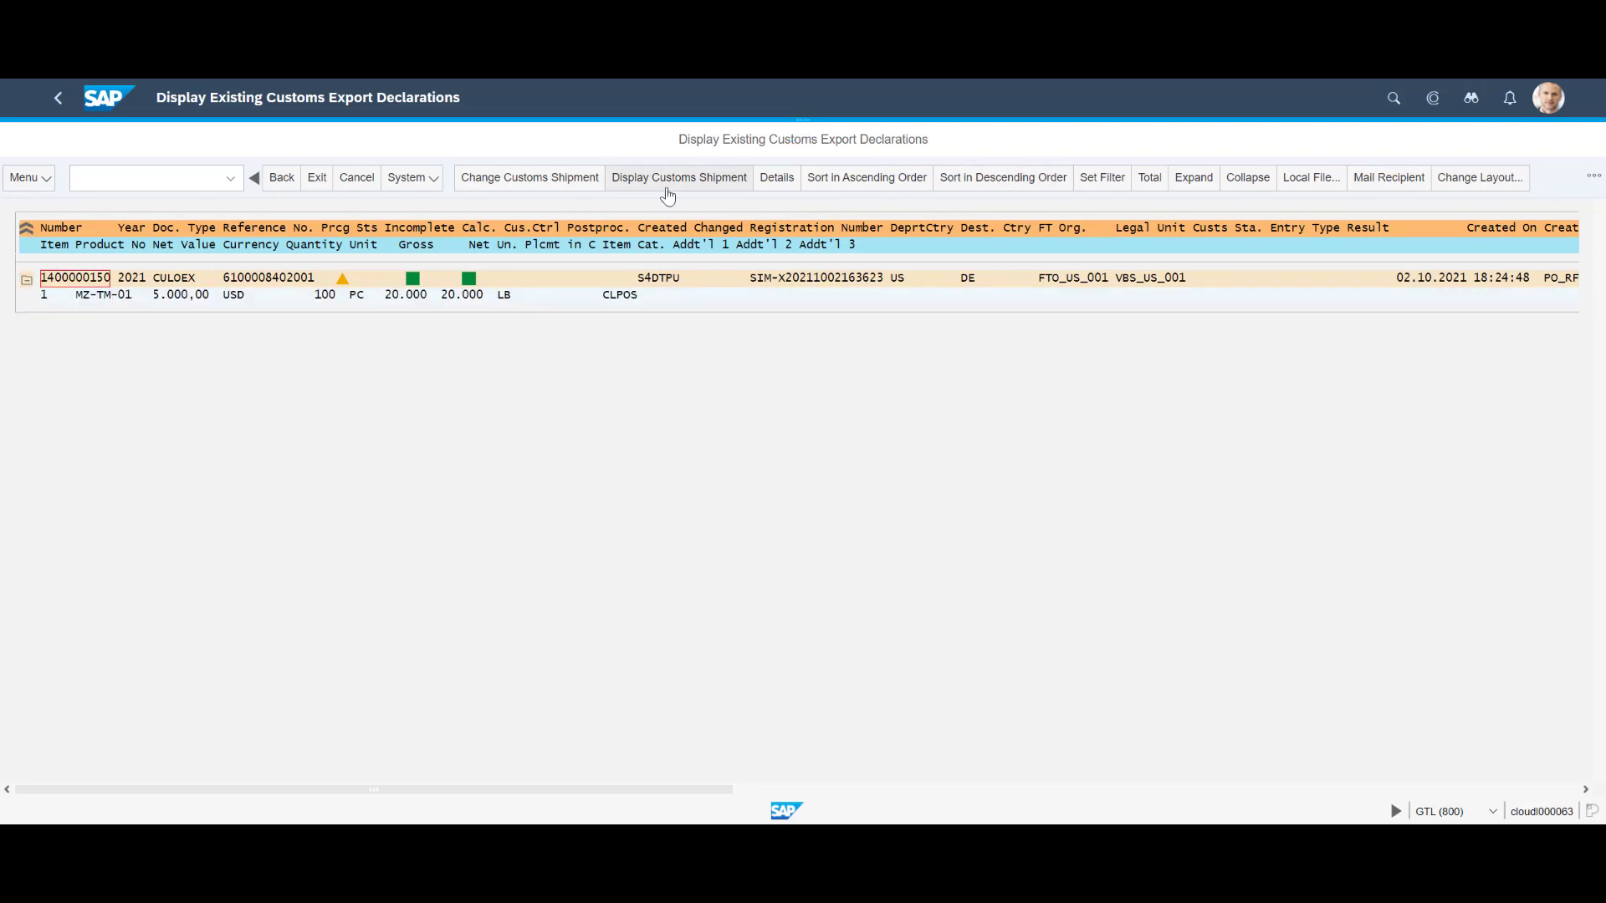
{"action": "left_click", "coordinate": [542, 186]}
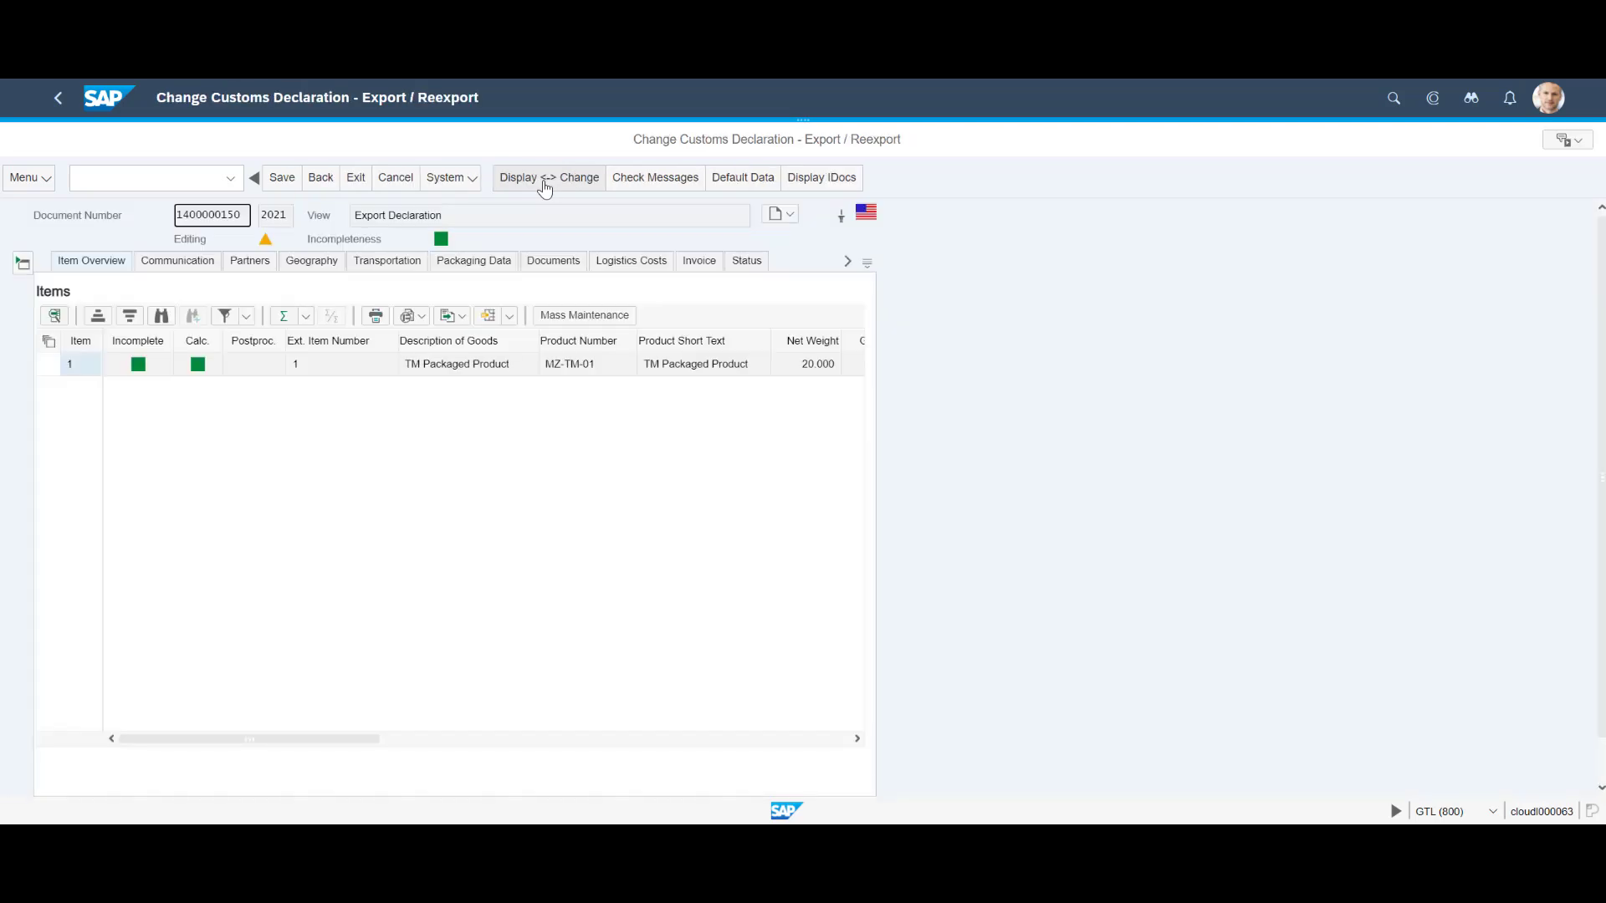
{"action": "left_click", "coordinate": [192, 262]}
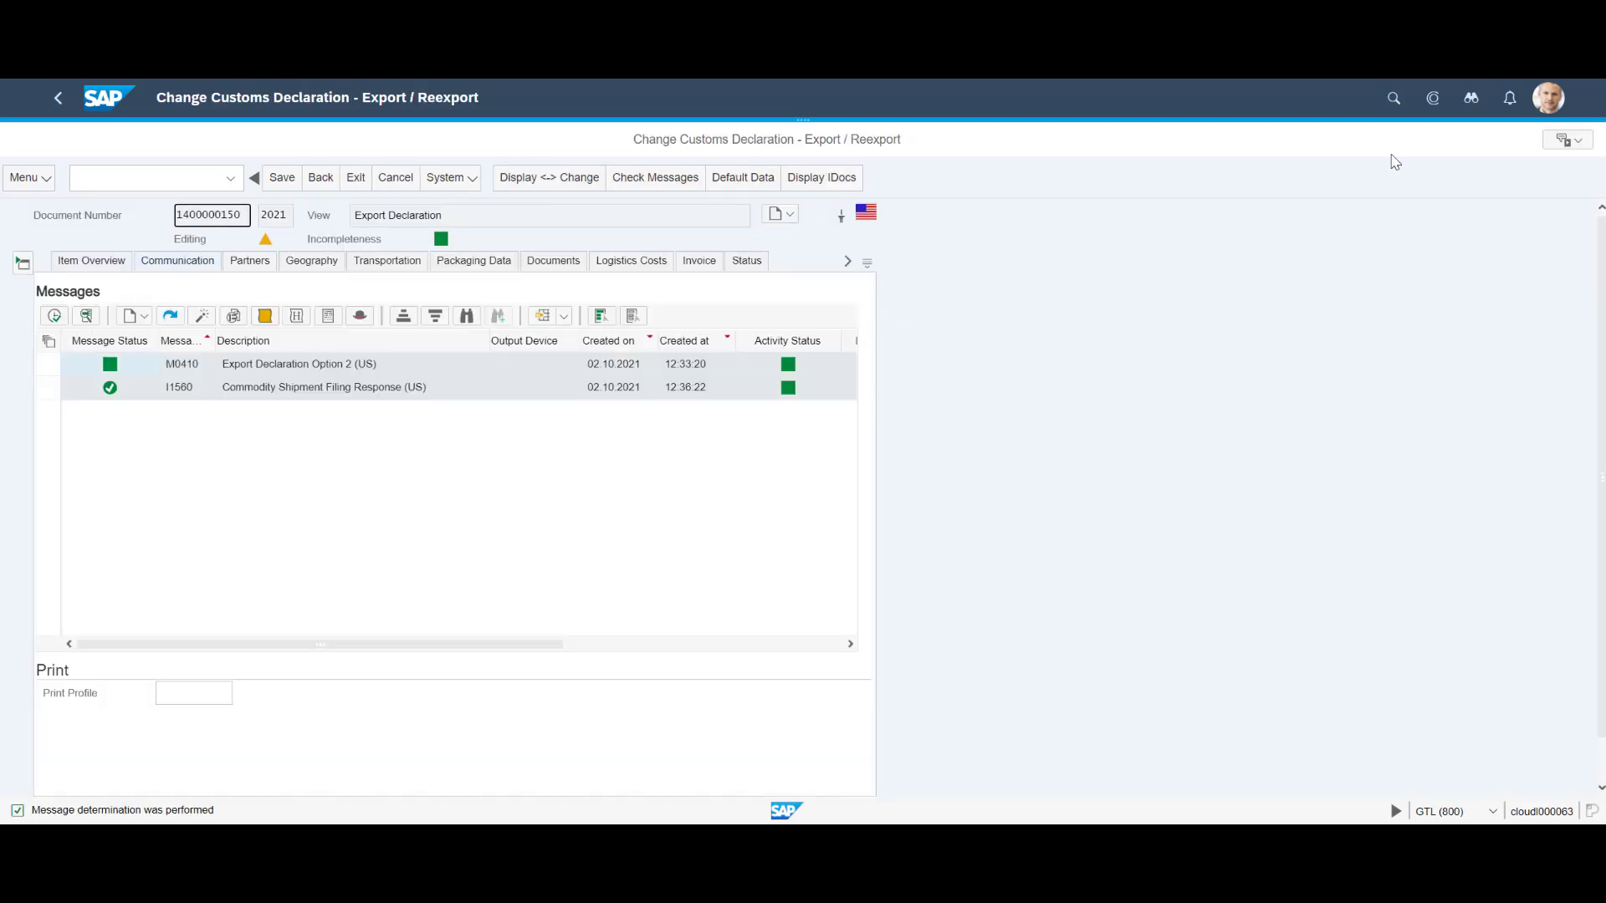
{"action": "left_click", "coordinate": [47, 179]}
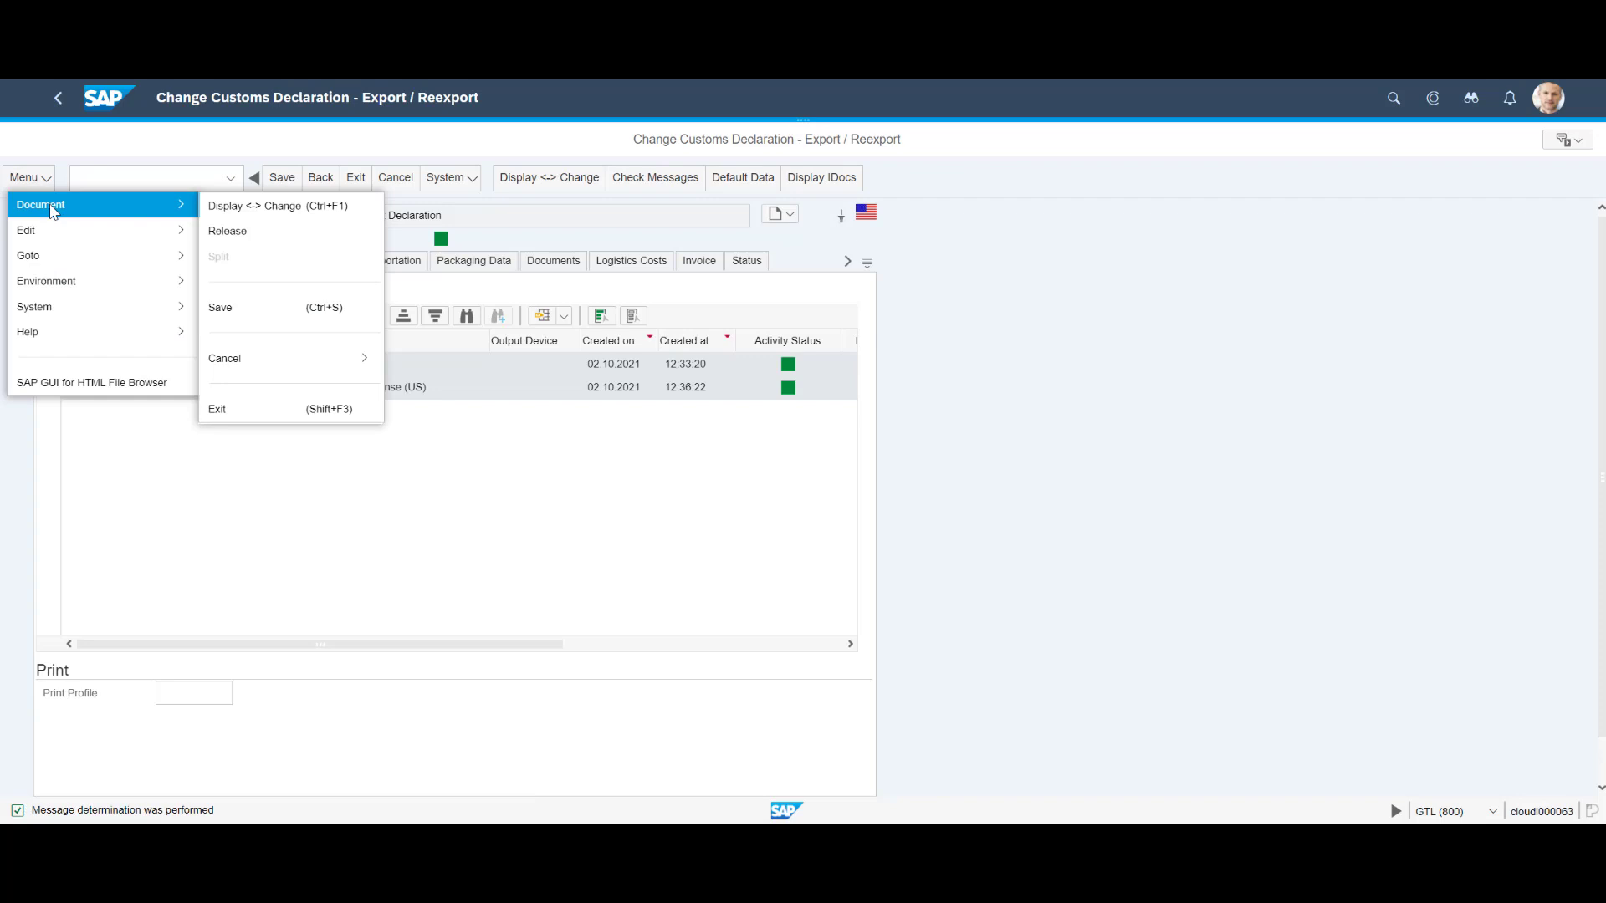
{"action": "mouse_move", "coordinate": [51, 205]}
{"action": "left_click", "coordinate": [238, 241]}
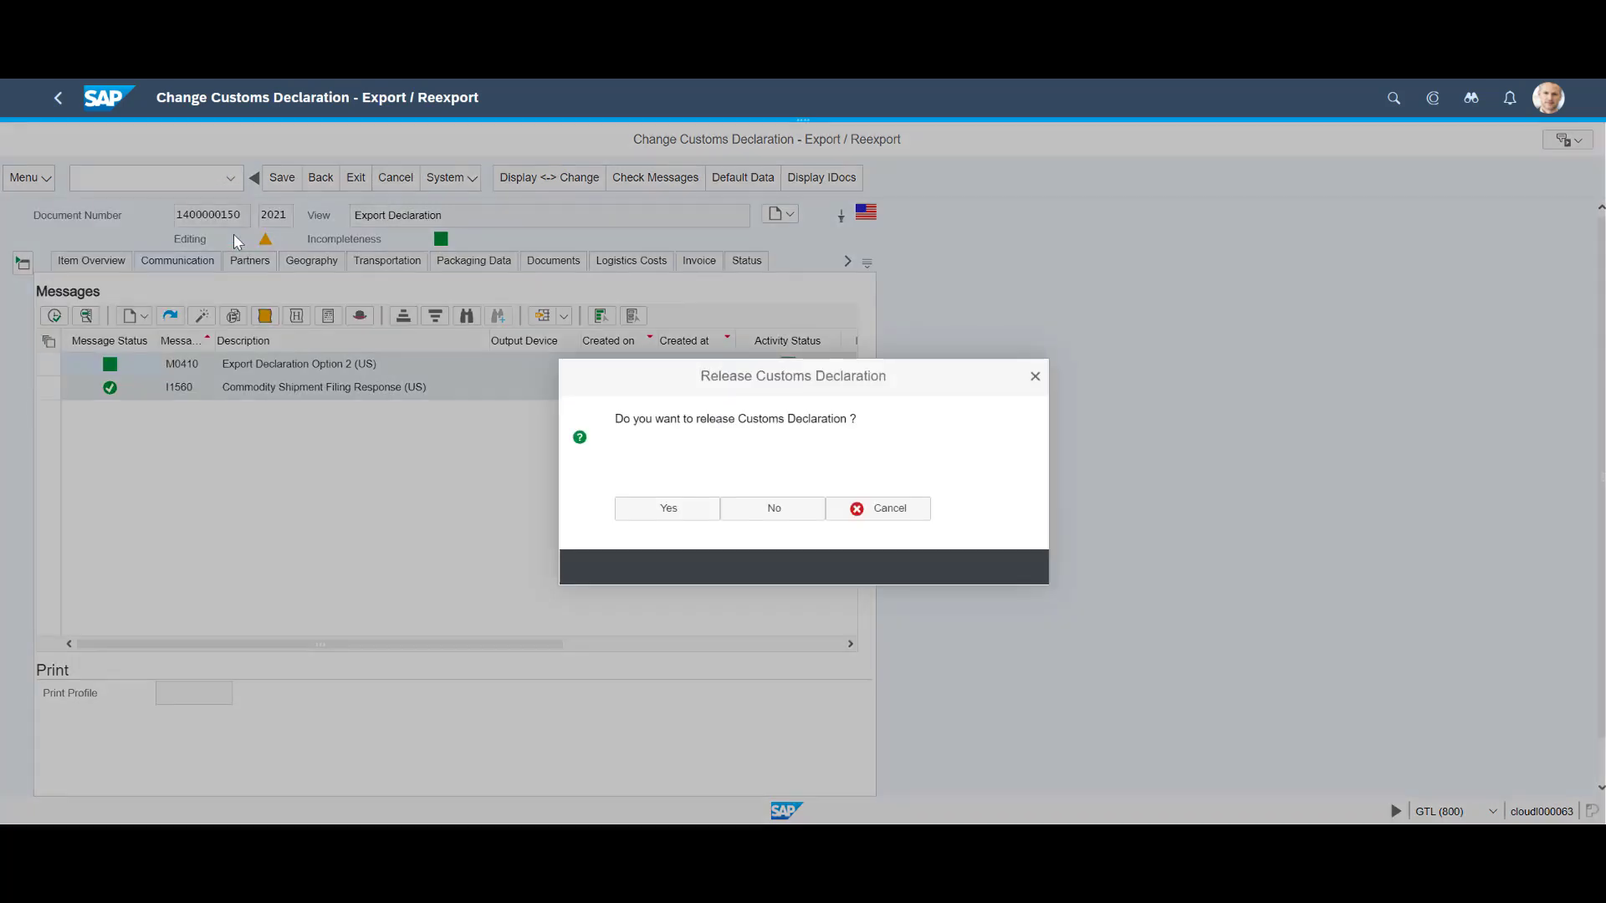
{"action": "left_click", "coordinate": [667, 506]}
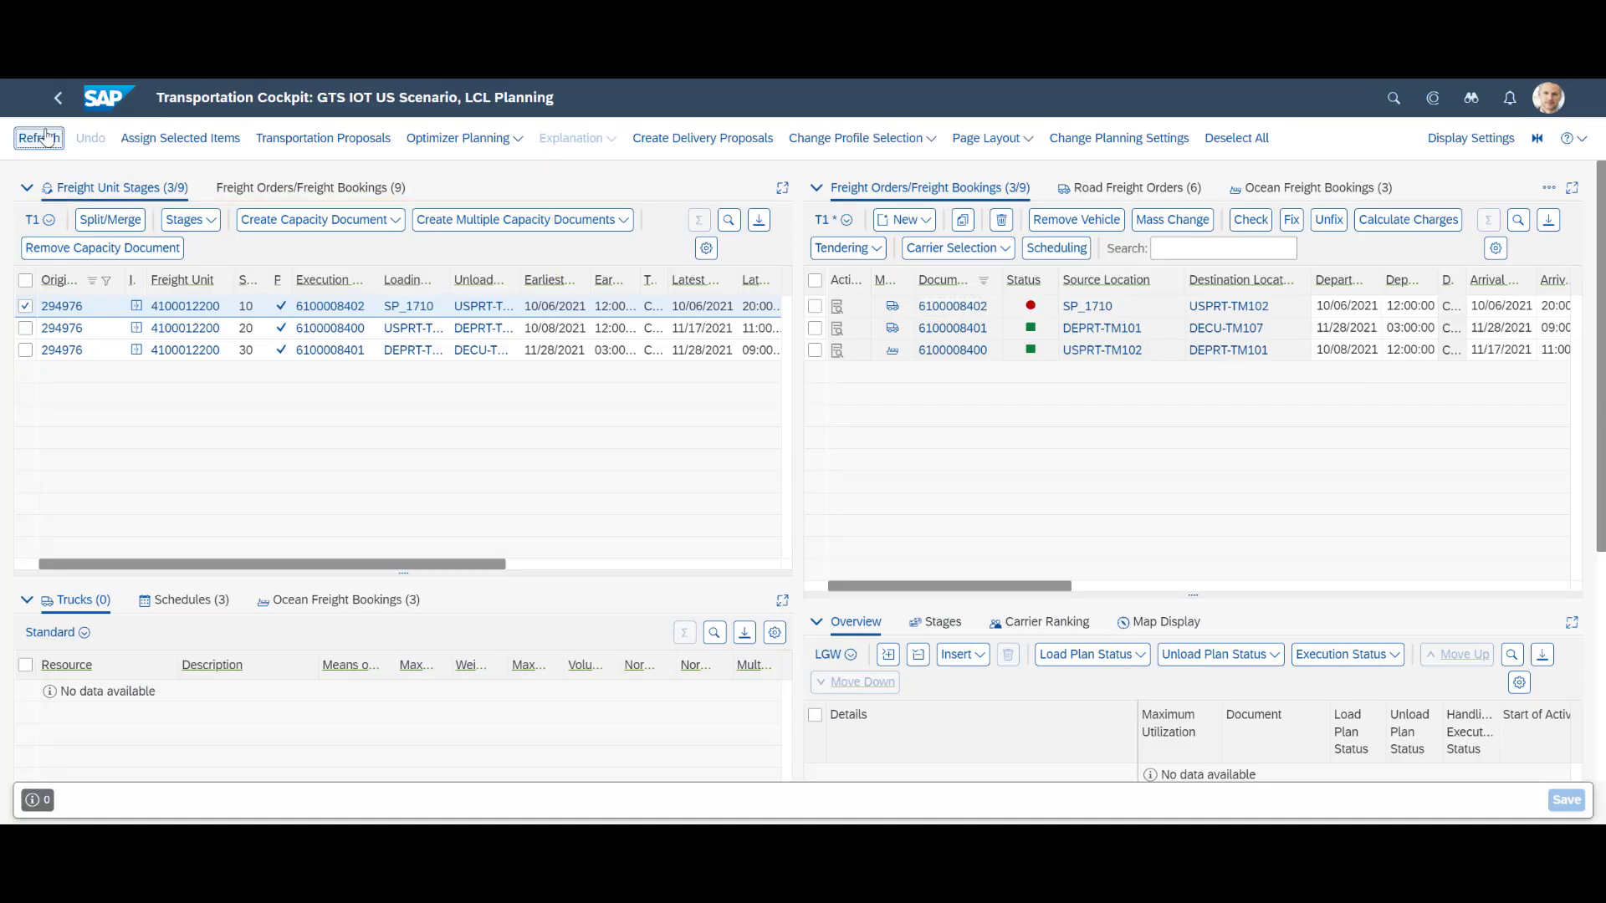
Step: Refresh the Transportation Cockpit and scroll down to the ocean booking's execution events
{"action": "left_click", "coordinate": [46, 137]}
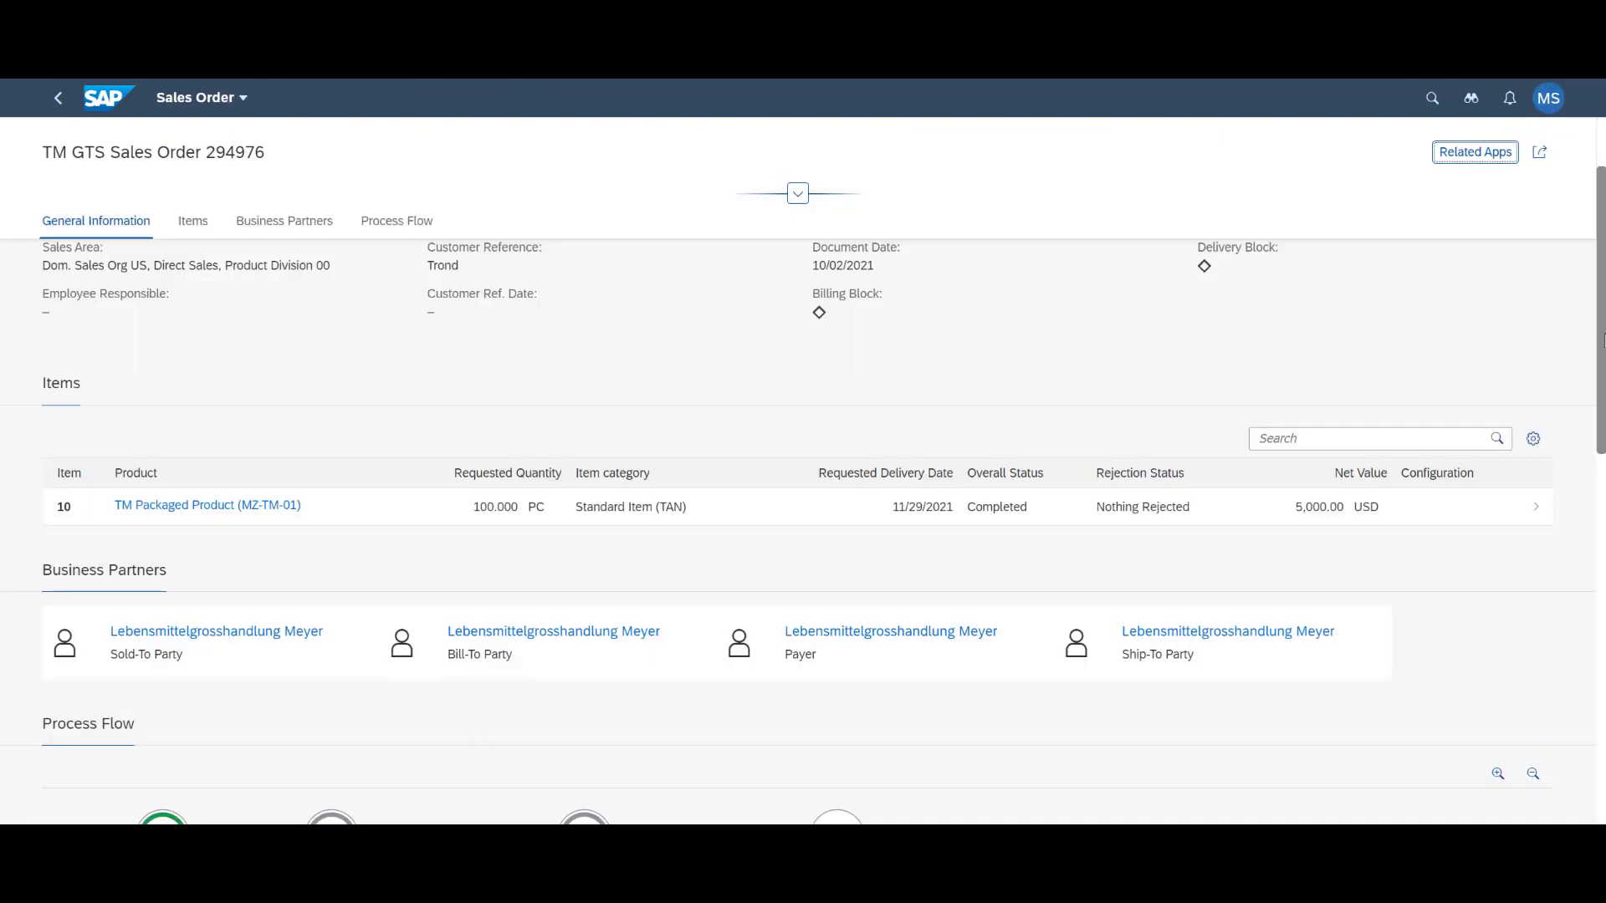
{"action": "scroll", "coordinate": [1580, 544], "scroll_direction": "down", "scroll_amount": 5}
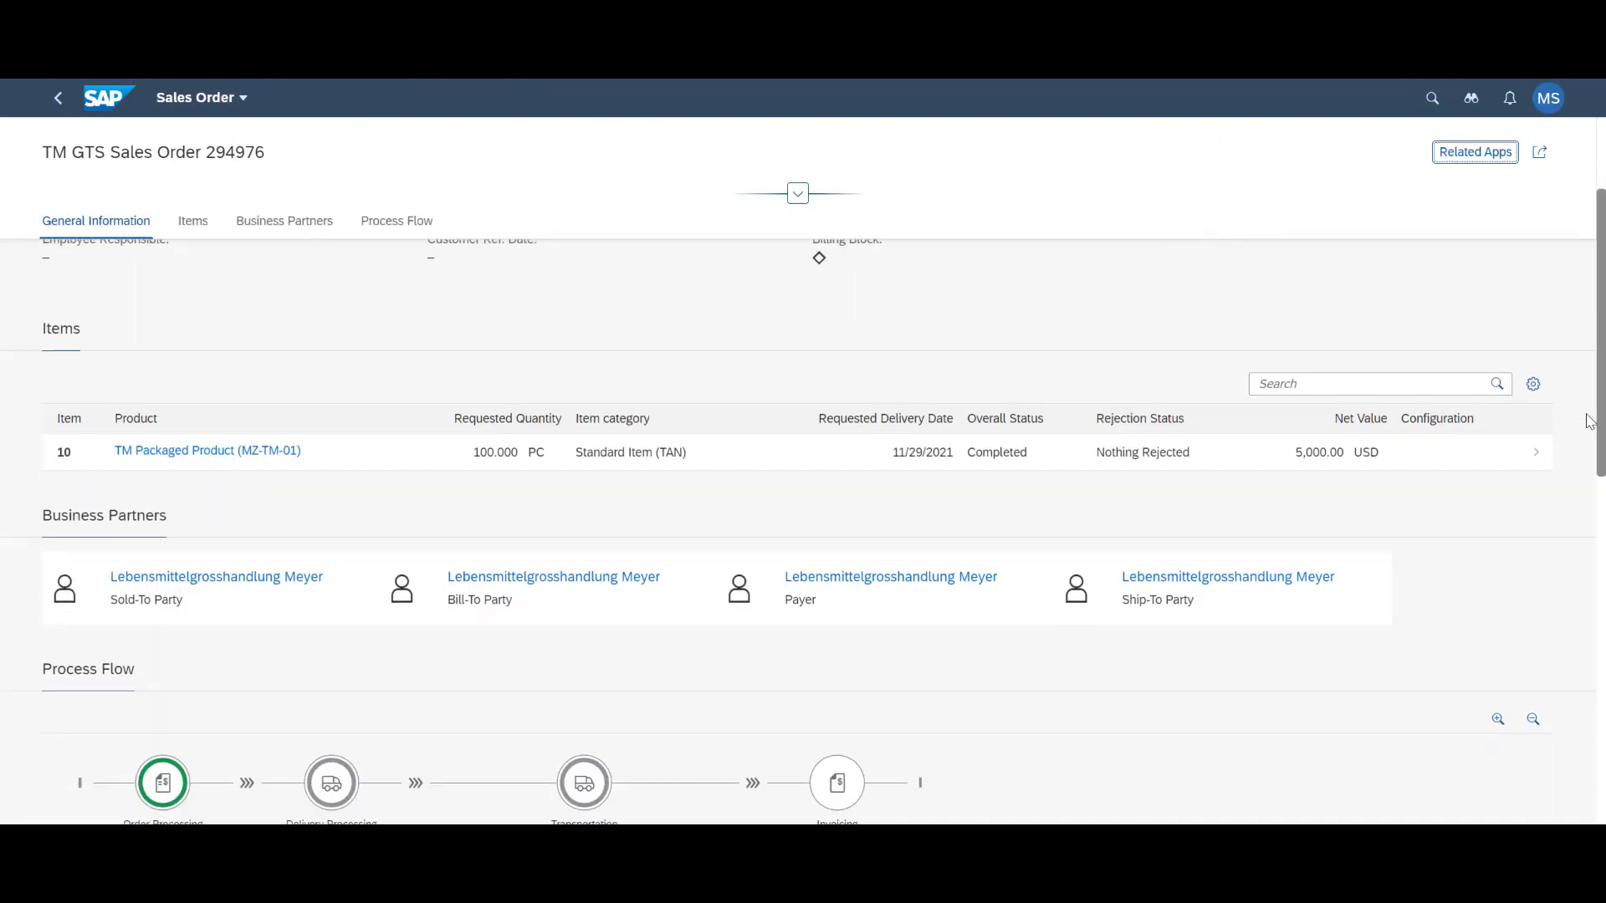
{"action": "scroll", "coordinate": [1583, 619], "scroll_direction": "down", "scroll_amount": 5}
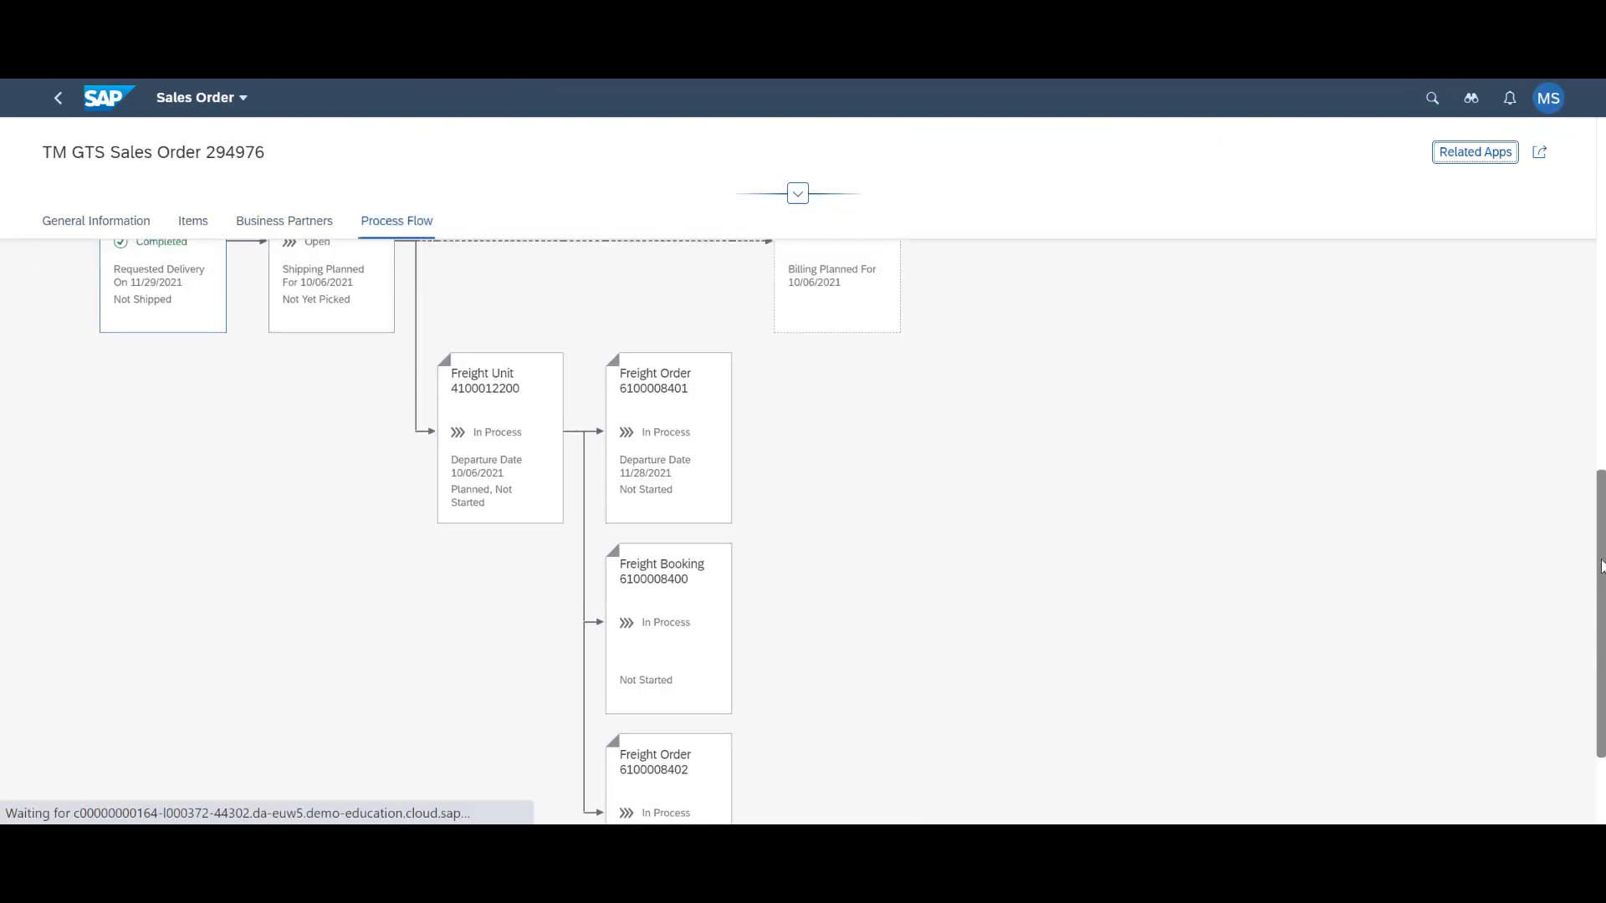
{"action": "scroll", "coordinate": [1602, 598], "scroll_direction": "down", "scroll_amount": 1}
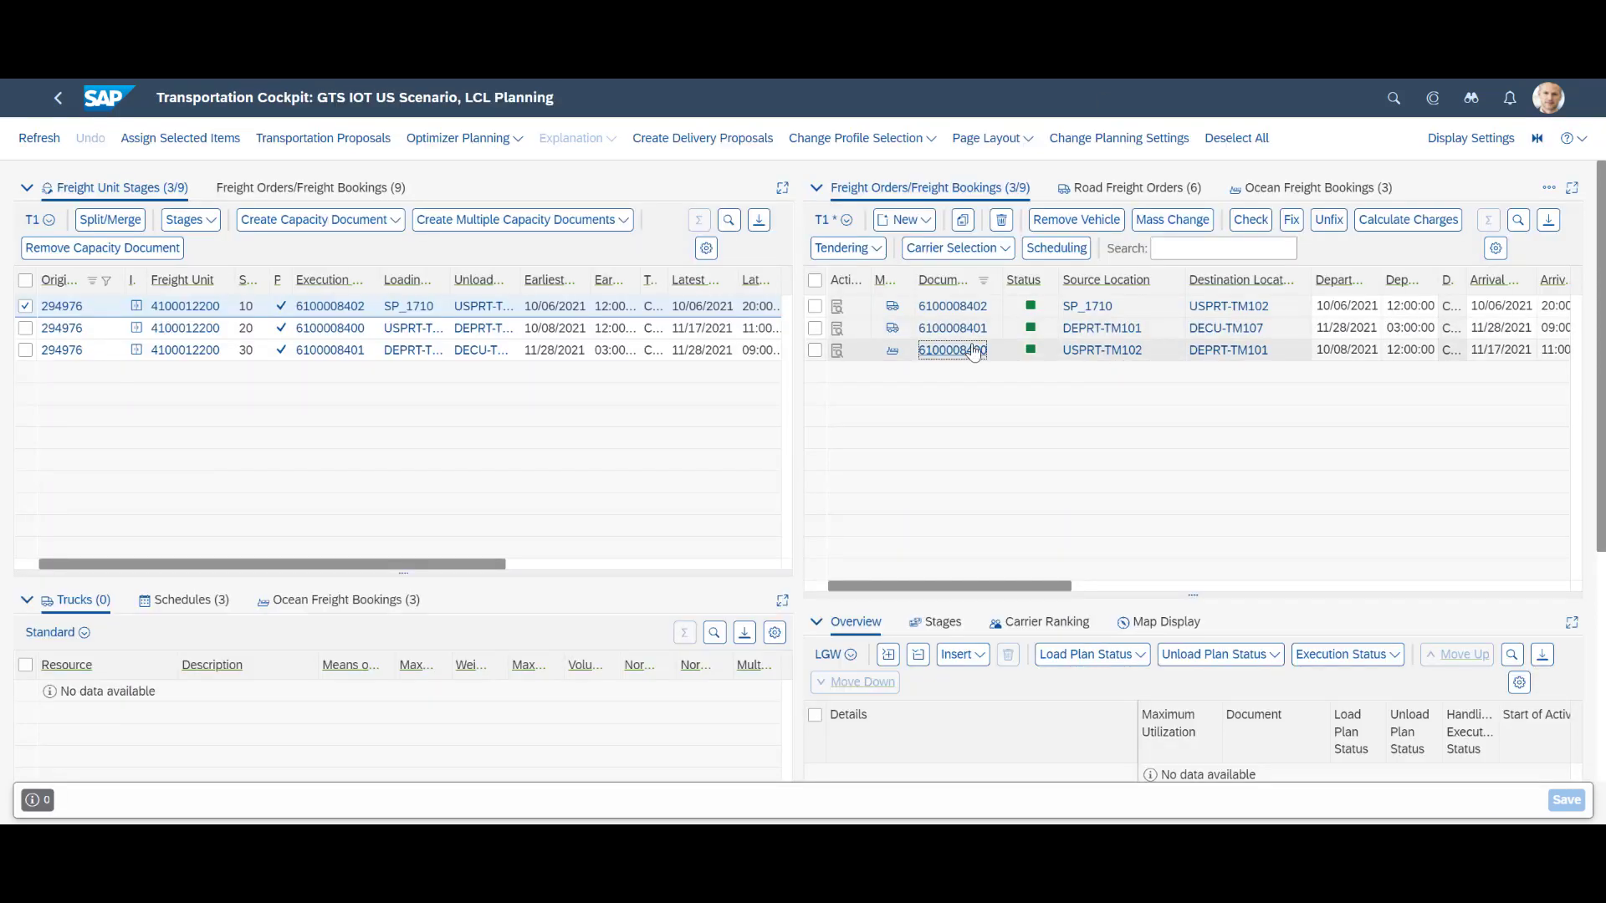
{"action": "left_click", "coordinate": [953, 350]}
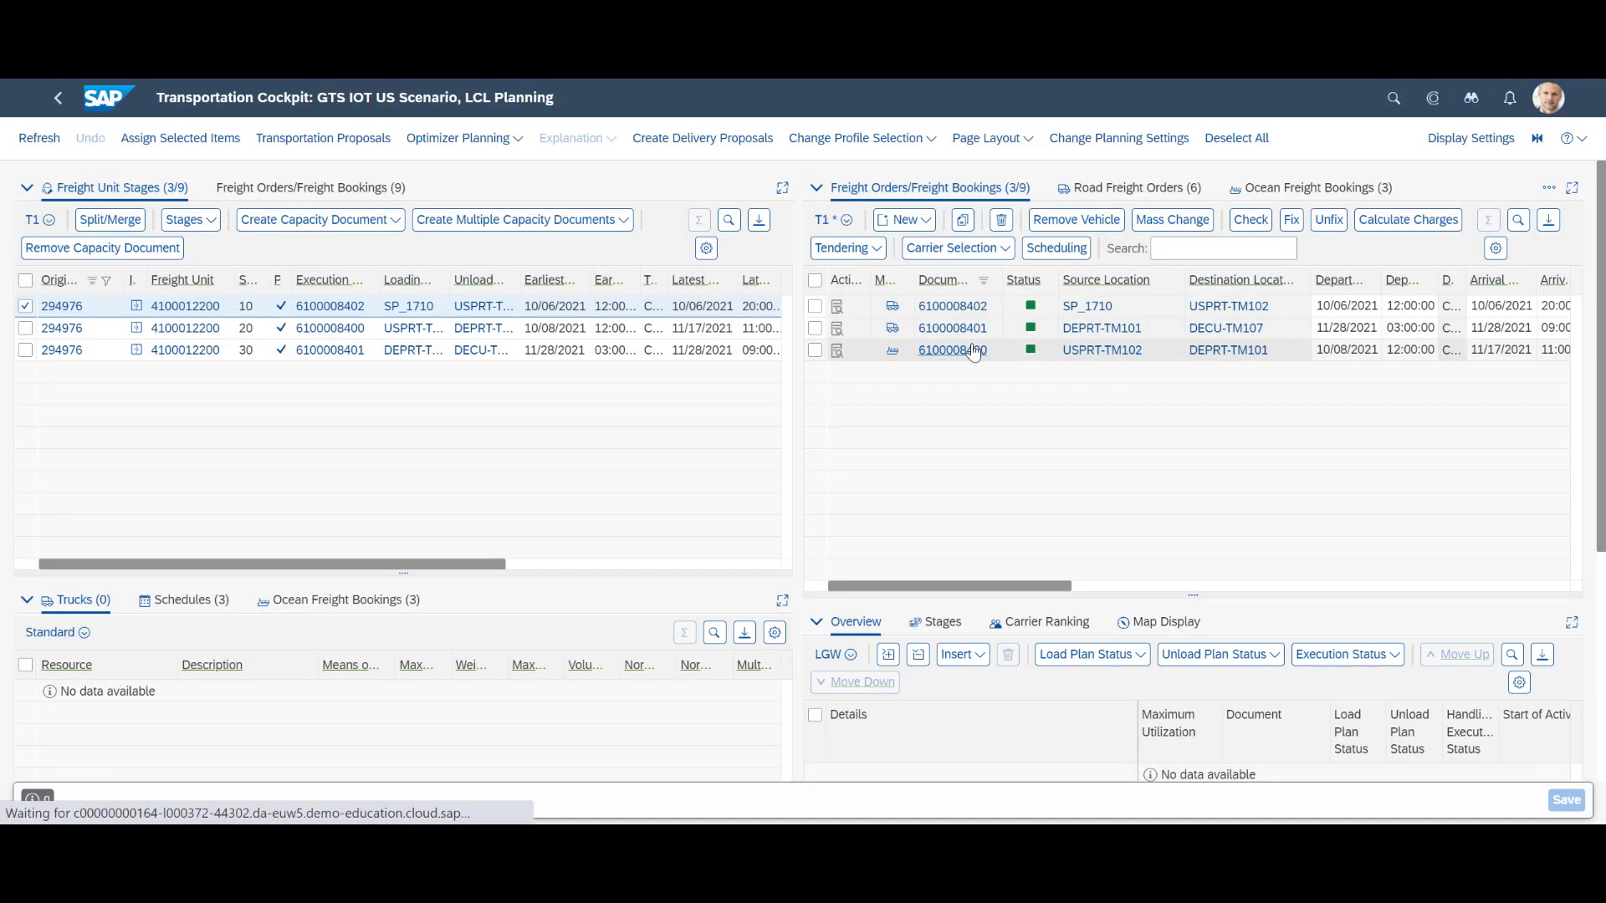
{"action": "left_click", "coordinate": [1134, 197]}
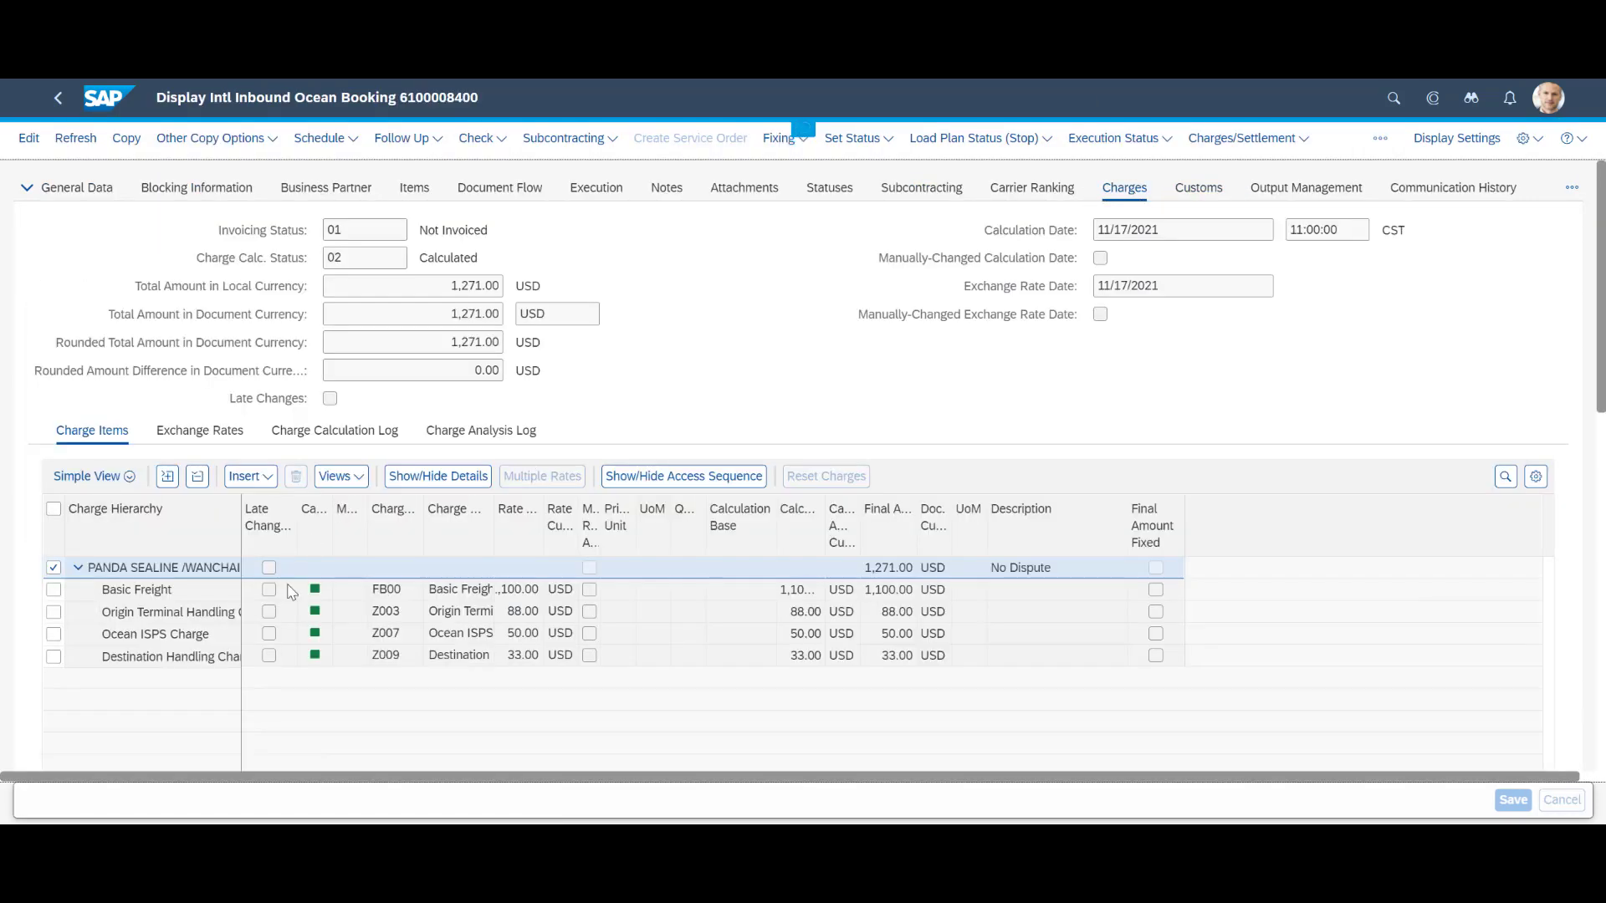
{"action": "left_click", "coordinate": [1288, 139]}
{"action": "left_click", "coordinate": [1296, 168]}
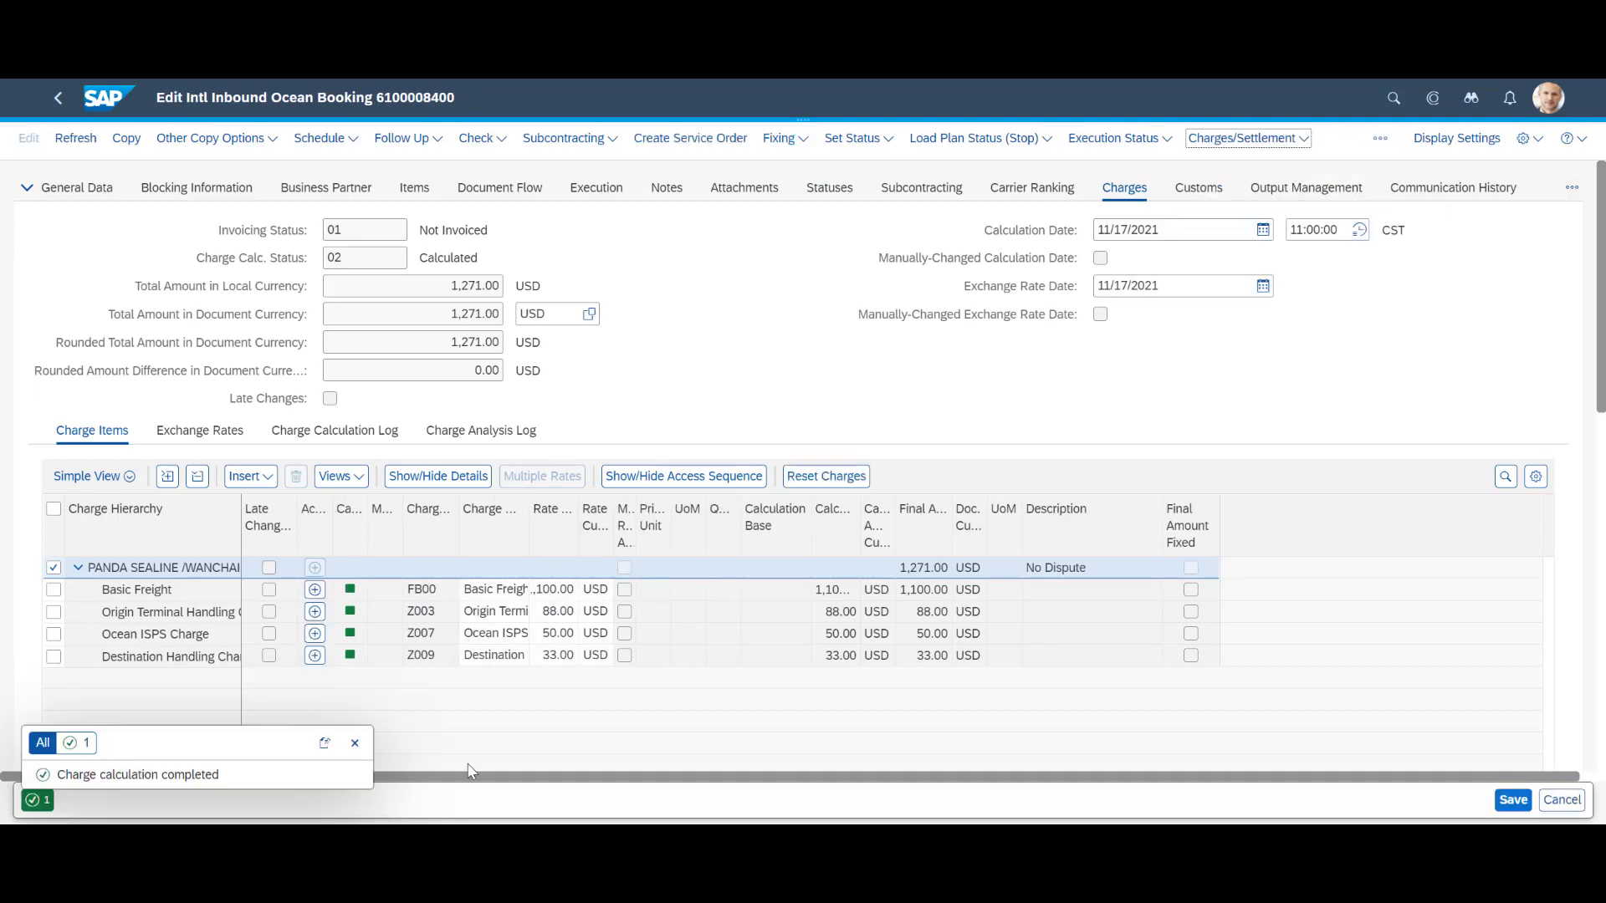
{"action": "left_click", "coordinate": [1304, 140]}
{"action": "left_click", "coordinate": [1298, 192]}
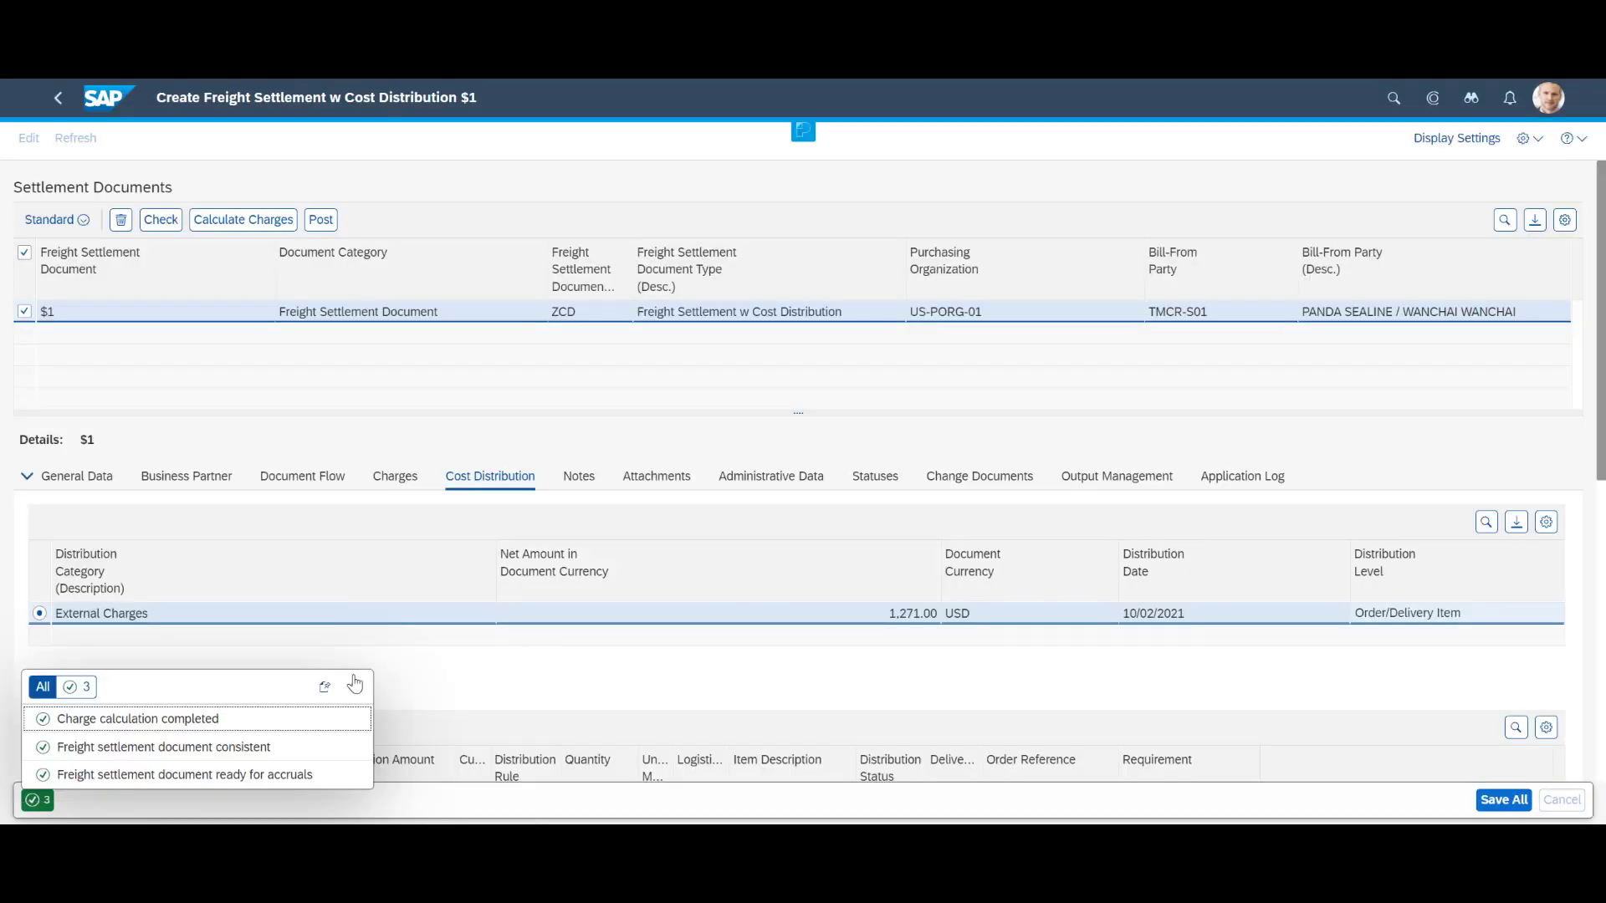
{"action": "scroll", "coordinate": [785, 453], "scroll_direction": "down", "scroll_amount": 5}
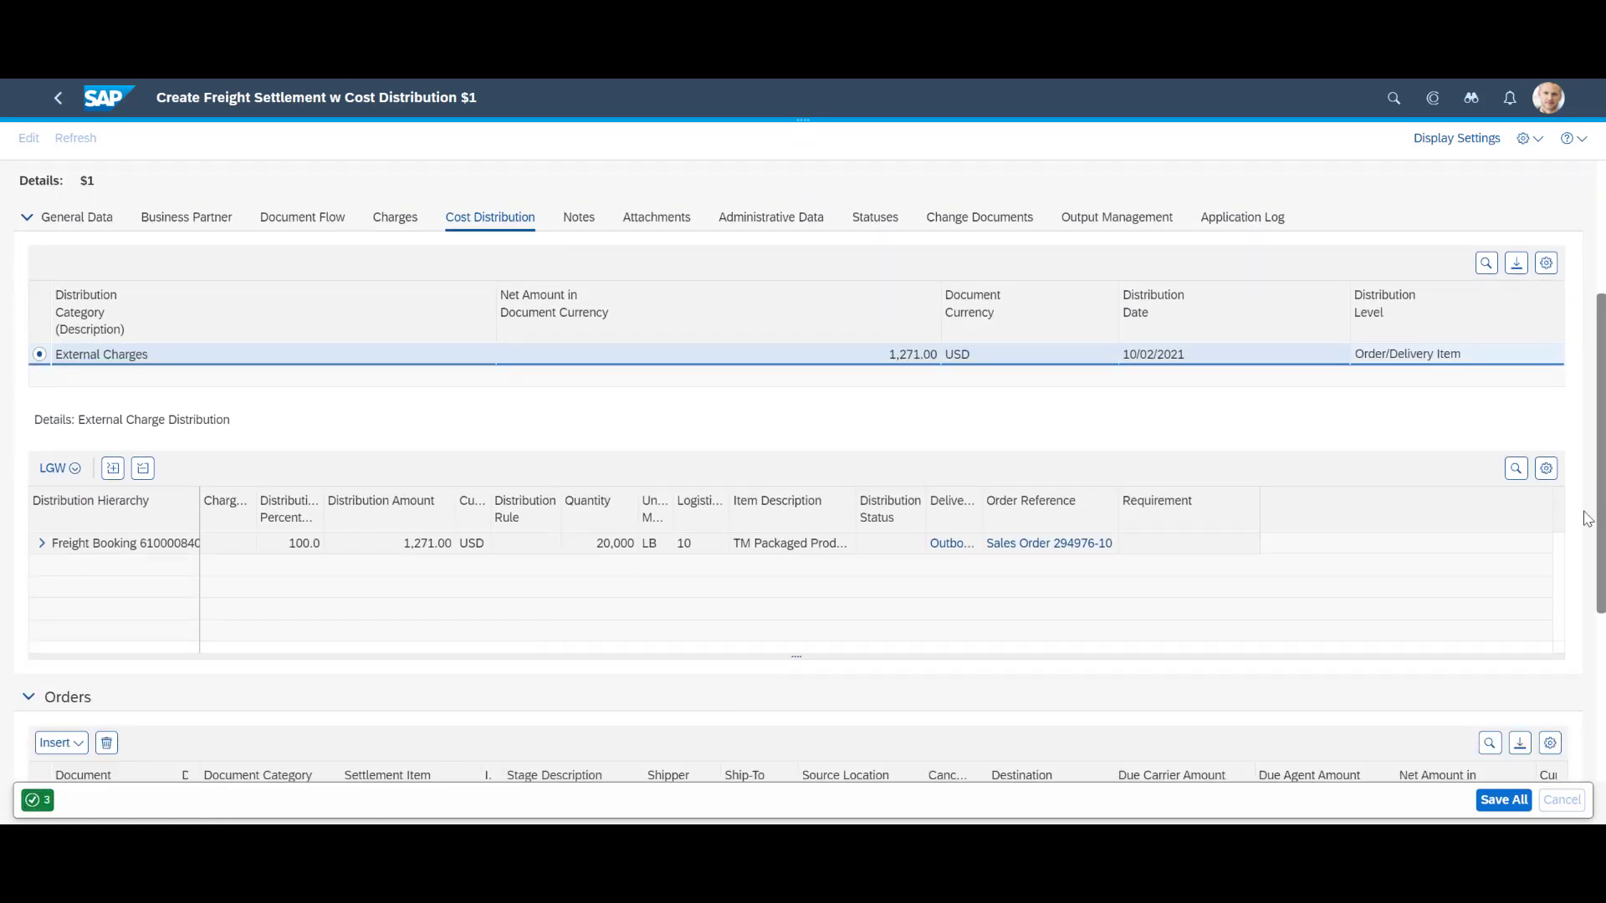
{"action": "scroll", "coordinate": [1599, 380], "scroll_direction": "up", "scroll_amount": 4}
{"action": "left_click", "coordinate": [321, 219]}
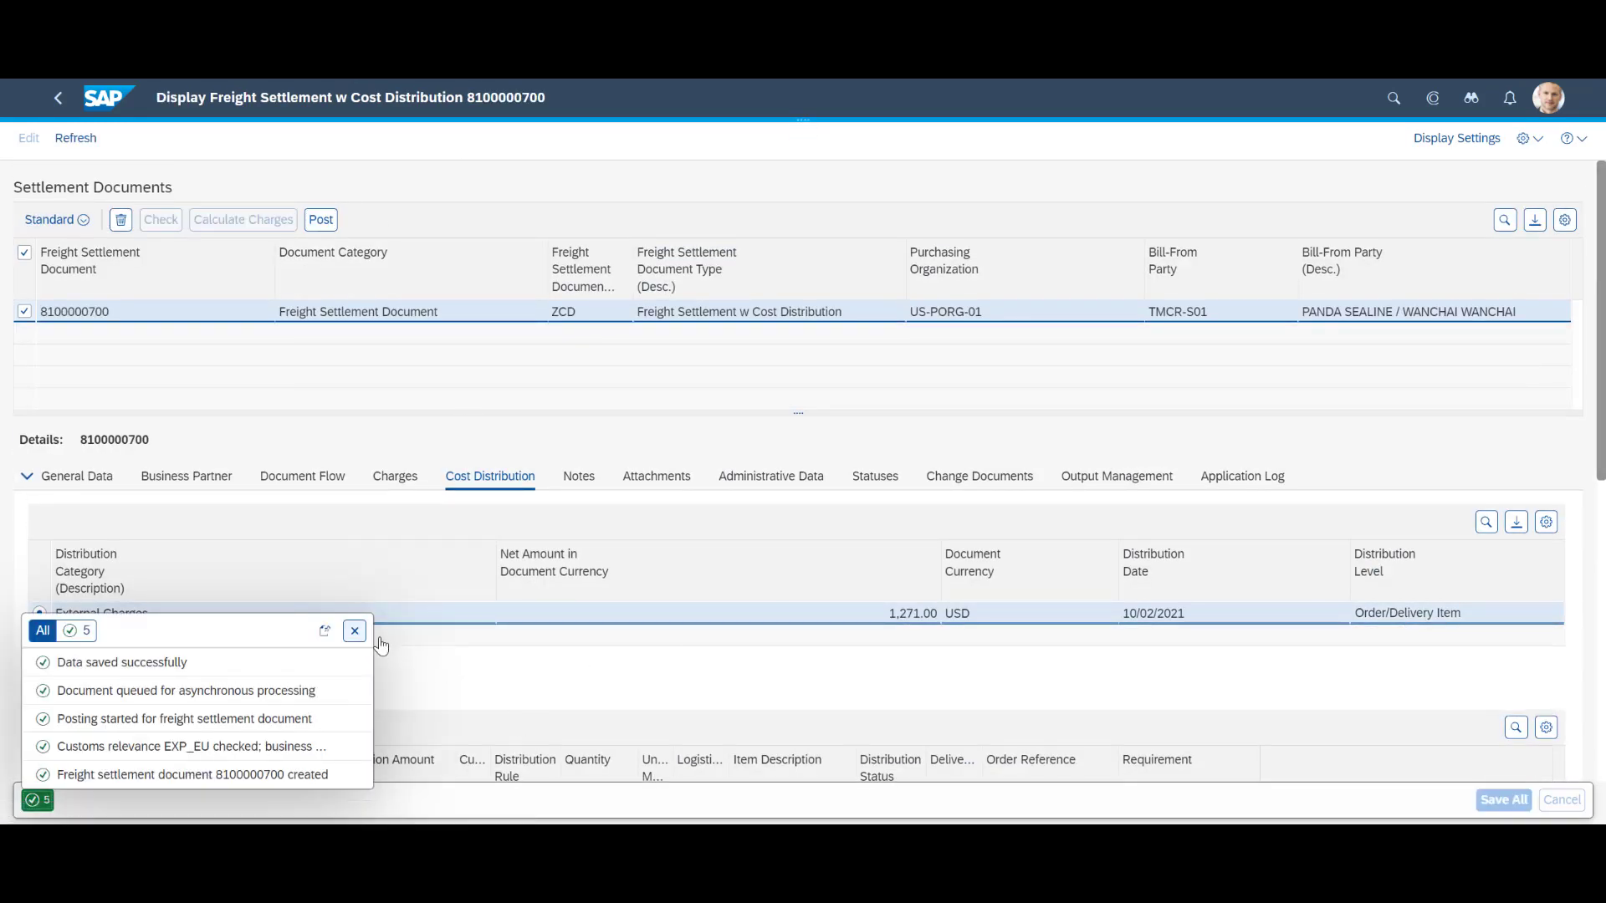
{"action": "left_click", "coordinate": [354, 630]}
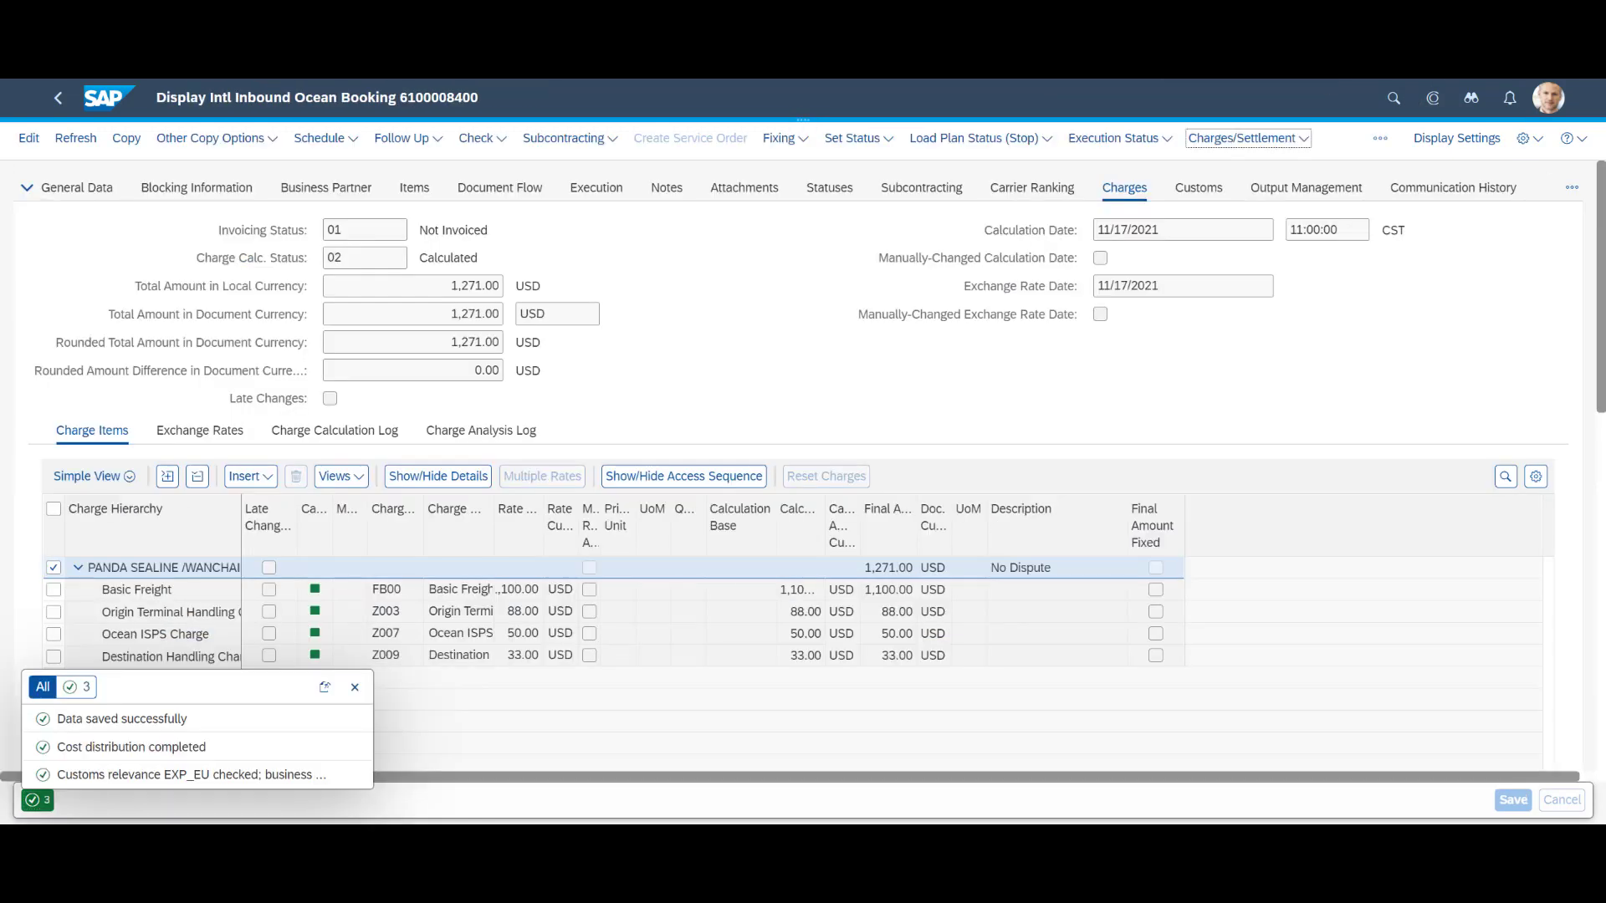
{"action": "left_click", "coordinate": [492, 201]}
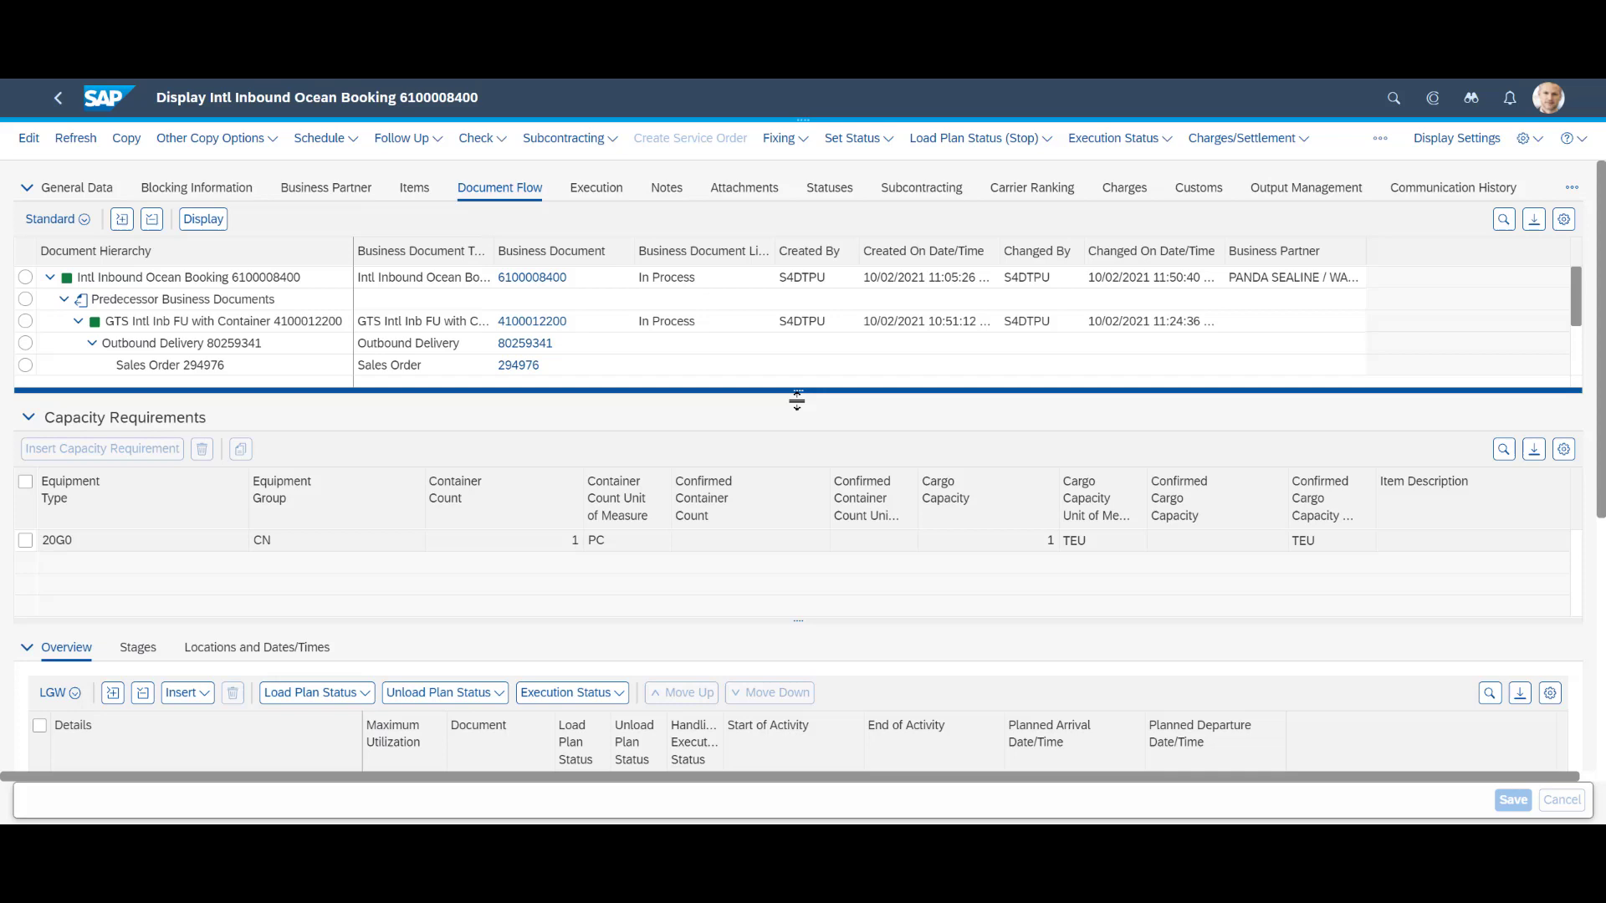
{"action": "left_click_drag", "start_coordinate": [797, 393], "coordinate": [804, 499]}
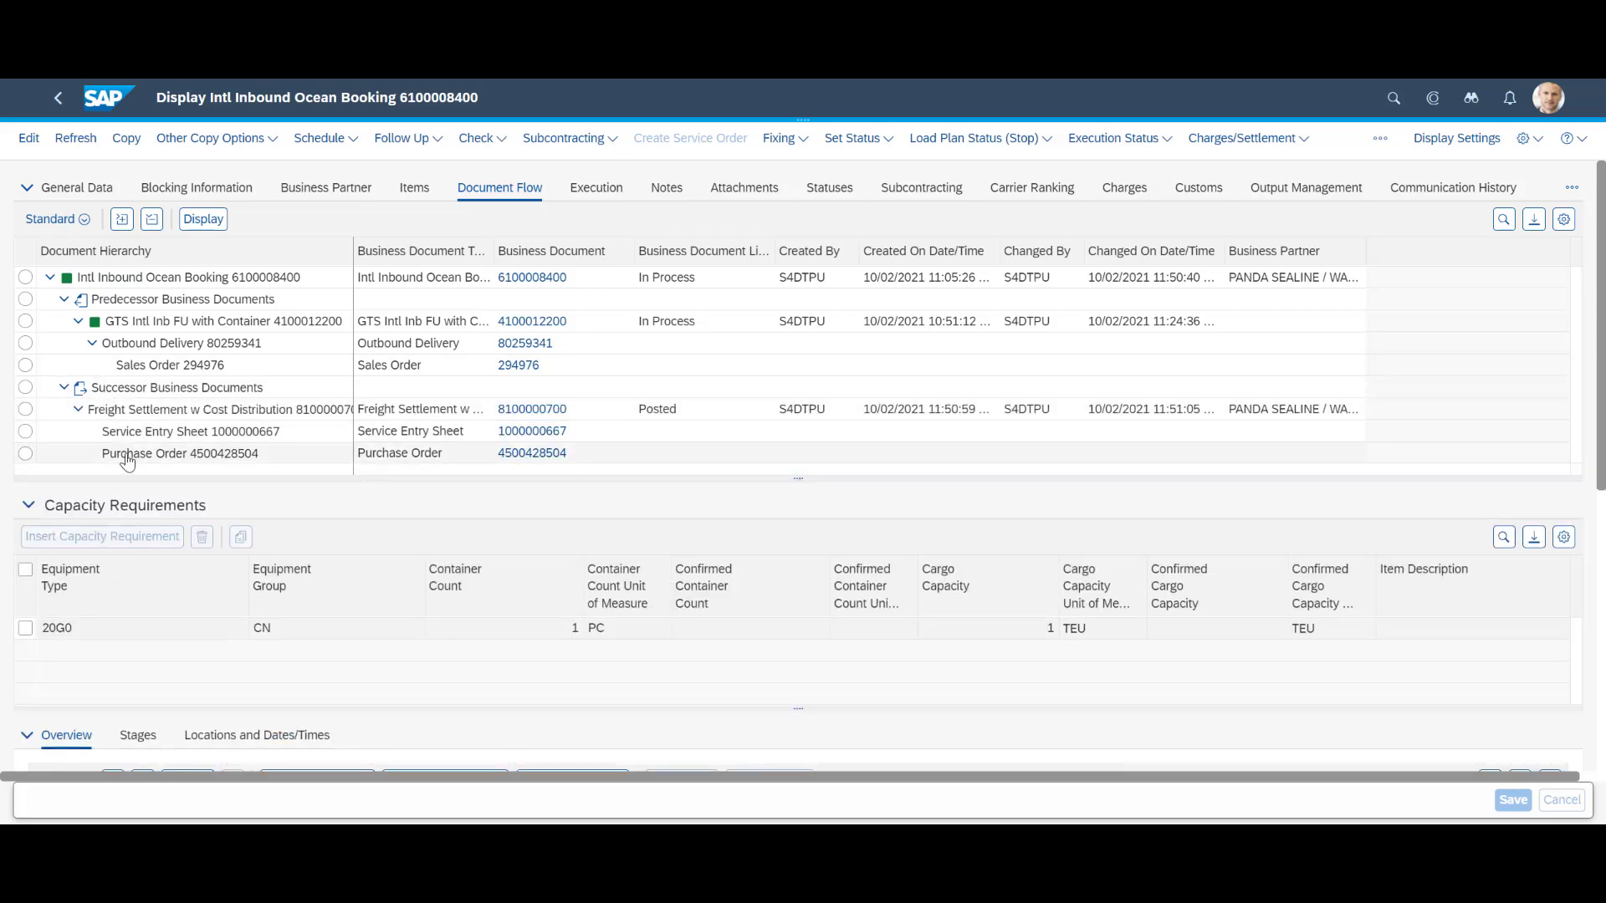